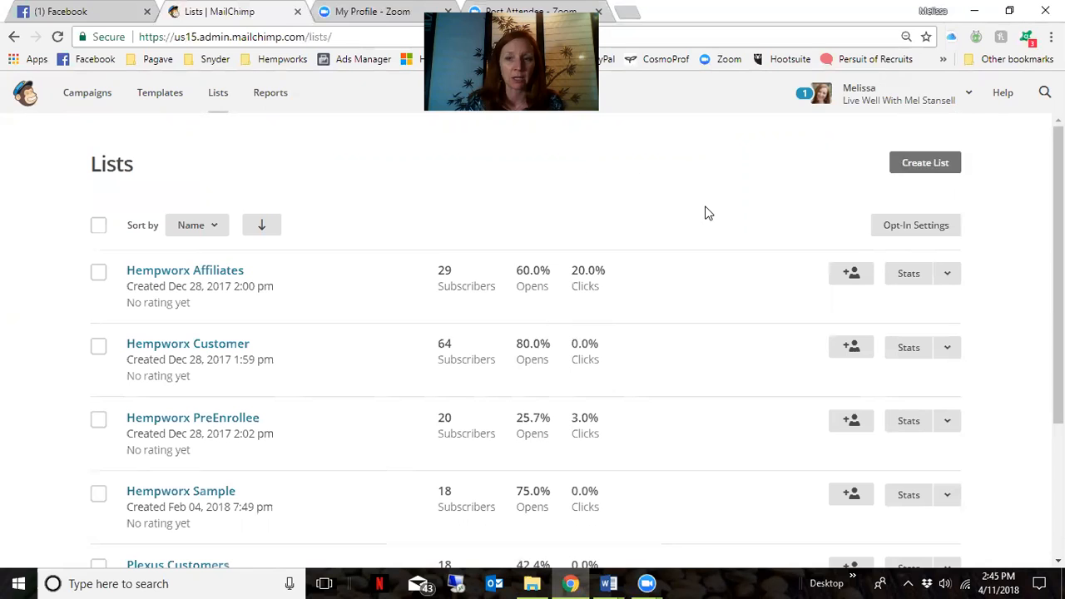
# Start a brand-new list named 'Hempworx Vendor Visitors'
pyautogui.click(931, 163)
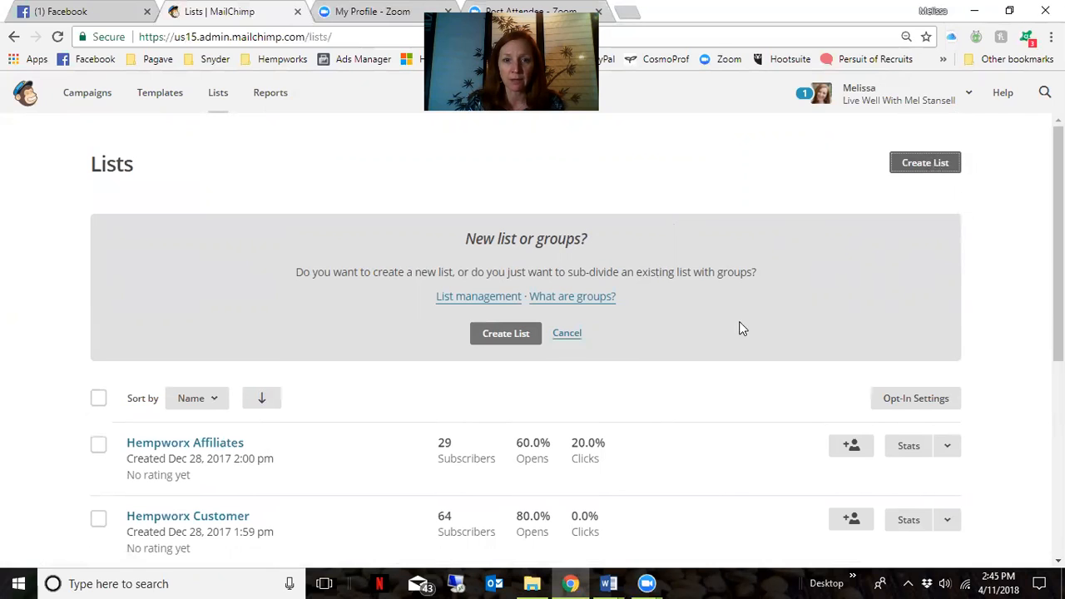
pyautogui.click(503, 337)
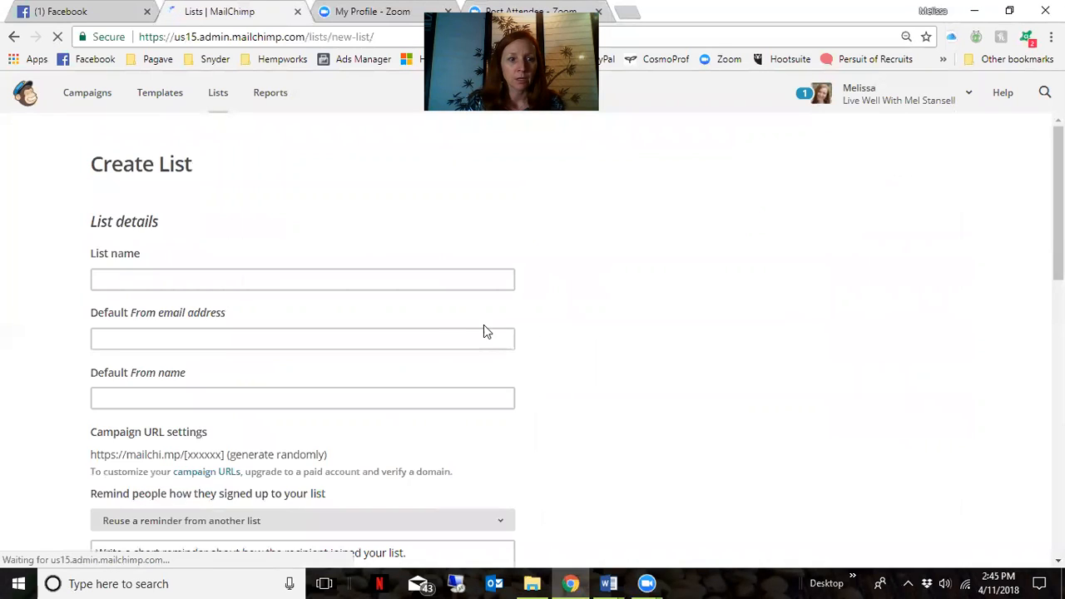
pyautogui.click(385, 280)
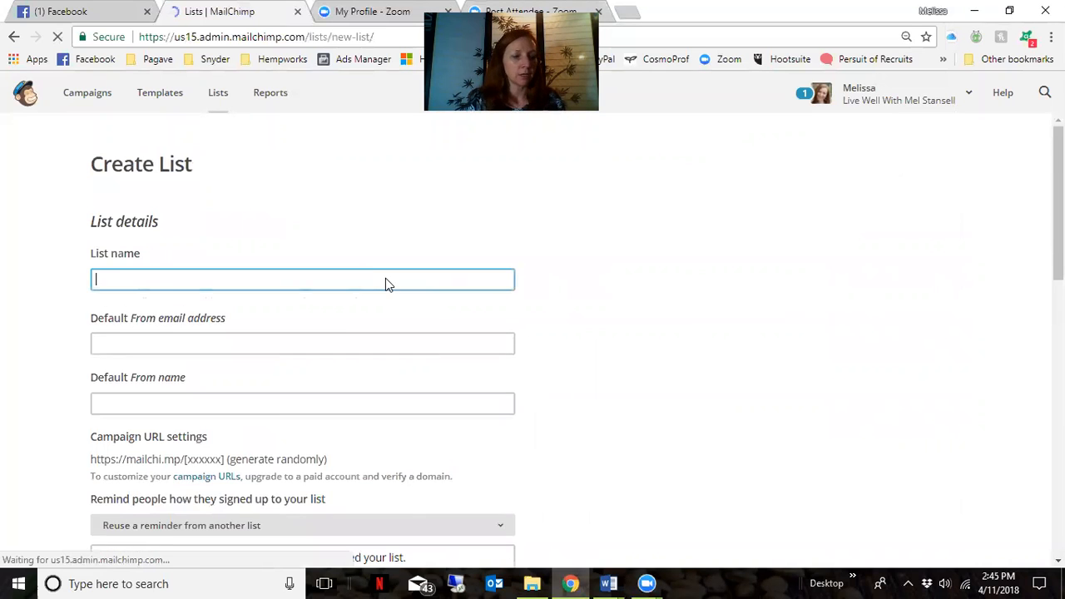
pyautogui.write('Hempworx Vendo')
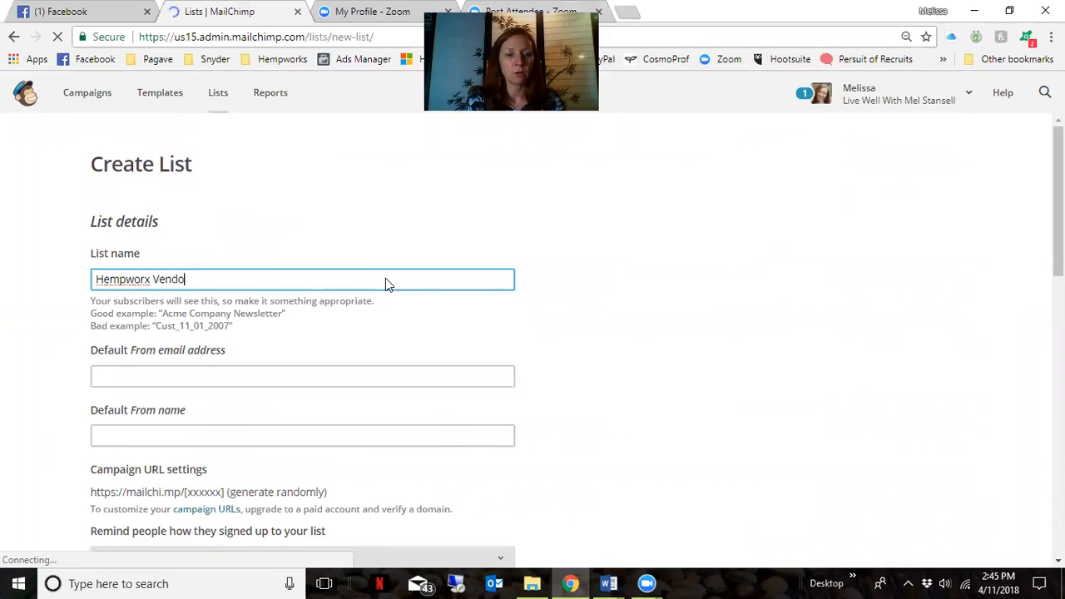
pyautogui.write('r Visitors')
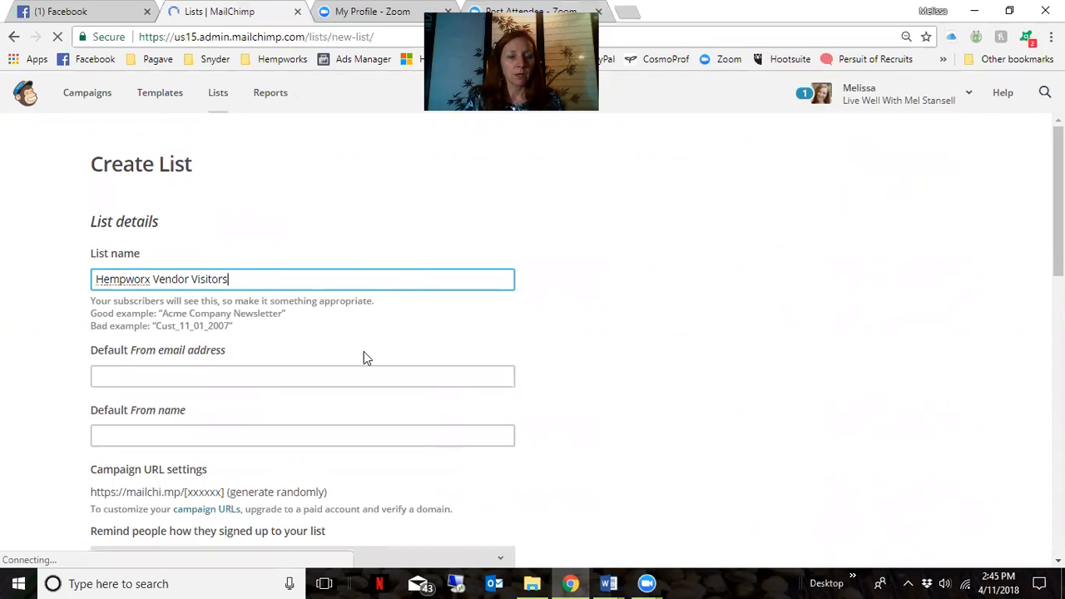
# Fill in the list's default sender e-mail address and sender name
pyautogui.click(344, 379)
pyautogui.write('mt')
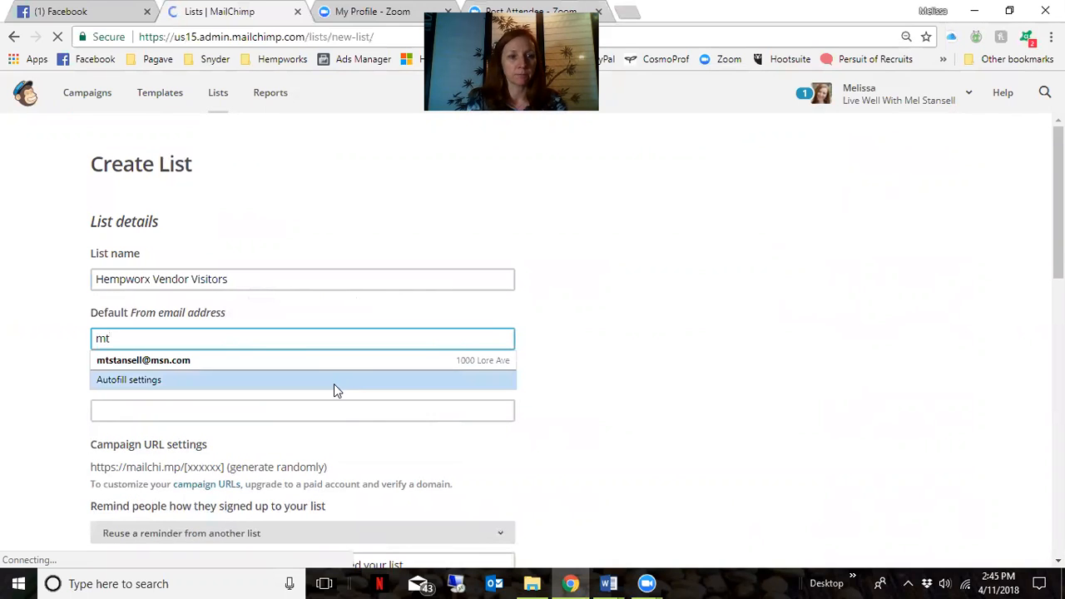
pyautogui.click(329, 363)
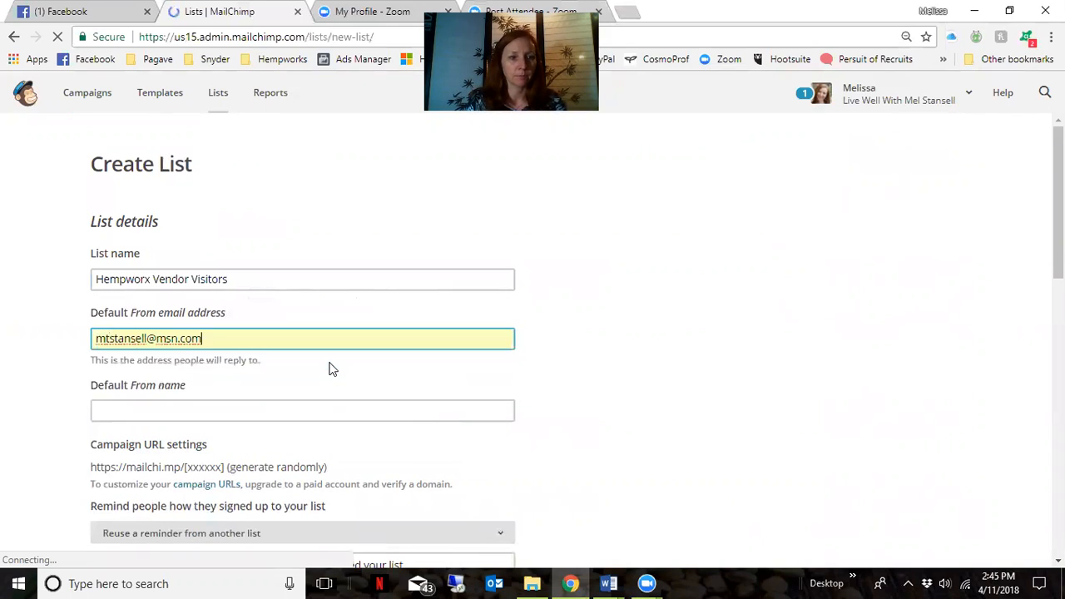
pyautogui.click(278, 408)
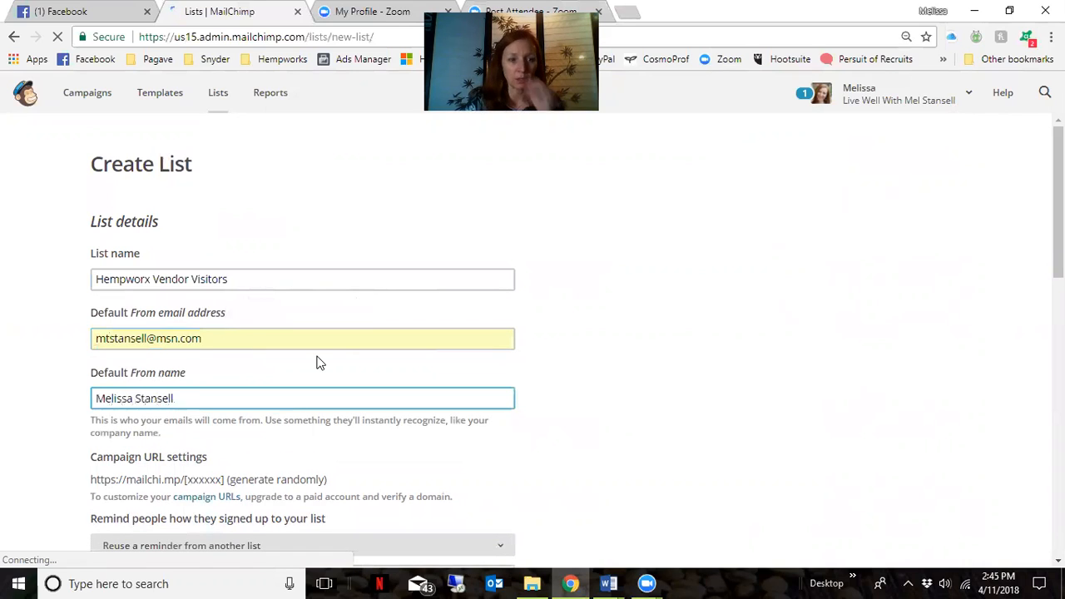
# Set the signup reminder to 'Thank you for visiting my vendor table', save the list, and return to the dashboard
pyautogui.scroll(-2, 320, 363)
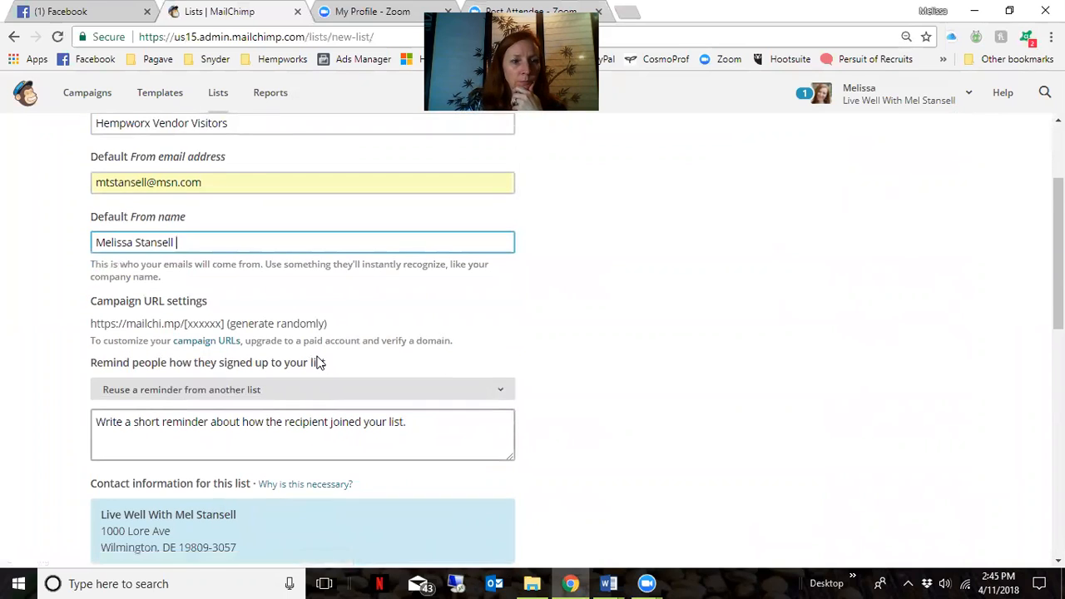
pyautogui.scroll(-1, 320, 363)
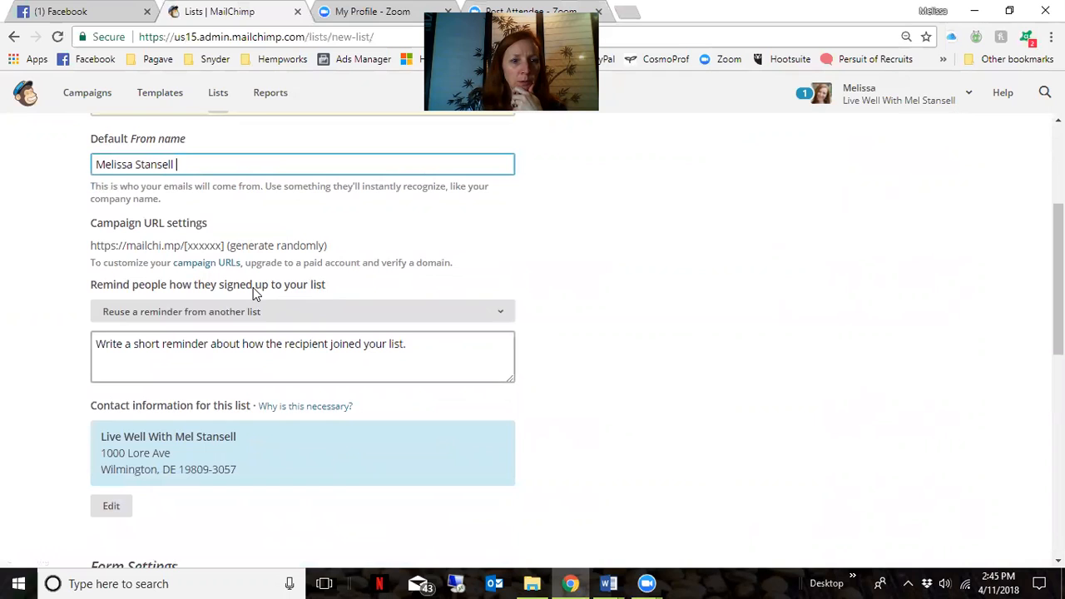
pyautogui.click(425, 342)
pyautogui.write('Thank you for visiting my vendor')
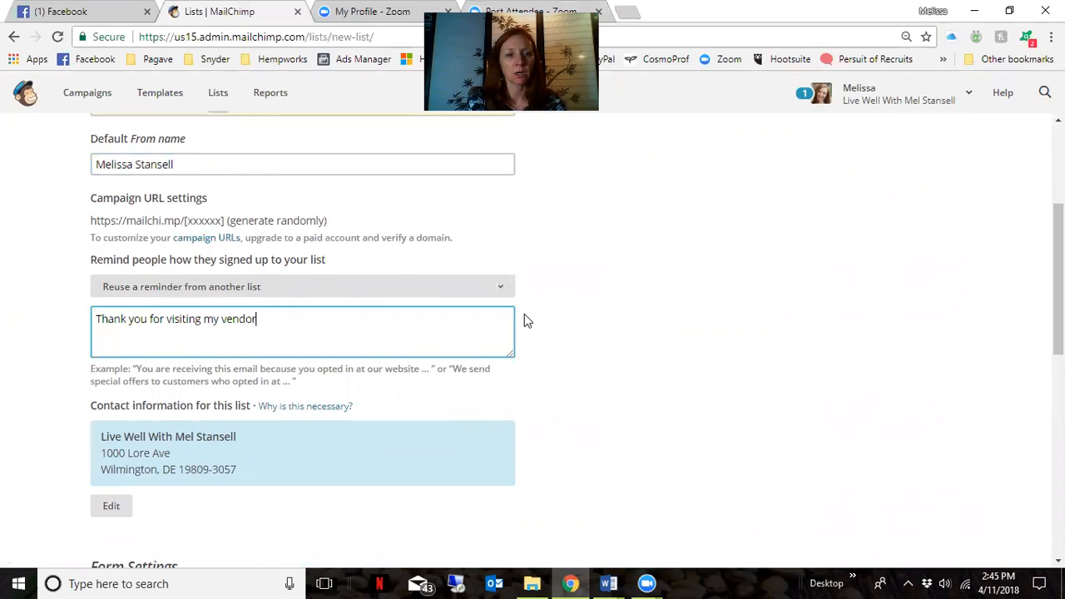
pyautogui.write(' table!')
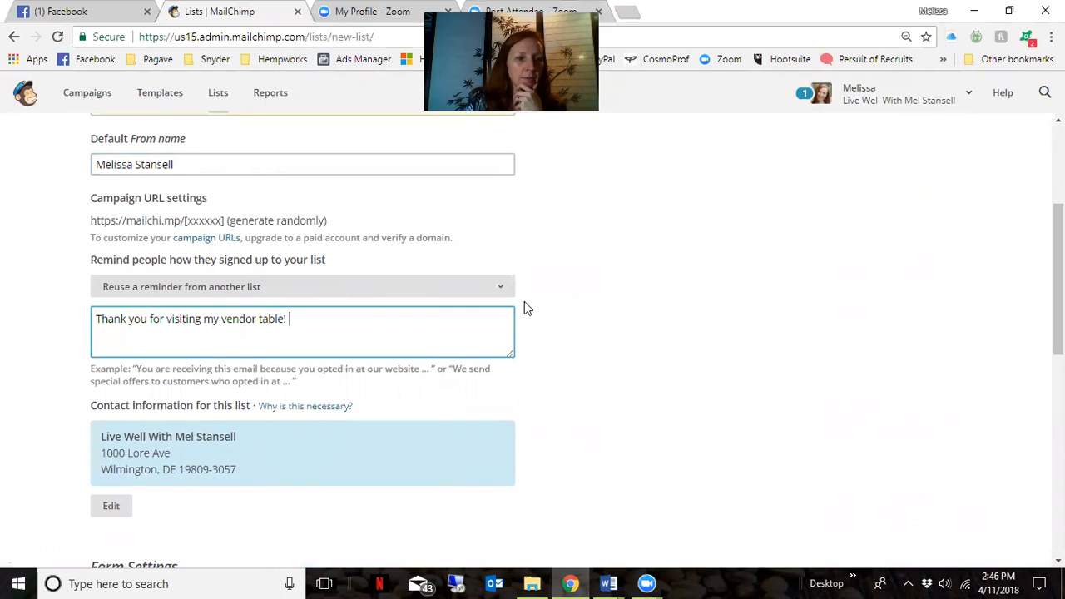
pyautogui.scroll(-1, 507, 338)
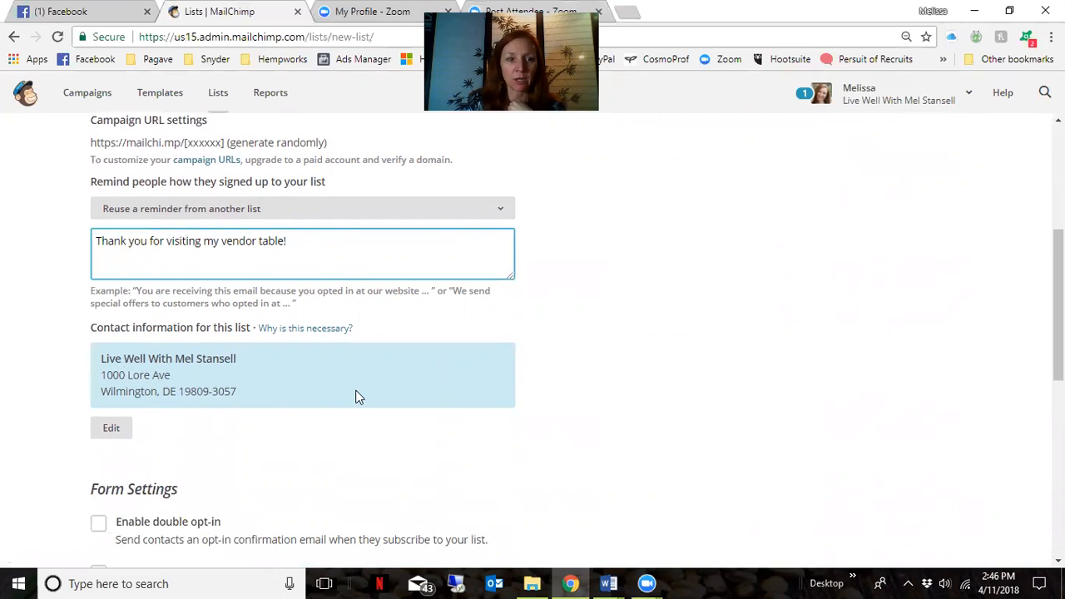
pyautogui.scroll(-2, 356, 397)
pyautogui.scroll(-1, 360, 255)
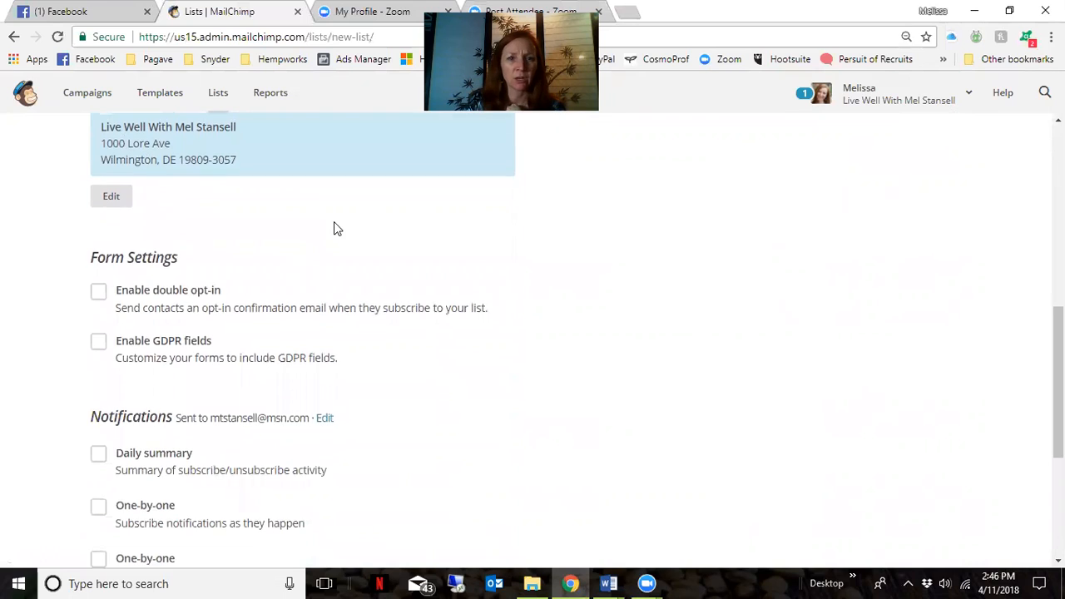
pyautogui.scroll(1, 336, 228)
pyautogui.scroll(-1, 450, 287)
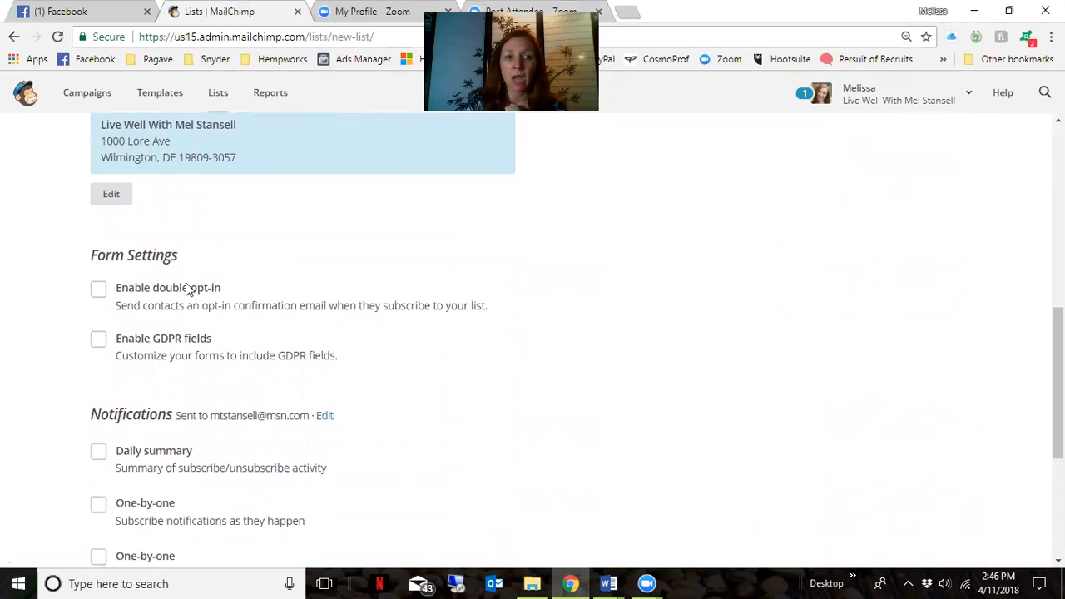
pyautogui.scroll(-2, 254, 301)
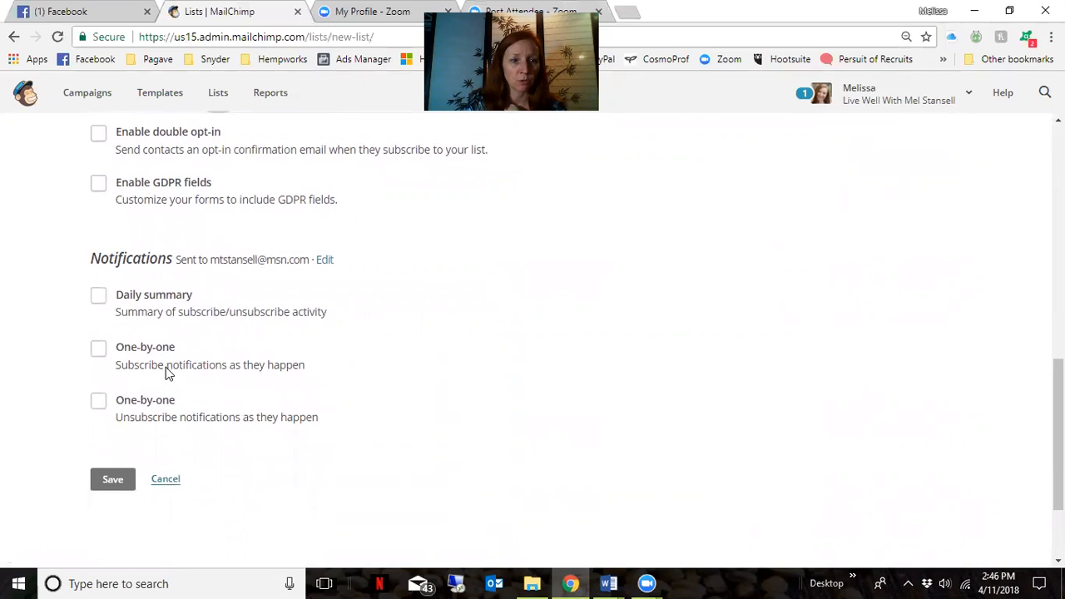
pyautogui.click(112, 481)
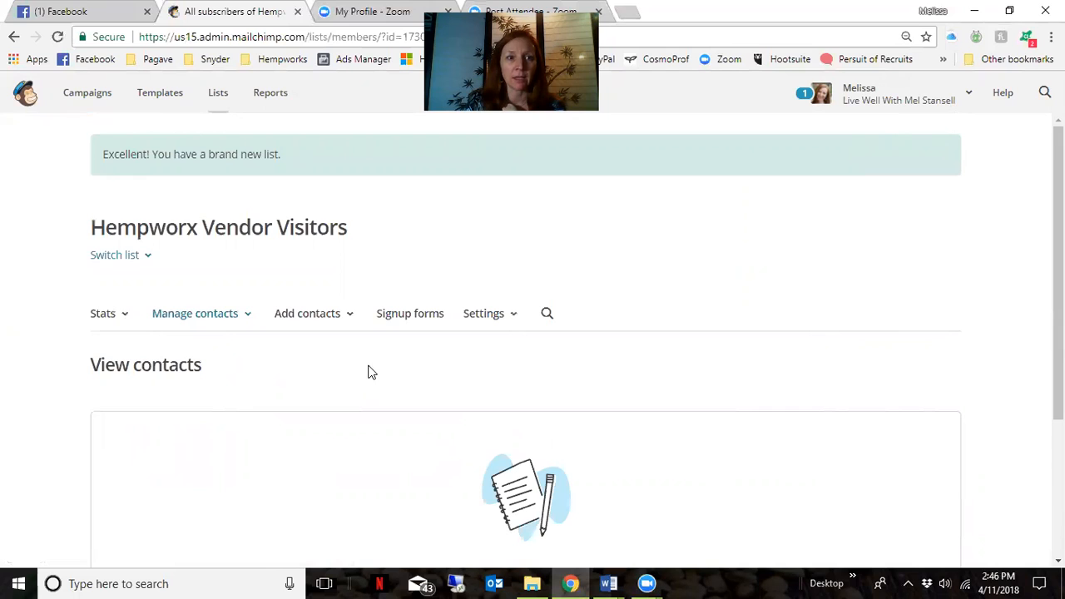
pyautogui.click(25, 94)
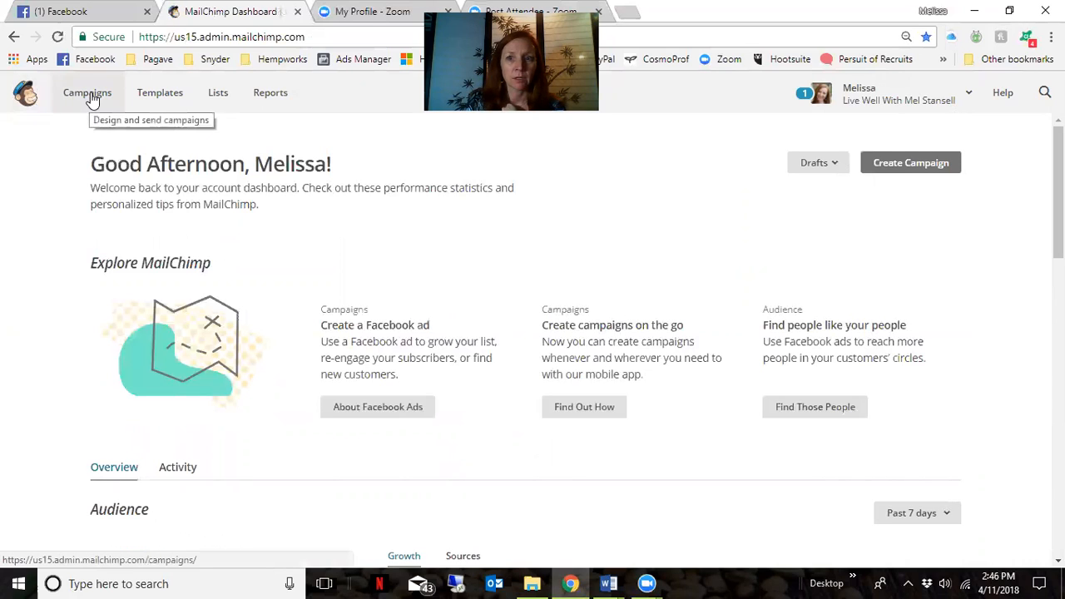
# Create an automated email campaign using the Welcome new subscribers option
pyautogui.click(930, 163)
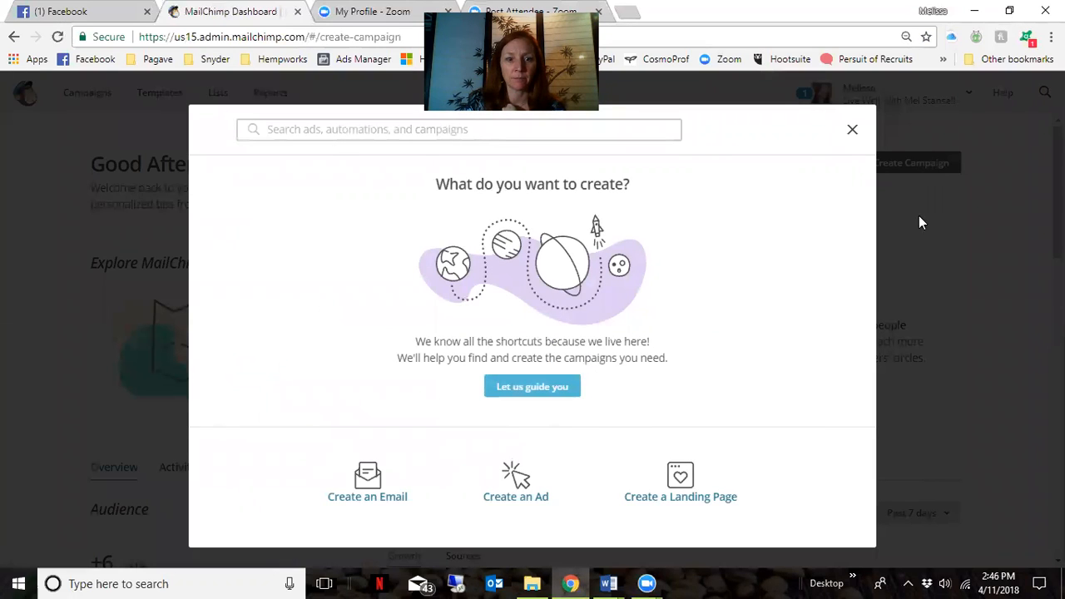
pyautogui.click(363, 482)
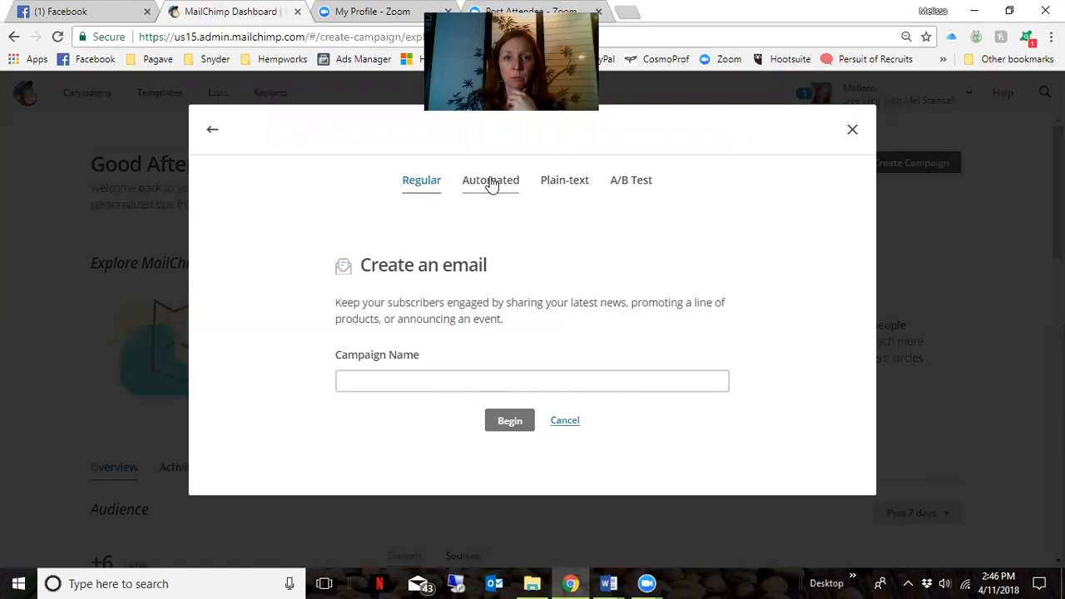
pyautogui.click(491, 185)
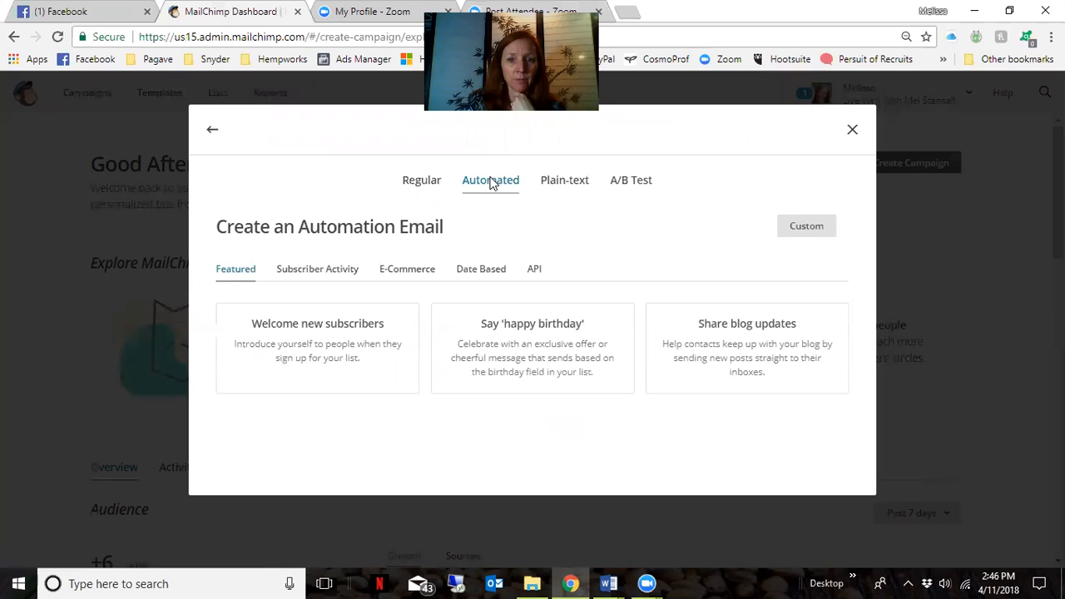
pyautogui.click(315, 342)
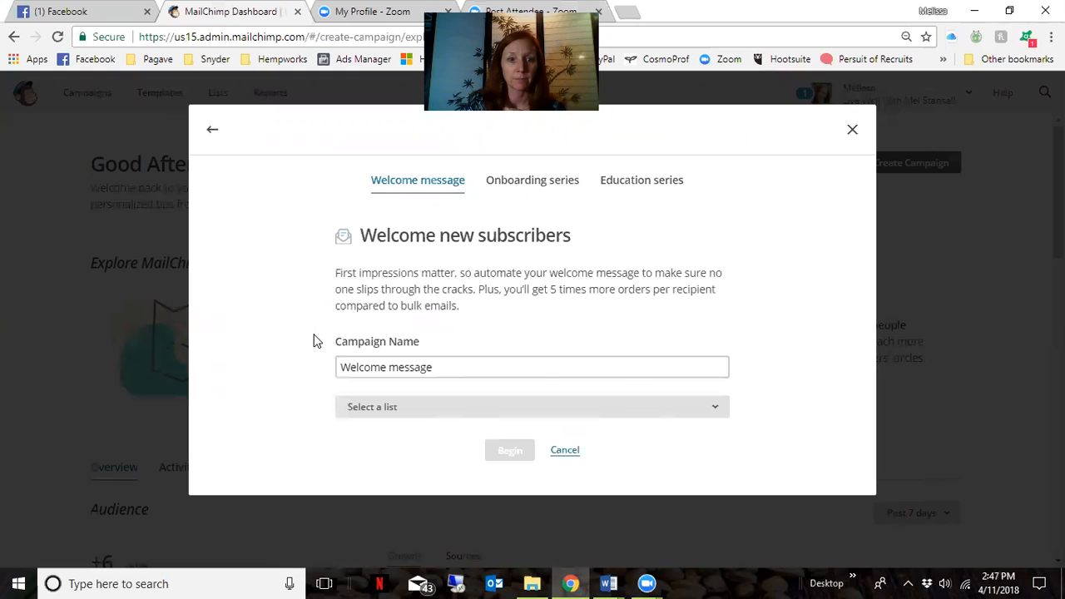
# Name the automation 'Thanks for Visiting', target the Hempworx Vendor Visitors list, and begin
pyautogui.moveTo(457, 364); pyautogui.dragTo(324, 376)
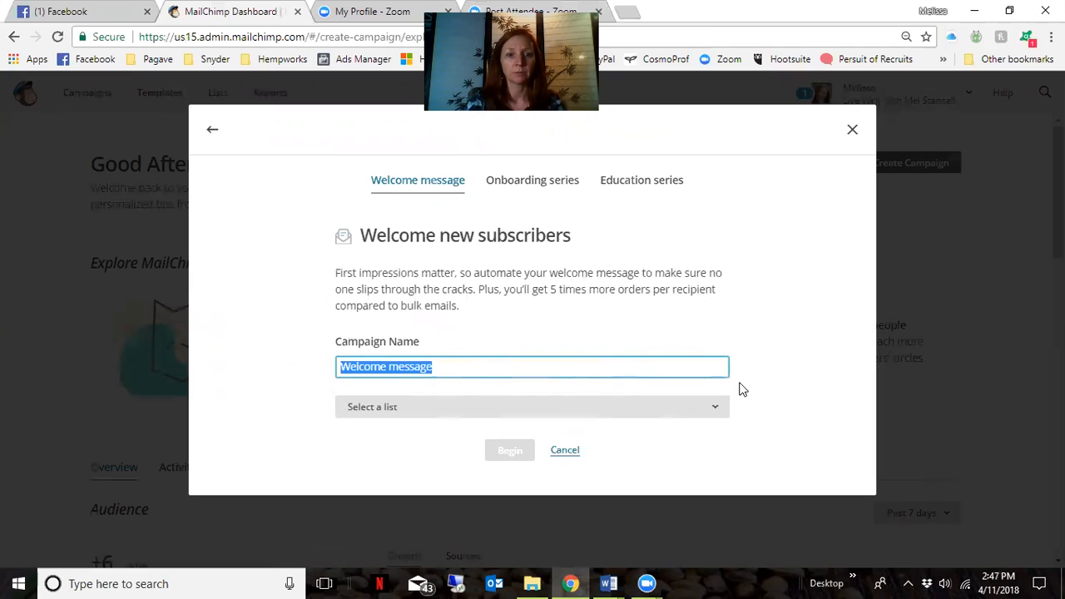
pyautogui.press('End')
pyautogui.write('Tha')
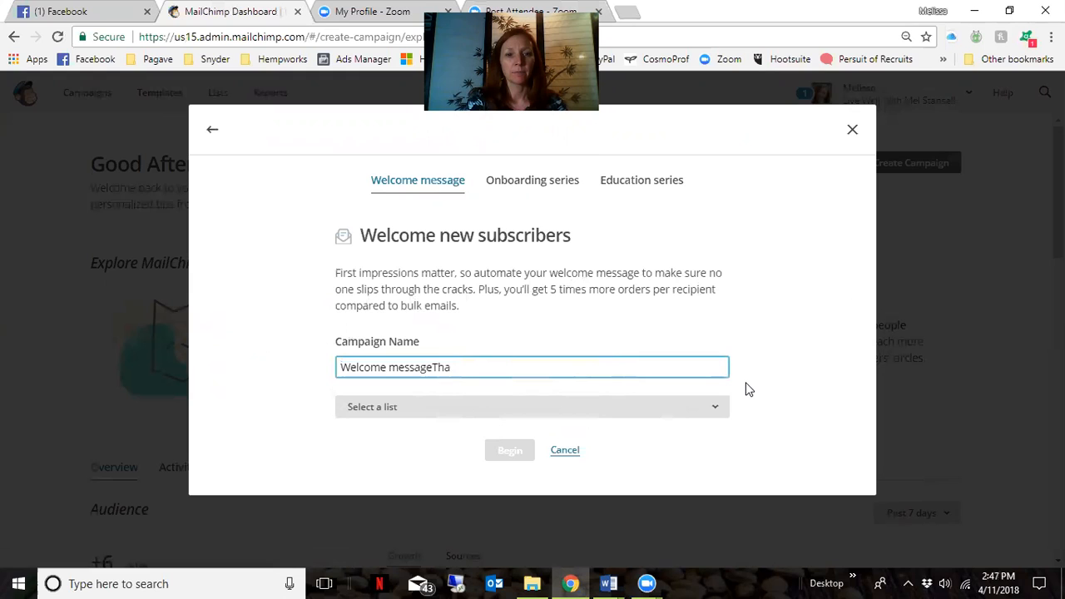
pyautogui.press('BackSpace')
pyautogui.press('BackSpace')
pyautogui.press('BackSpace')
pyautogui.press('BackSpace')
pyautogui.press('BackSpace')
pyautogui.press('BackSpace')
pyautogui.press('BackSpace')
pyautogui.press('BackSpace')
pyautogui.press('BackSpace')
pyautogui.press('BackSpace')
pyautogui.press('BackSpace')
pyautogui.press('BackSpace')
pyautogui.press('BackSpace')
pyautogui.press('BackSpace')
pyautogui.press('BackSpace')
pyautogui.press('BackSpace')
pyautogui.press('BackSpace')
pyautogui.press('BackSpace')
pyautogui.write('Thanks fo')
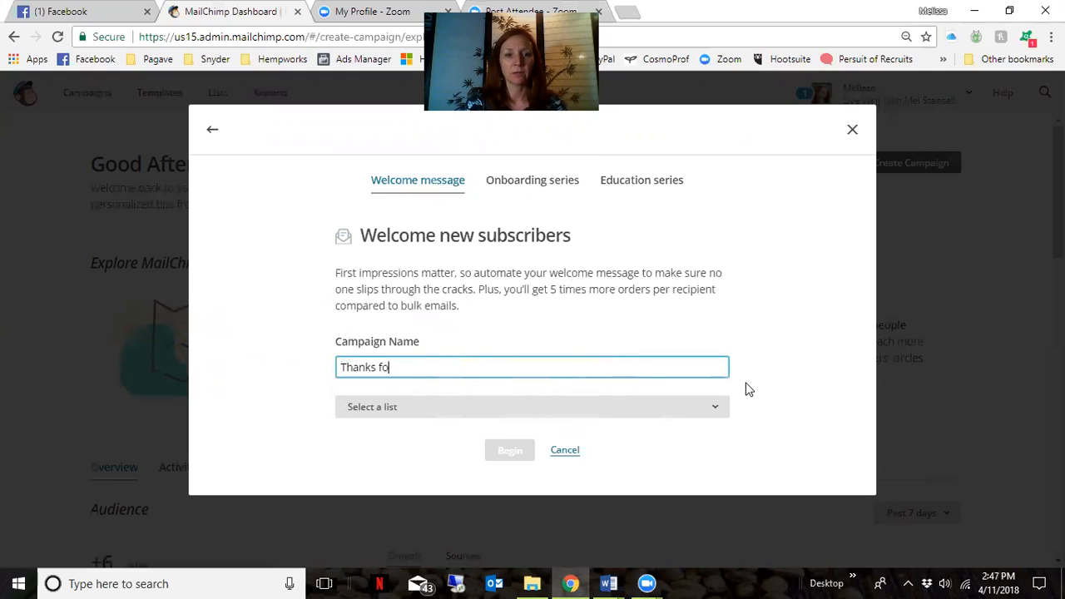
pyautogui.write('r Visiting')
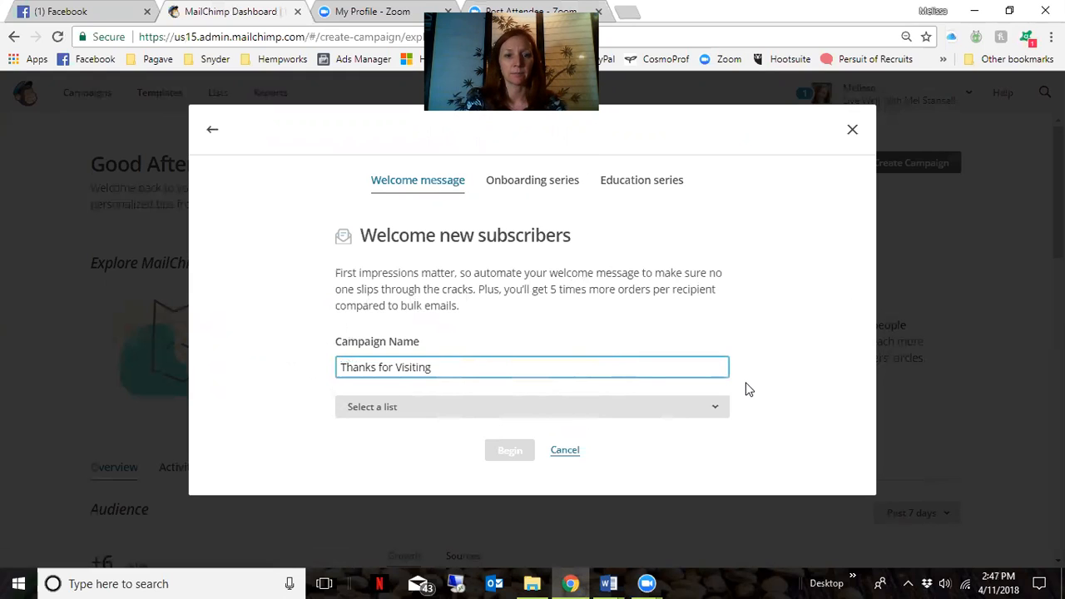
pyautogui.click(717, 414)
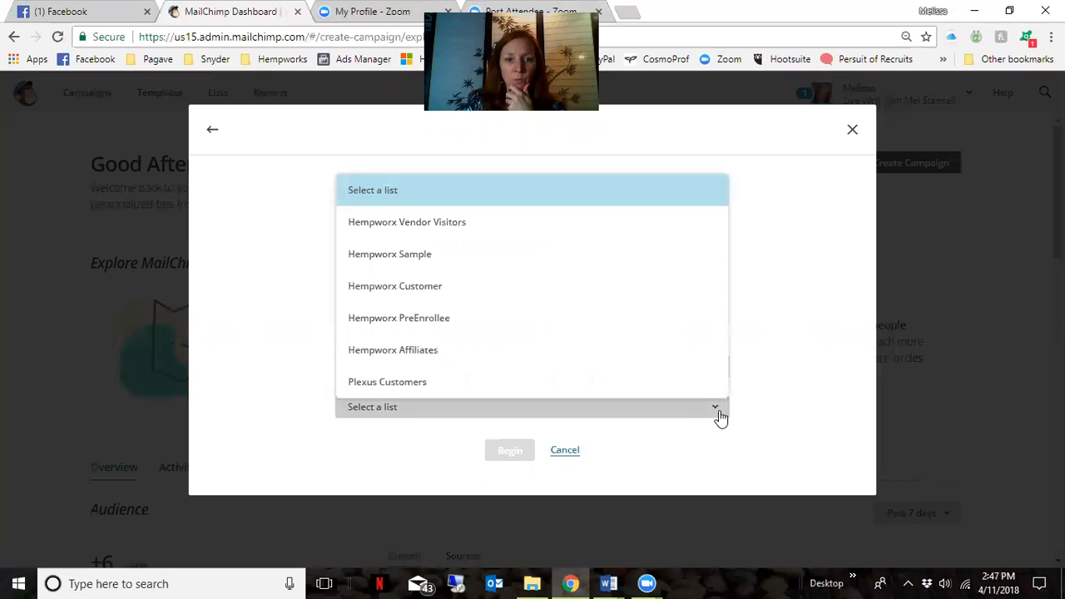
pyautogui.click(494, 225)
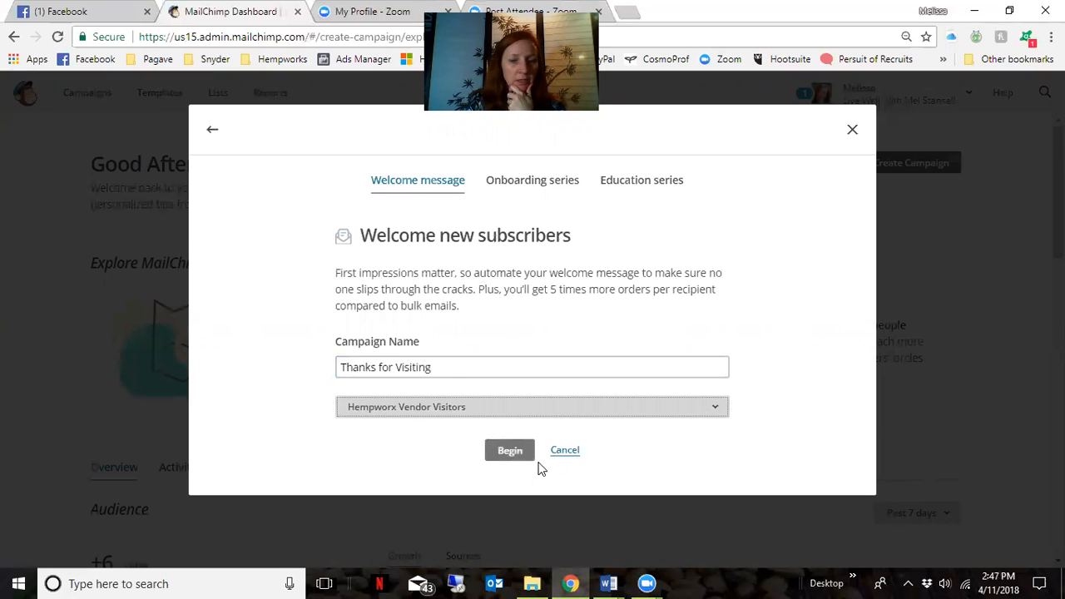
pyautogui.click(509, 450)
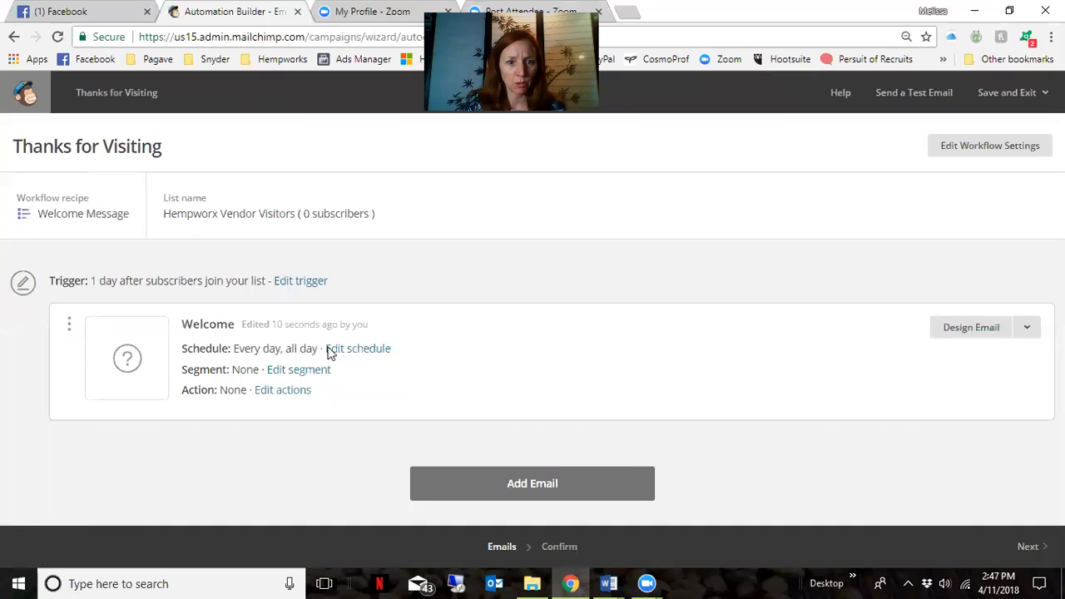
# Save the Welcome email's sending schedule and leave its post-send actions unchanged
pyautogui.click(352, 349)
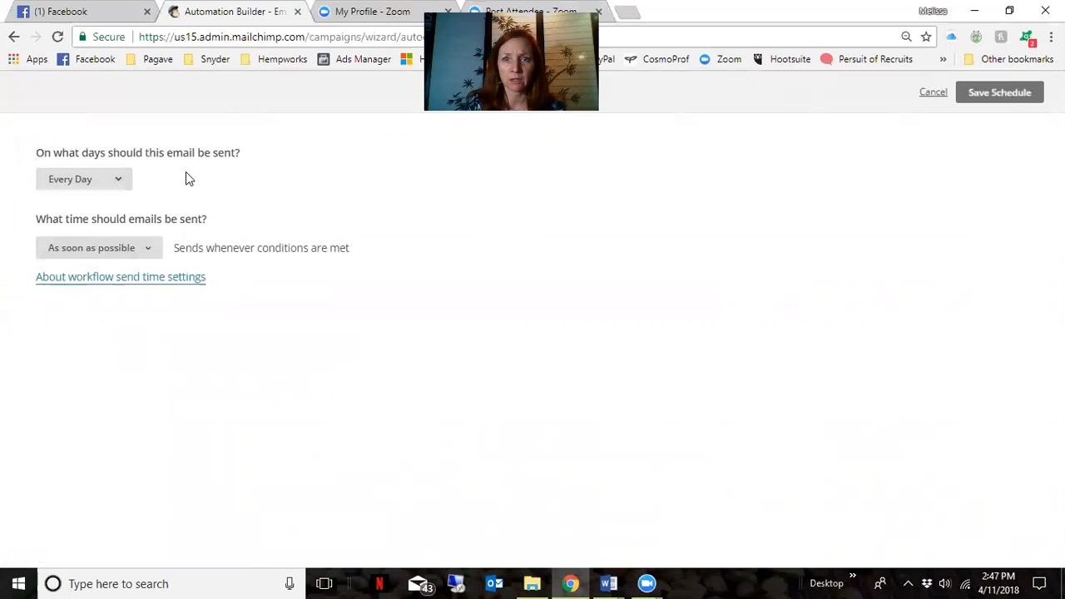
pyautogui.click(975, 93)
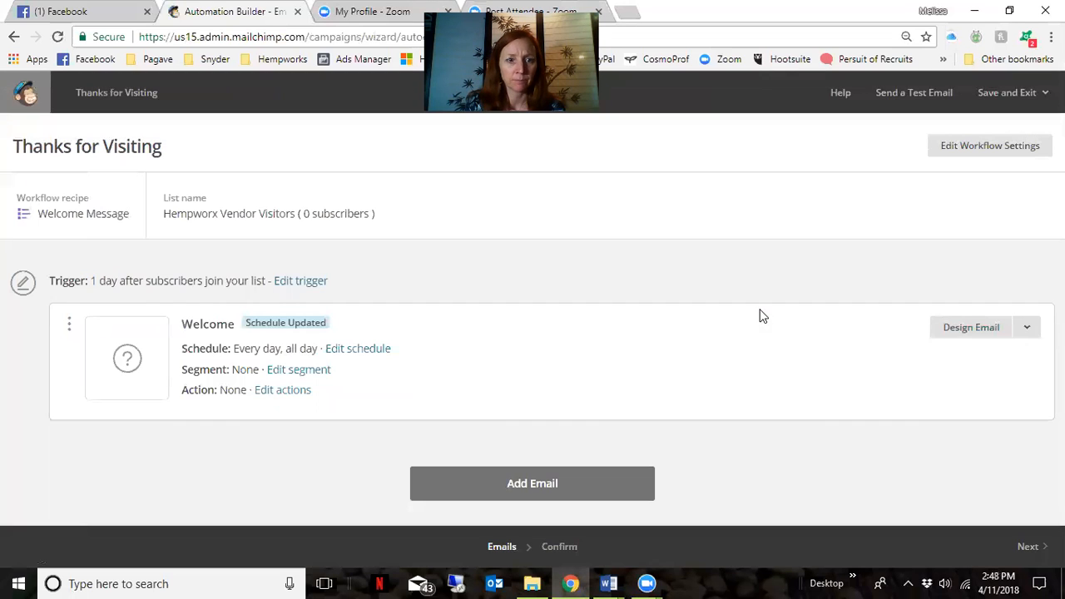
pyautogui.click(276, 390)
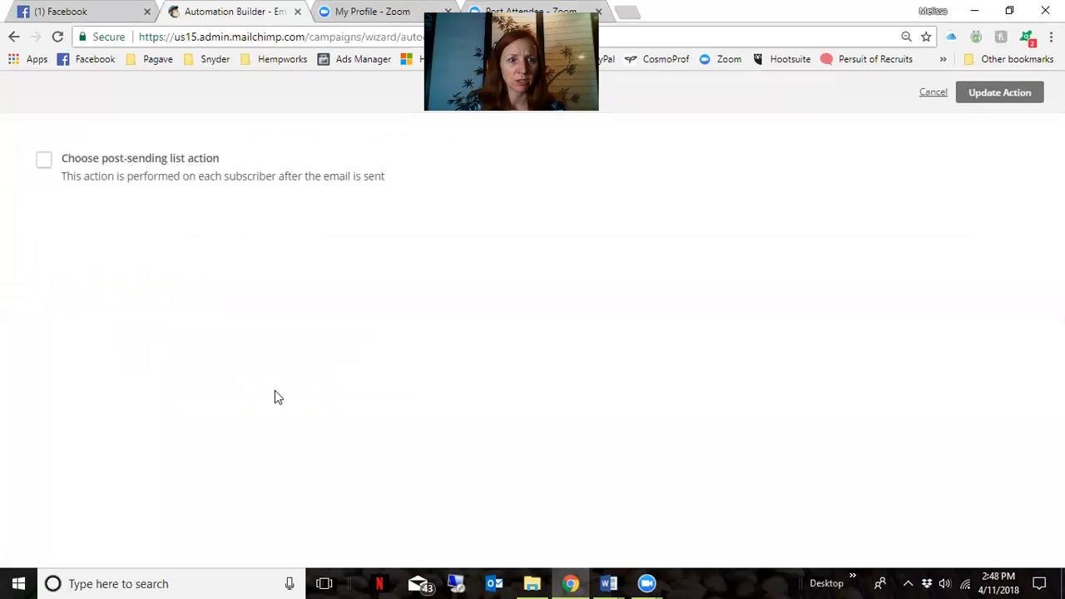
pyautogui.click(932, 95)
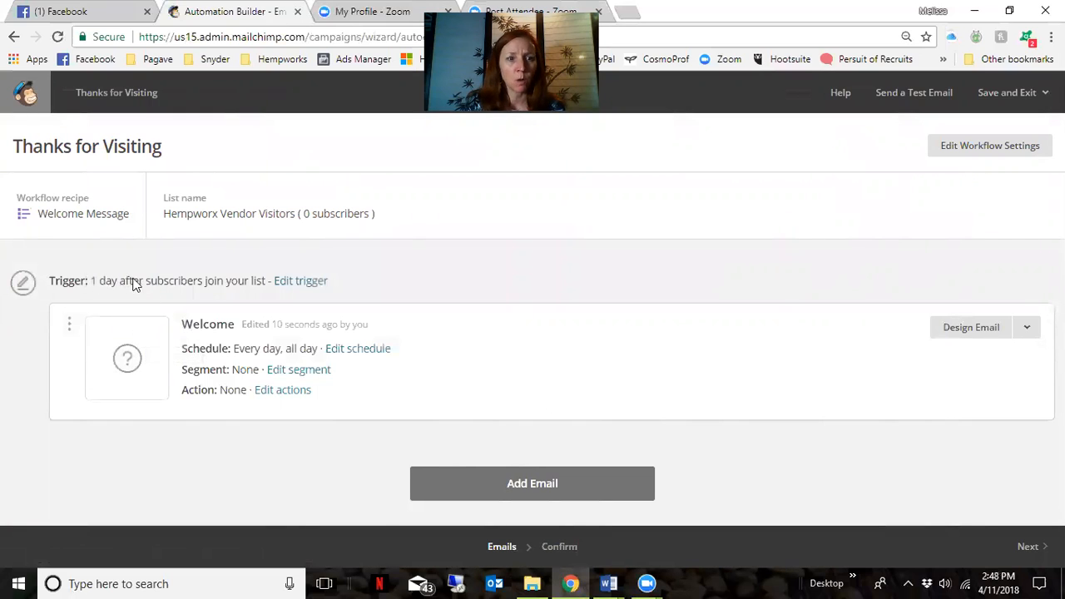
# Change the trigger delay to send immediately after signup, then open the email's setup
pyautogui.click(301, 282)
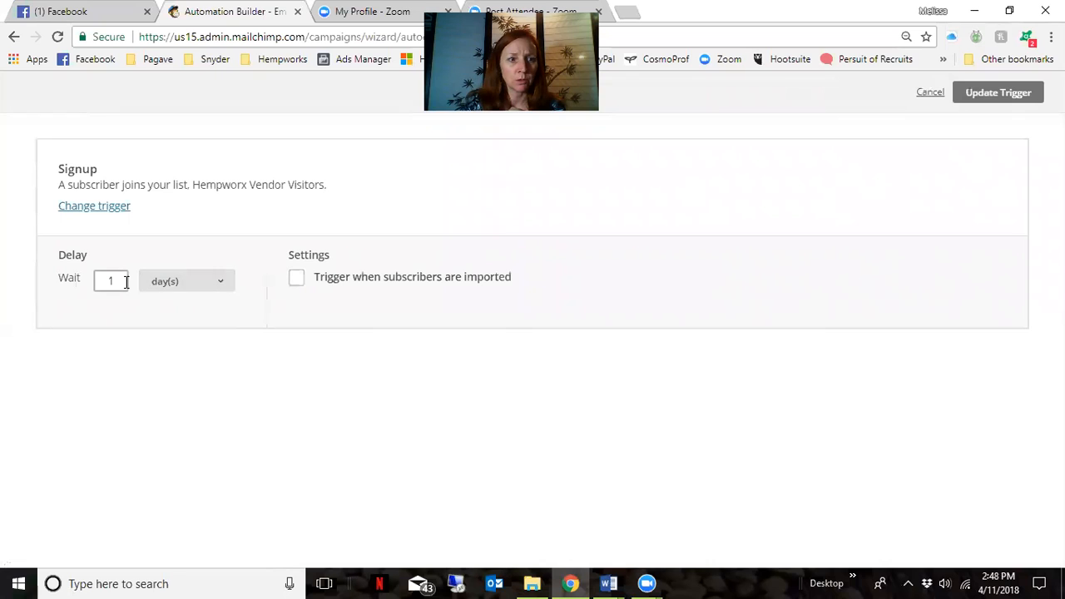
pyautogui.click(224, 286)
pyautogui.click(218, 300)
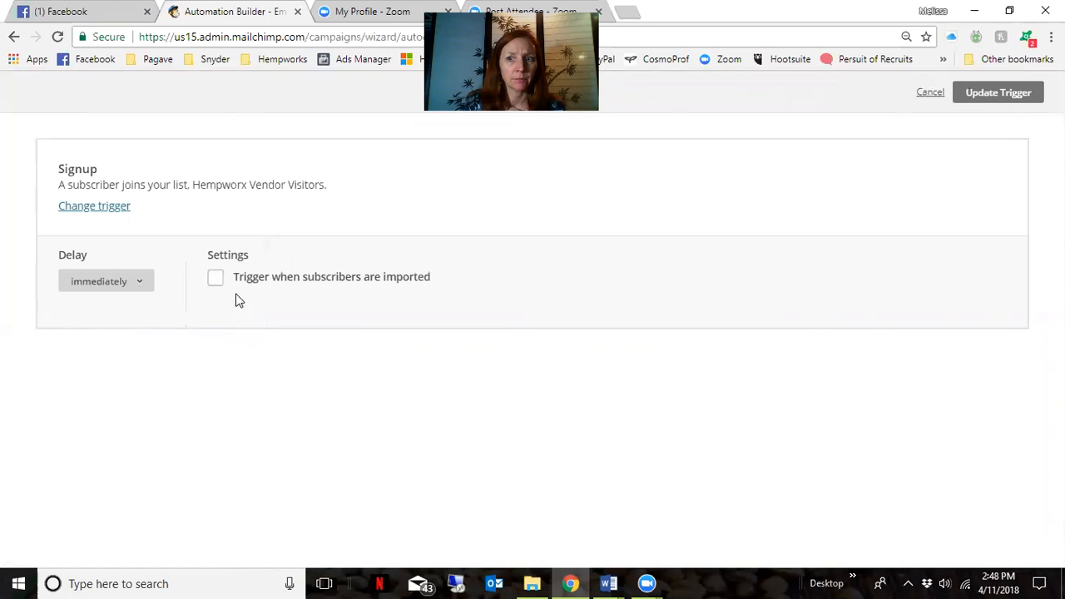
pyautogui.click(997, 92)
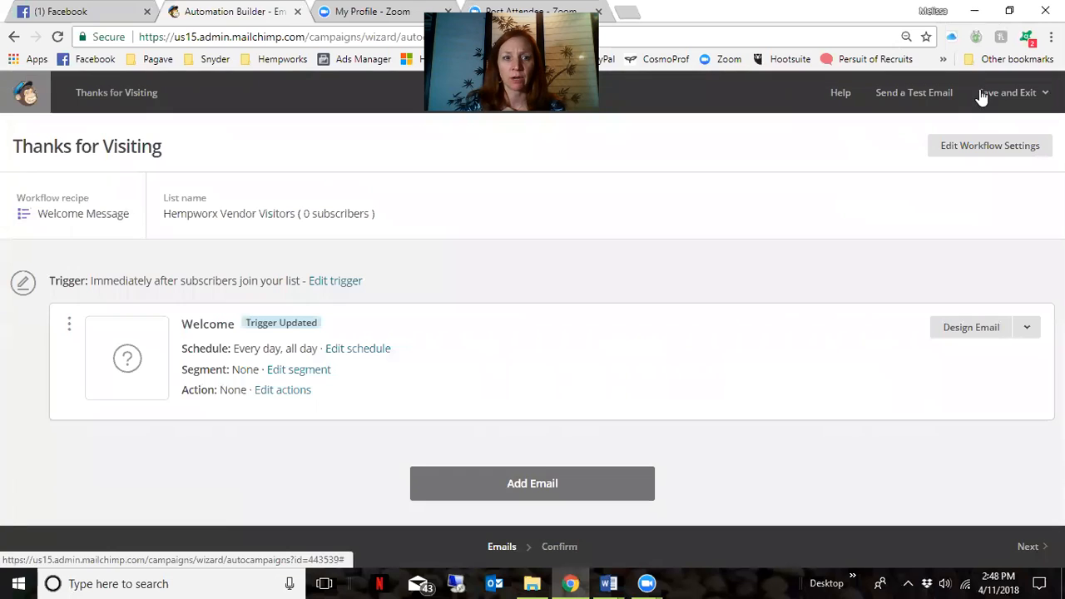
pyautogui.click(965, 330)
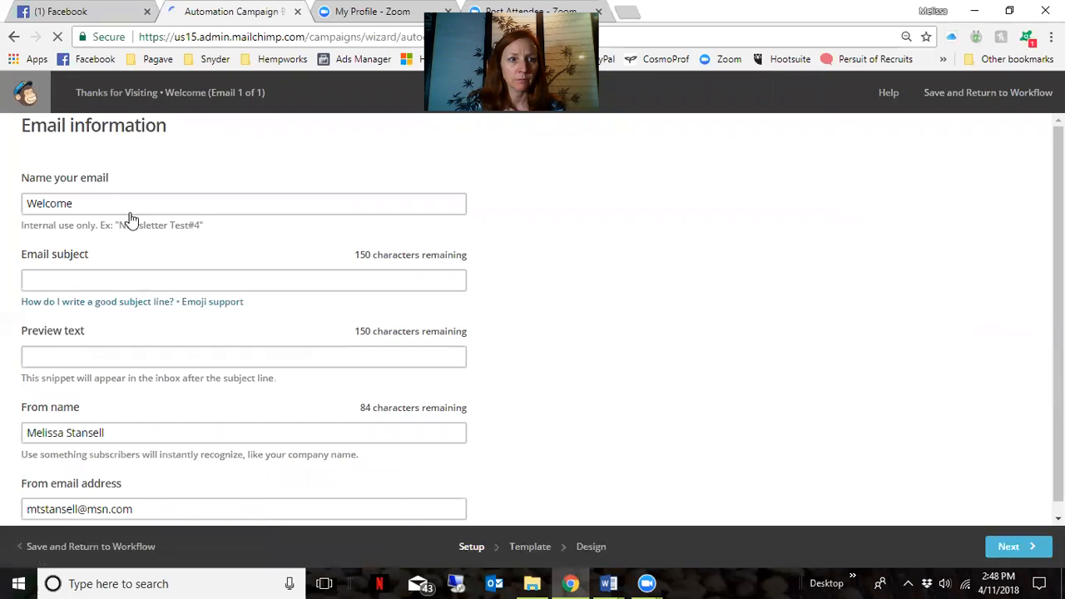
# Rename the email from 'Welcome' to 'Thanks for stopping by'
pyautogui.click(87, 201)
pyautogui.doubleClick(86, 202)
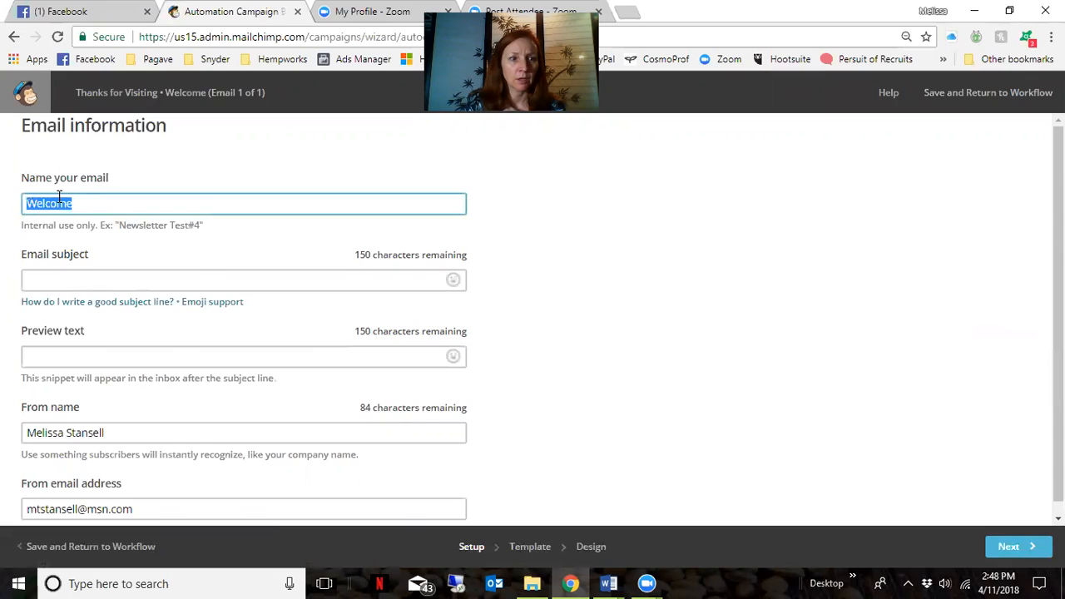
pyautogui.write('Thanks')
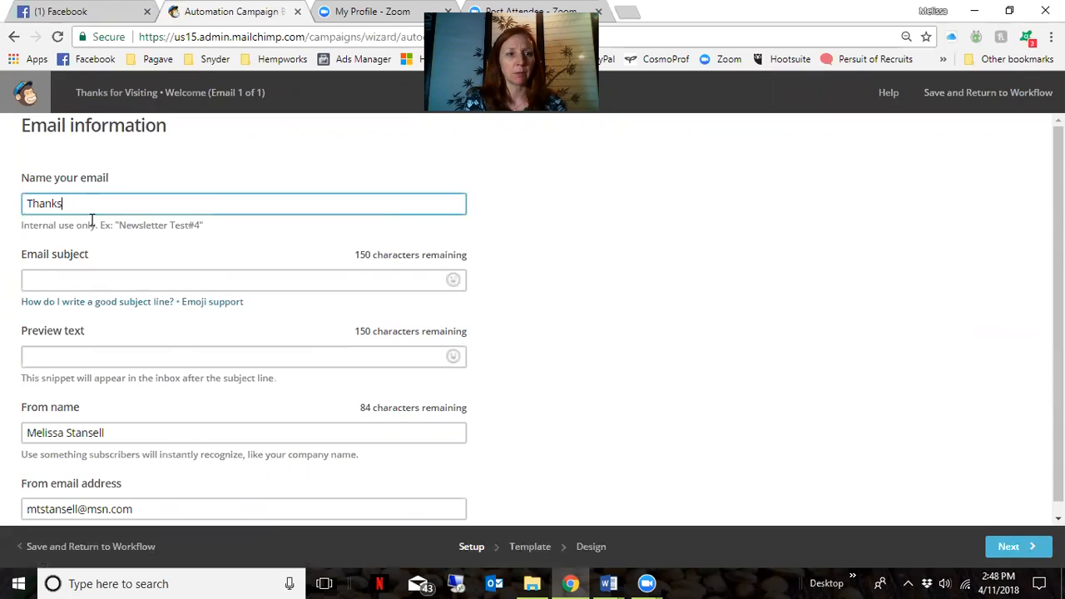
pyautogui.write(' for styp')
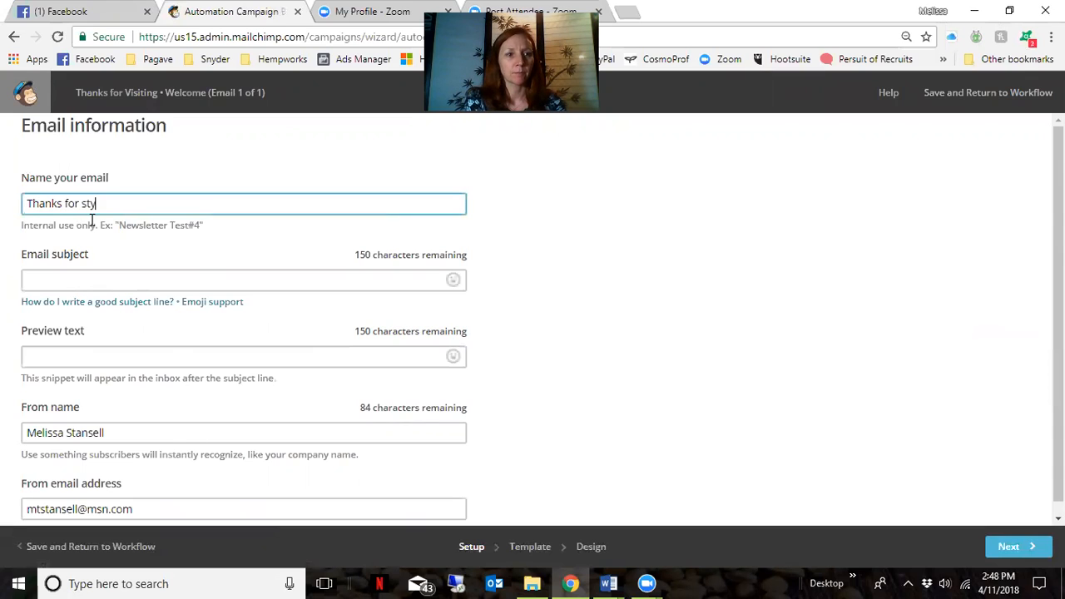
pyautogui.press('BackSpace')
pyautogui.press('BackSpace')
pyautogui.write('opping by')
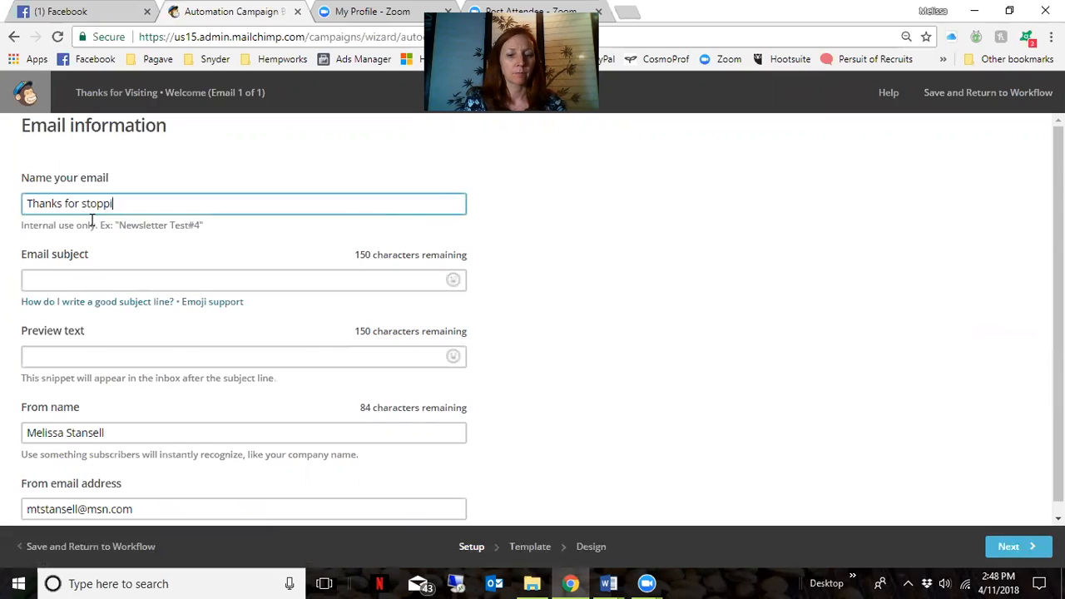
# Set the subject line to 'Thanks for stopping by!' and continue to template selection
pyautogui.press('Tab')
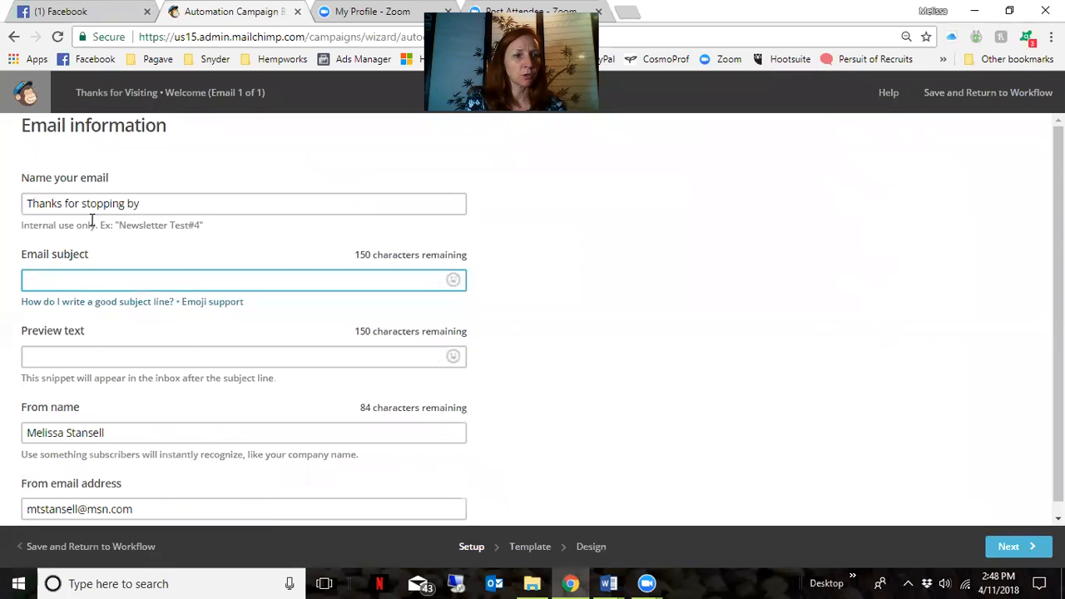
pyautogui.write('The')
pyautogui.press('BackSpace')
pyautogui.press('BackSpace')
pyautogui.write('anks for ')
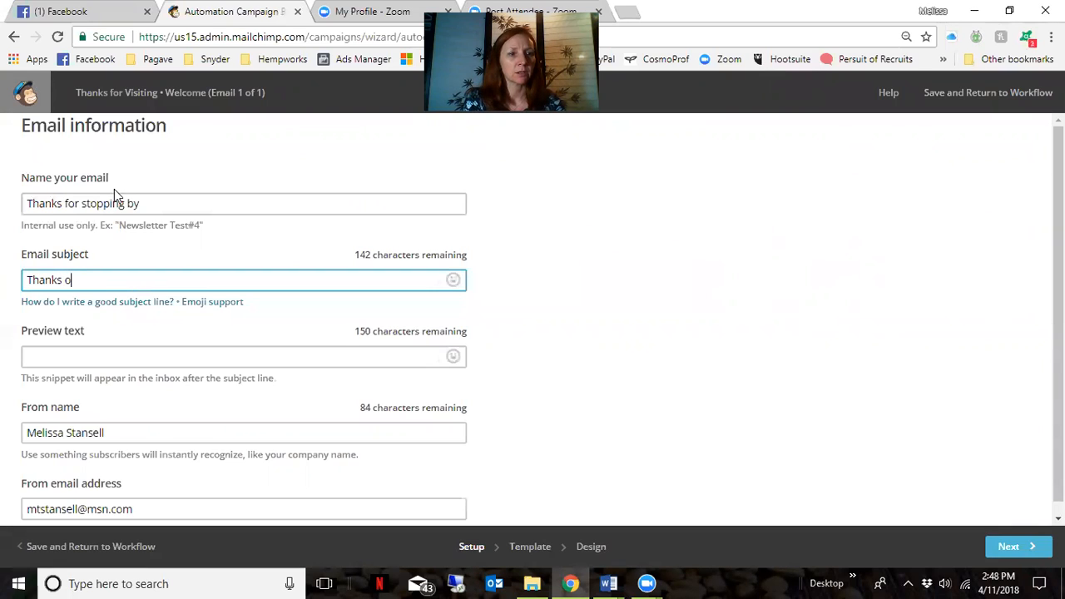
pyautogui.write('st')
pyautogui.press('BackSpace')
pyautogui.write('toppi')
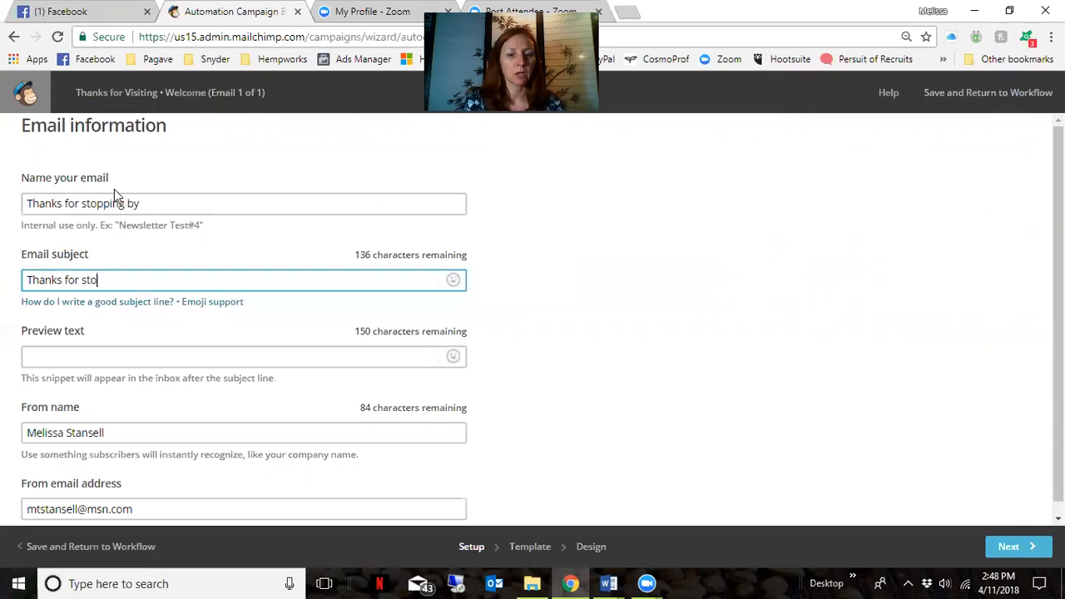
pyautogui.write('ng by!')
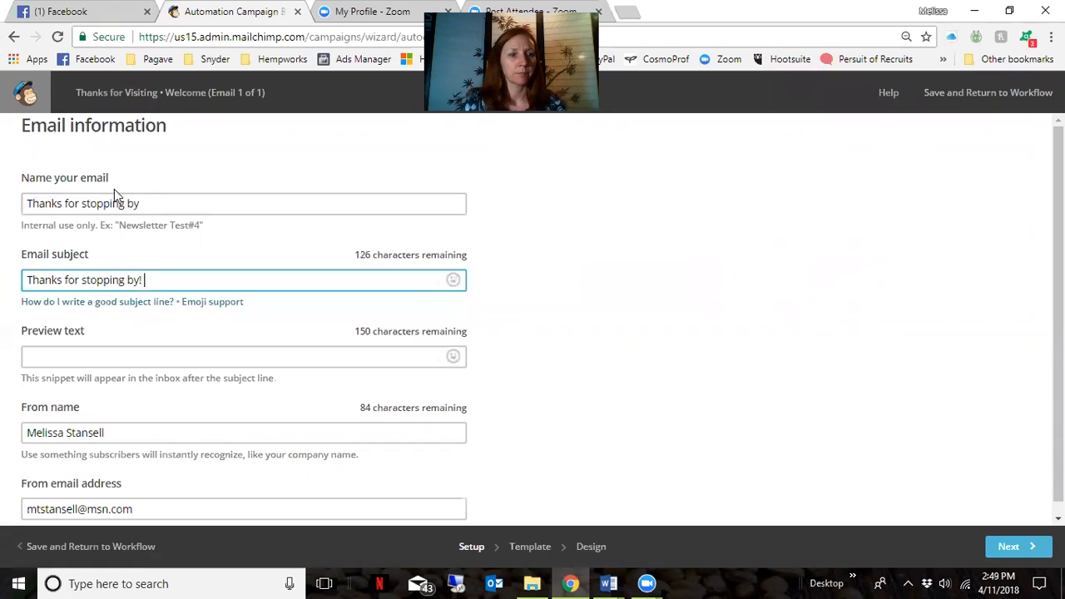
pyautogui.click(118, 356)
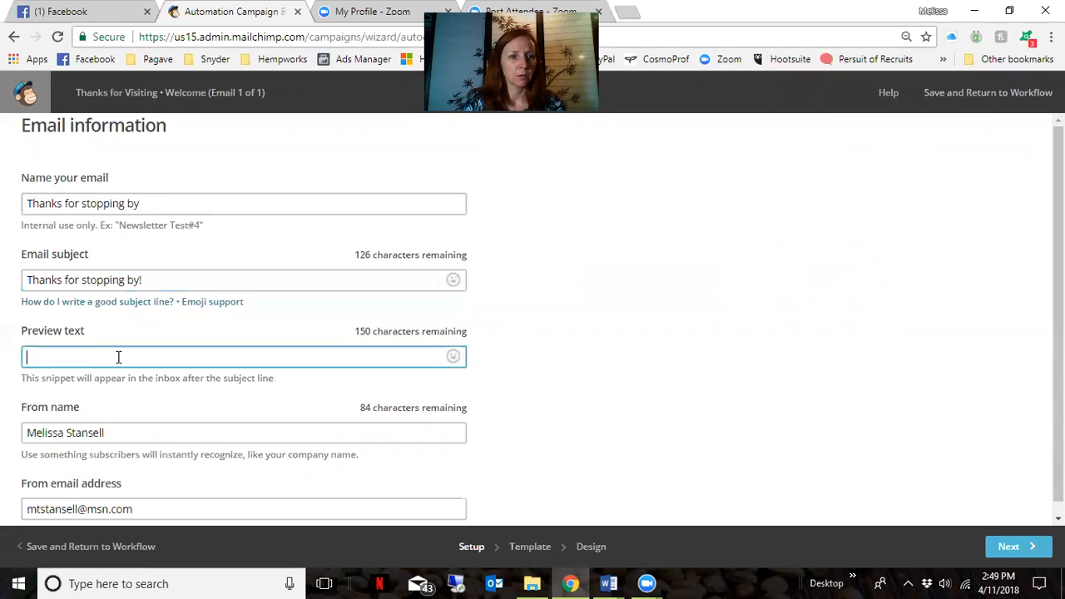
pyautogui.scroll(-1, 118, 357)
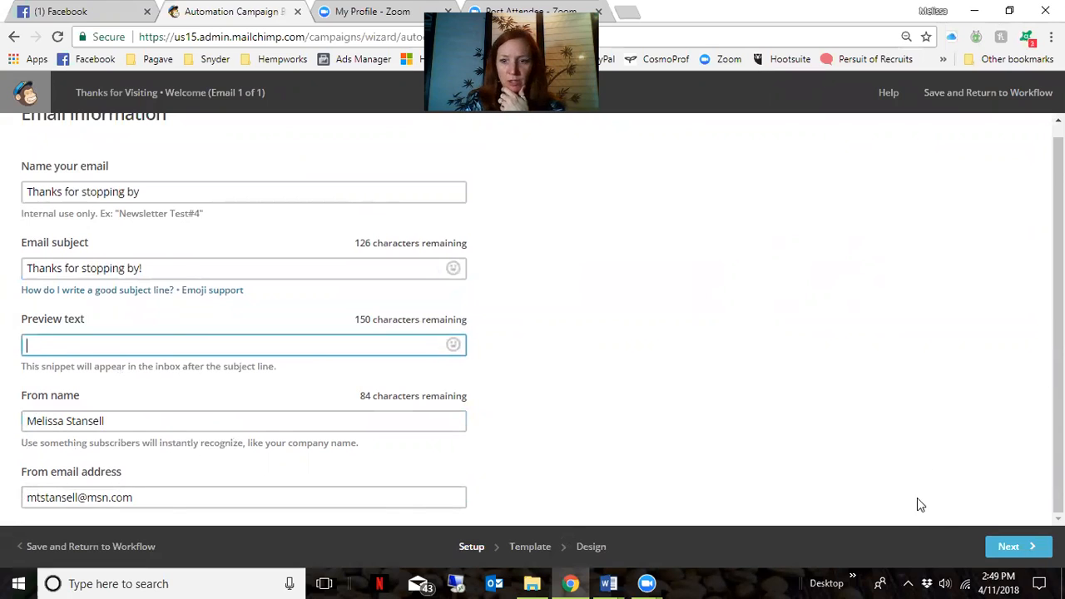
pyautogui.click(1018, 544)
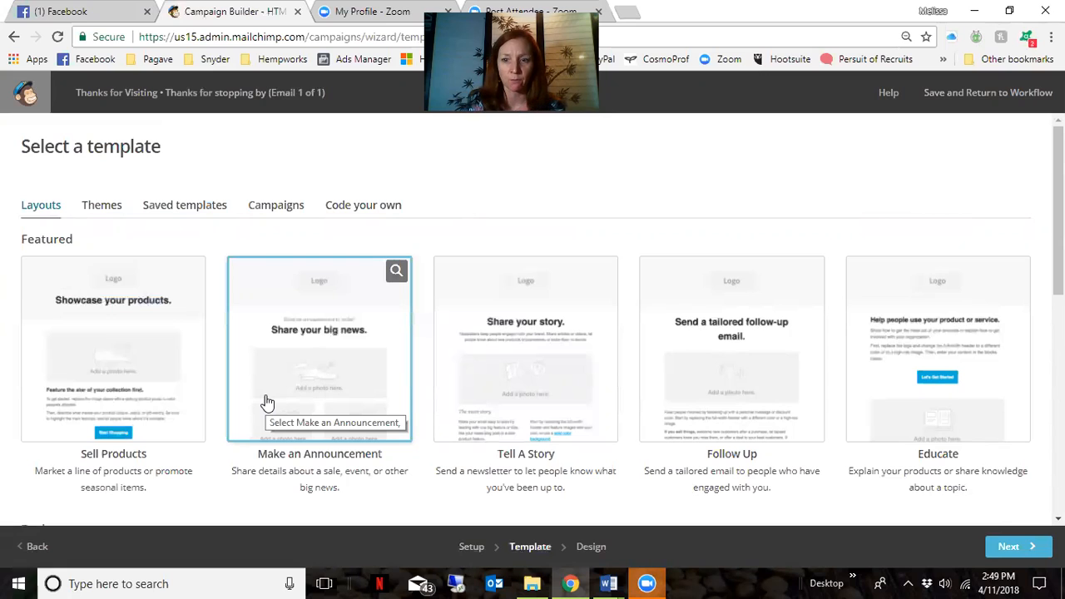
# Choose the saved Customer template from Saved templates and continue to design
pyautogui.click(180, 211)
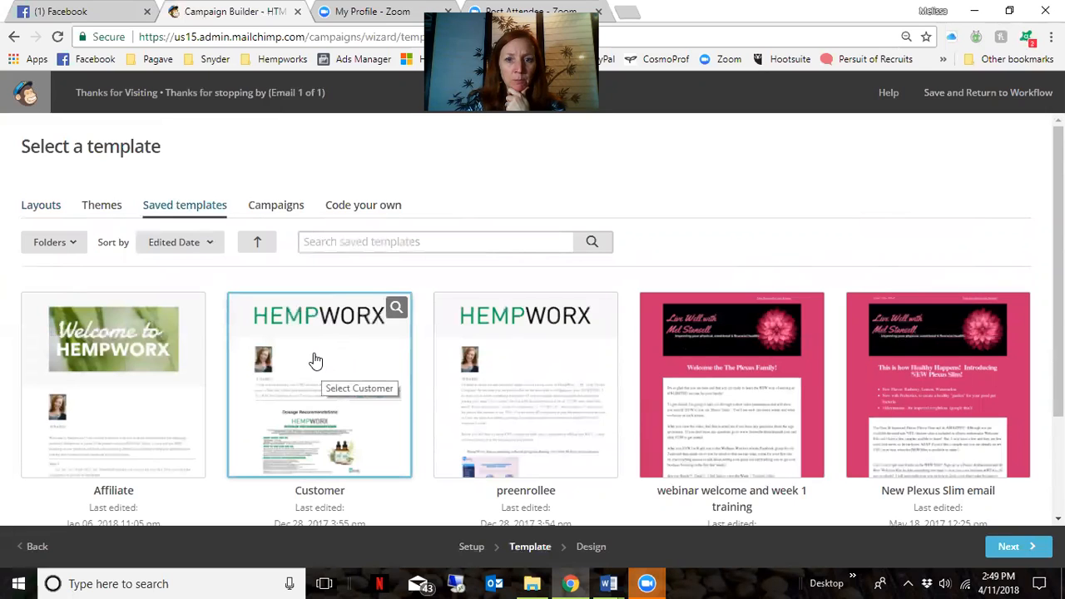
pyautogui.scroll(-3, 313, 361)
pyautogui.scroll(3, 317, 356)
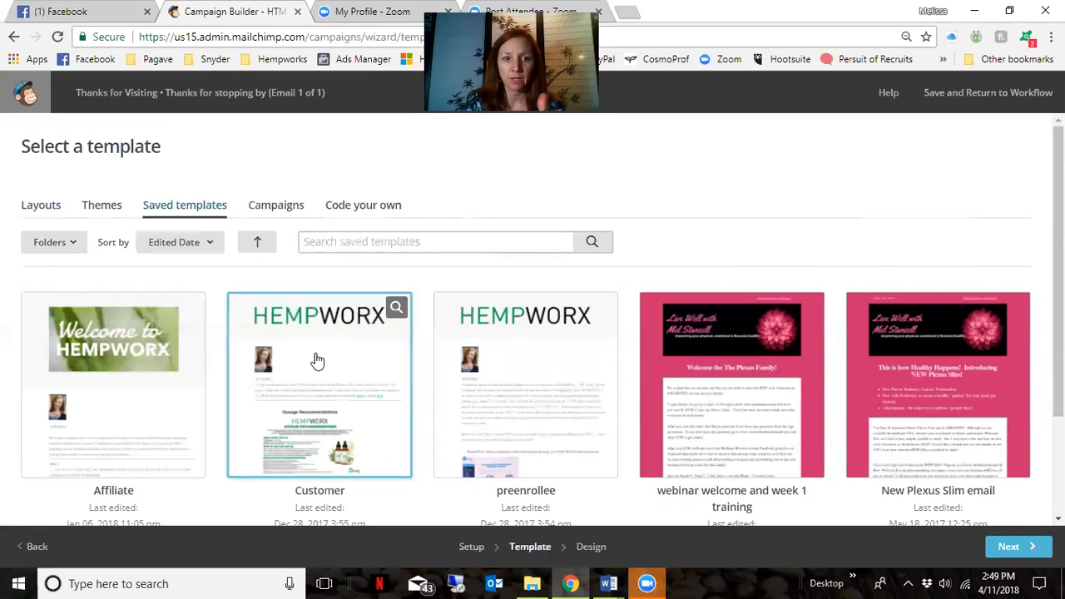
pyautogui.click(320, 363)
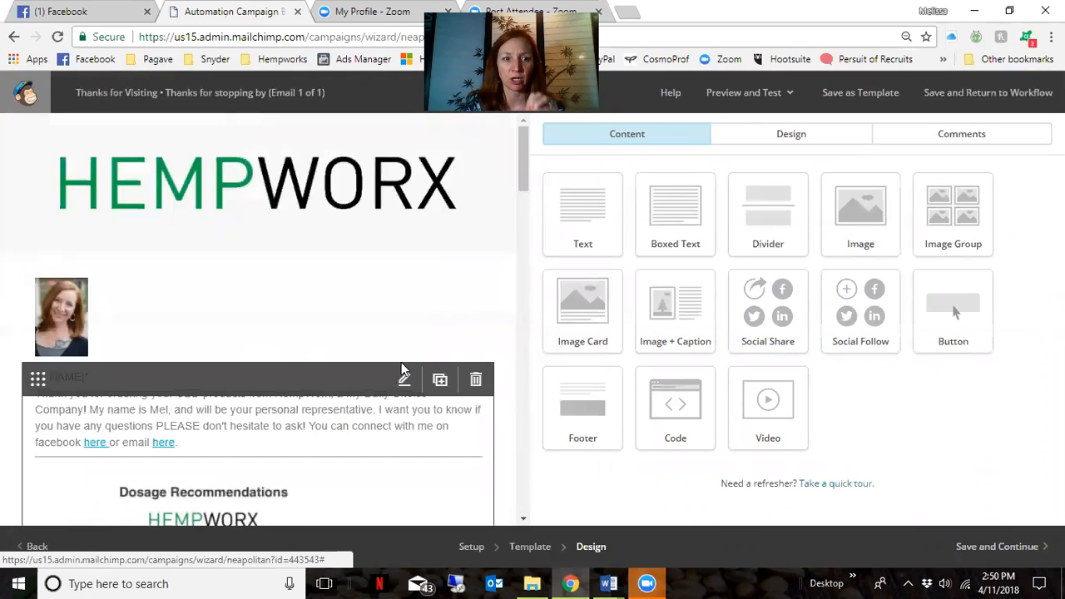
# Scroll the design preview to view the Customer template's Hempworx content
pyautogui.scroll(-1, 449, 266)
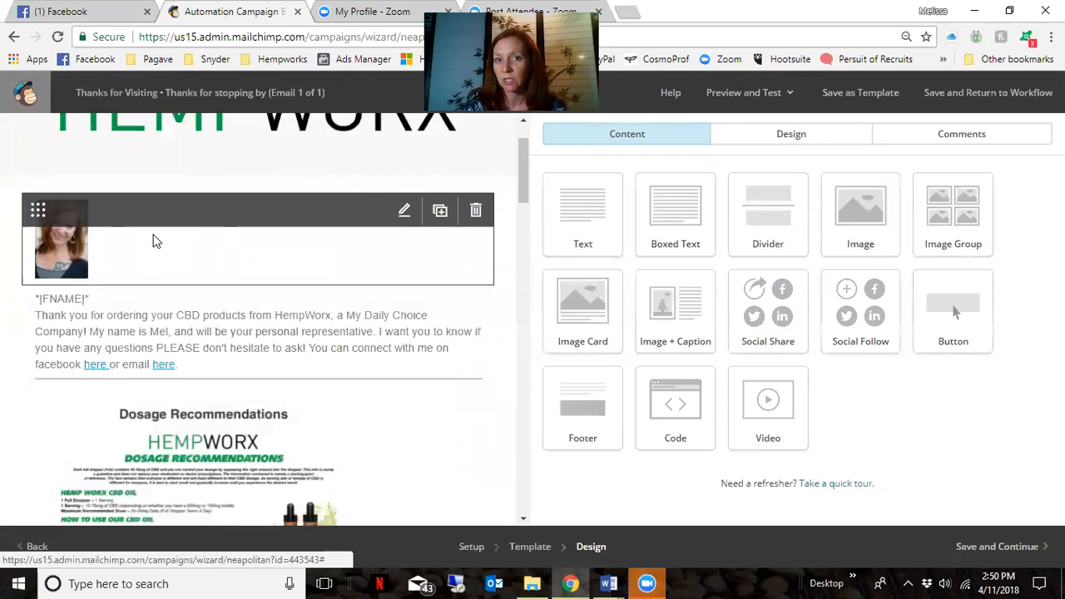
# Replace the CBD ordering phrase with 'stopping by my Vendor table to learn more about'
pyautogui.click(185, 344)
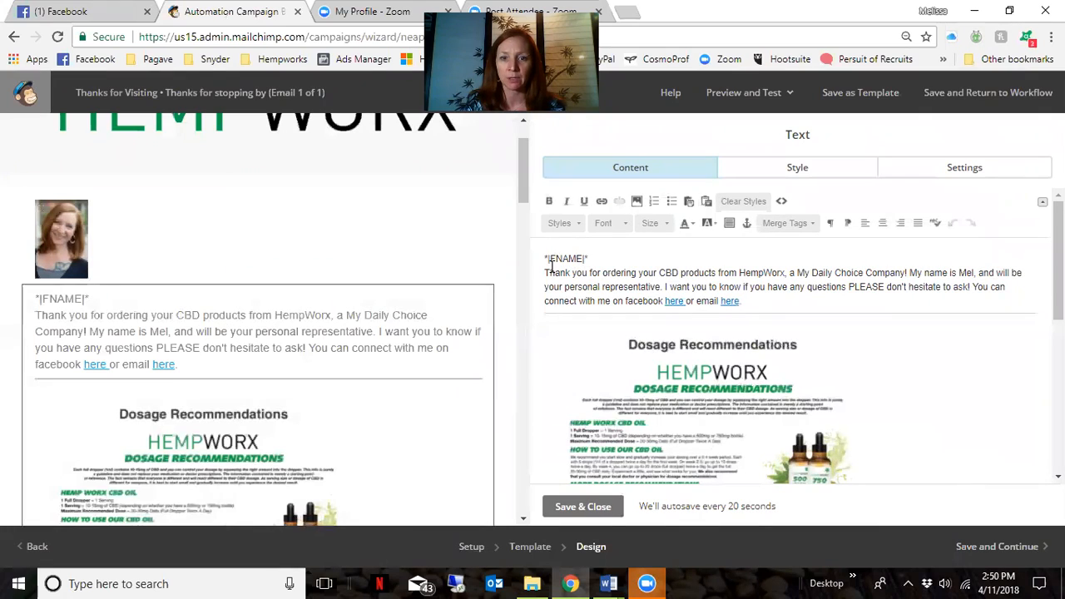
pyautogui.moveTo(542, 273); pyautogui.dragTo(740, 273)
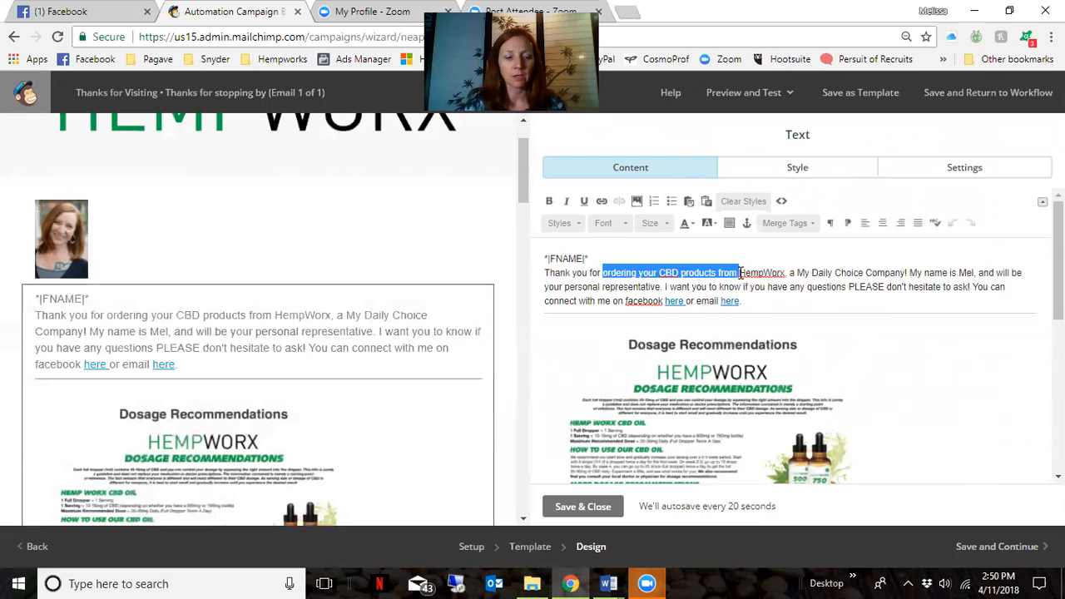
pyautogui.write('stopping')
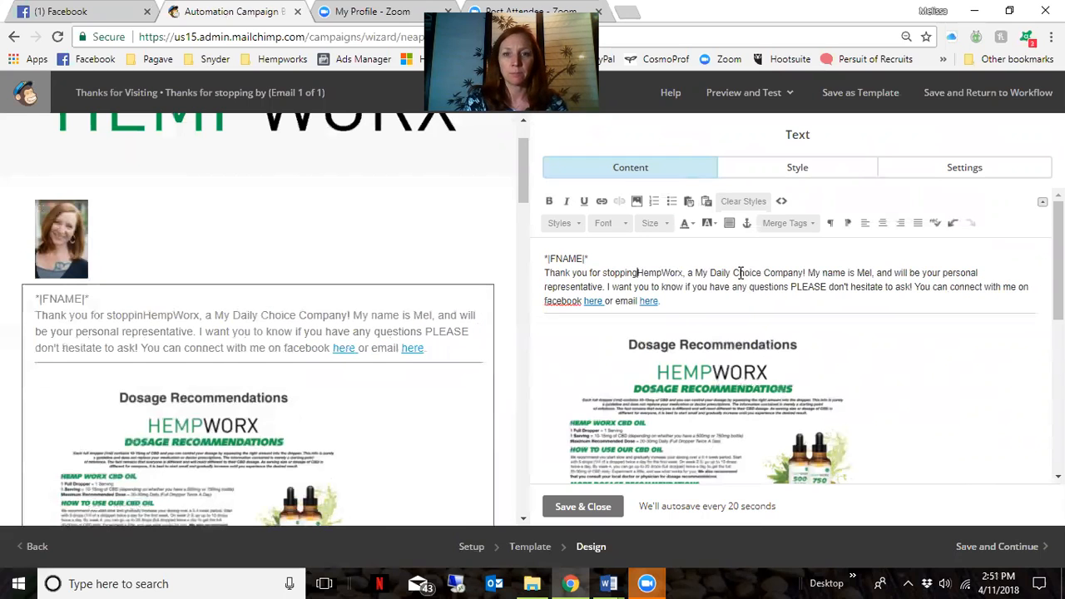
pyautogui.write(' my my')
pyautogui.press('BackSpace')
pyautogui.press('BackSpace')
pyautogui.press('BackSpace')
pyautogui.press('BackSpace')
pyautogui.press('BackSpace')
pyautogui.write('by my ')
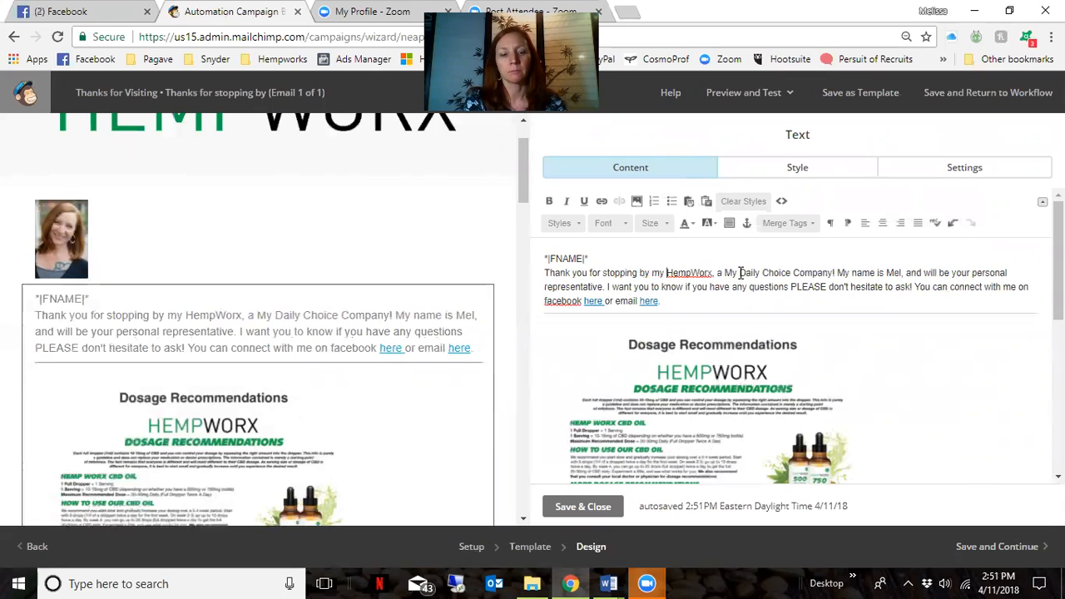
pyautogui.write('Vendor table to learn more about')
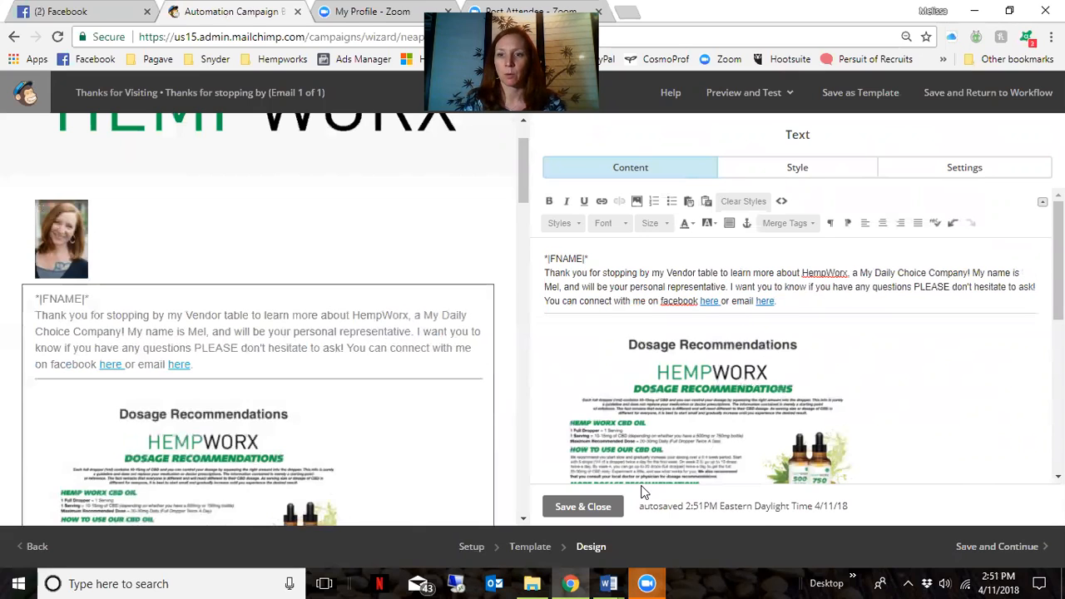
# Complete the sender's name and change the representative line to 'it was really nice meeting you'
pyautogui.click(559, 287)
pyautogui.write('issa,')
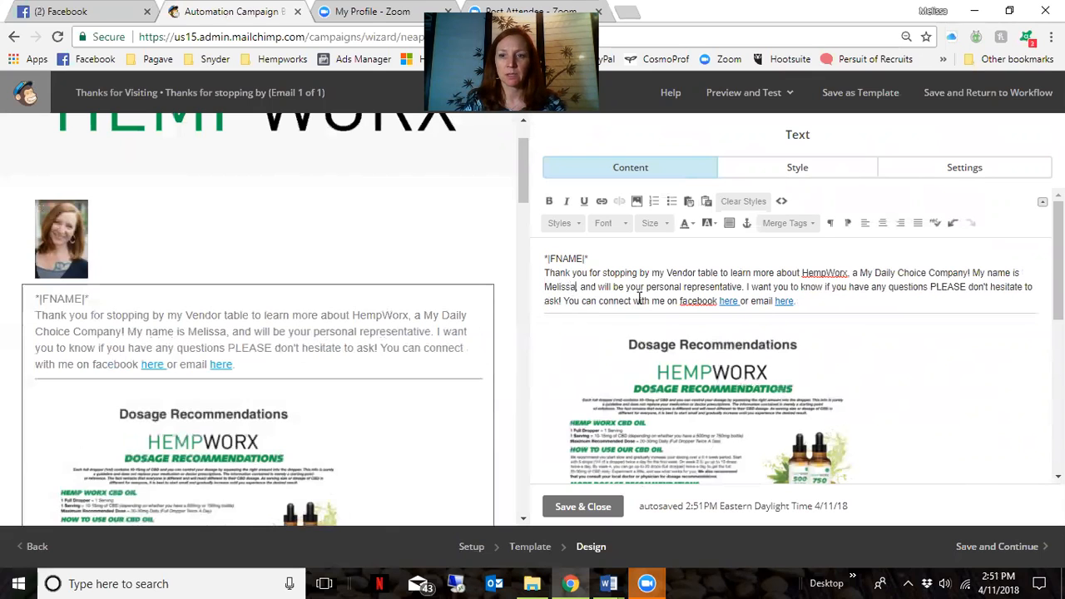
pyautogui.moveTo(598, 286); pyautogui.dragTo(743, 287)
pyautogui.write('it')
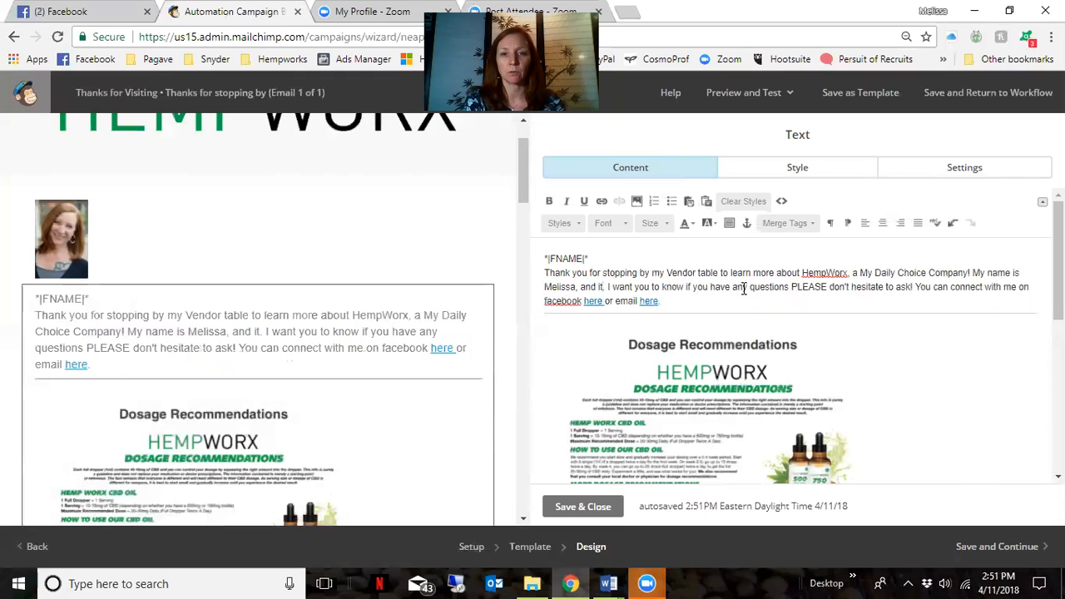
pyautogui.write(' was really n')
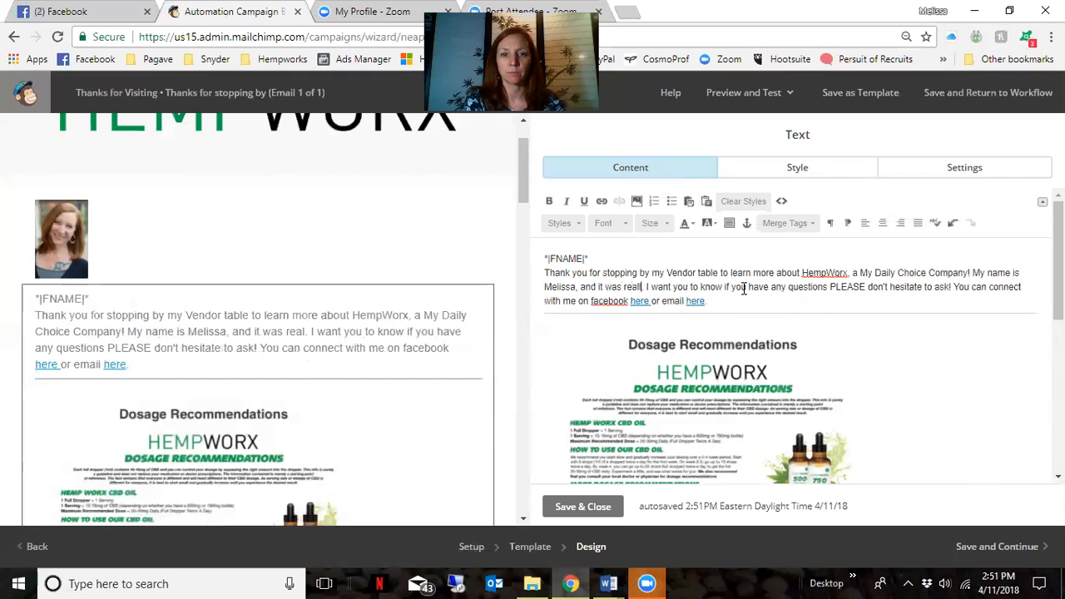
pyautogui.write('ice mee')
pyautogui.write('ting you')
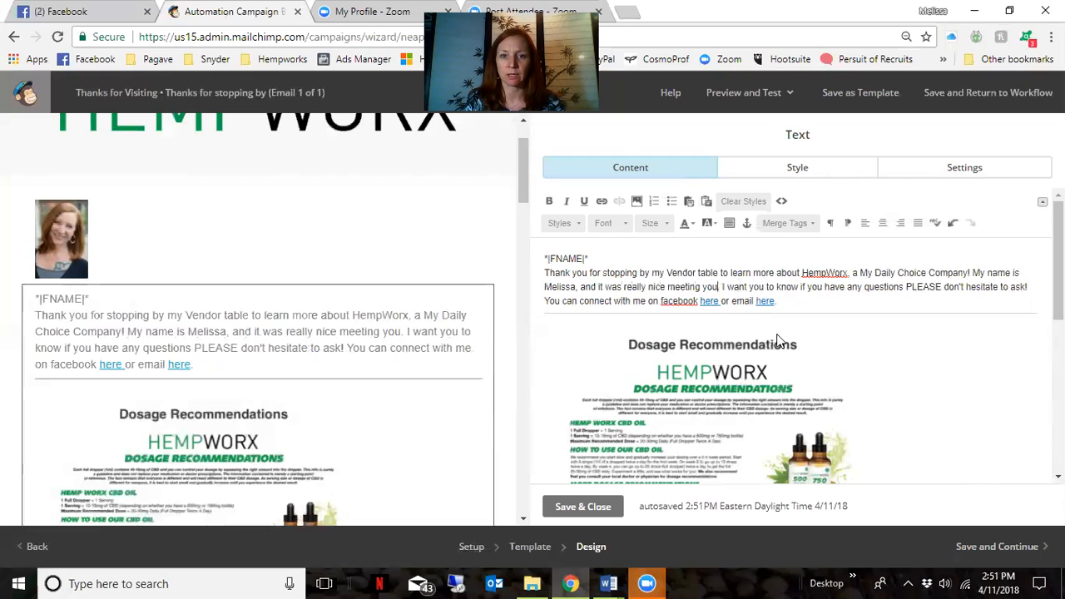
pyautogui.scroll(-1, 620, 301)
pyautogui.scroll(1, 721, 298)
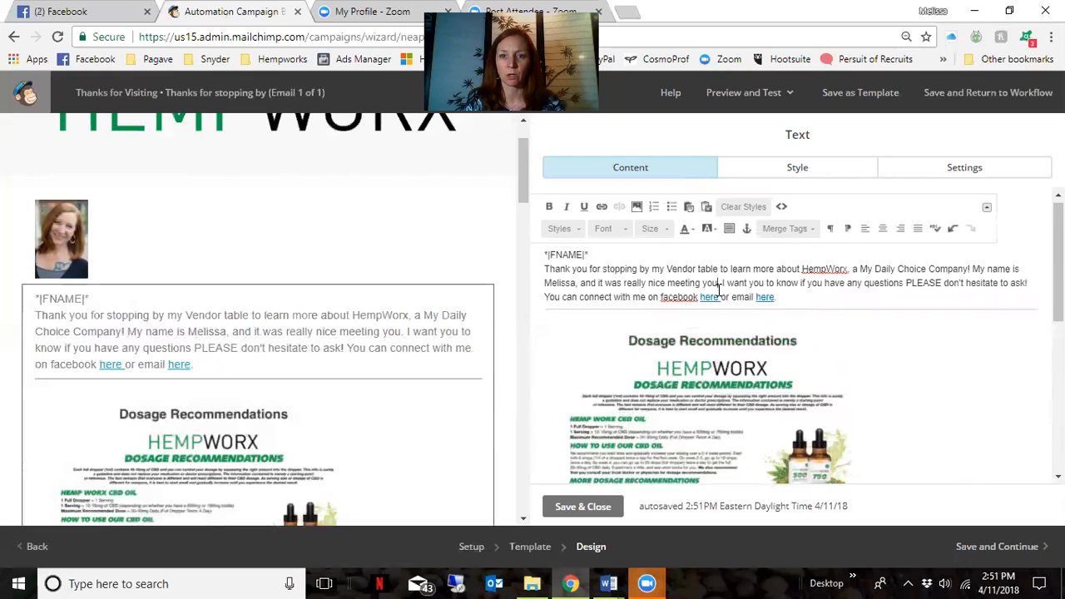
pyautogui.scroll(-1, 689, 382)
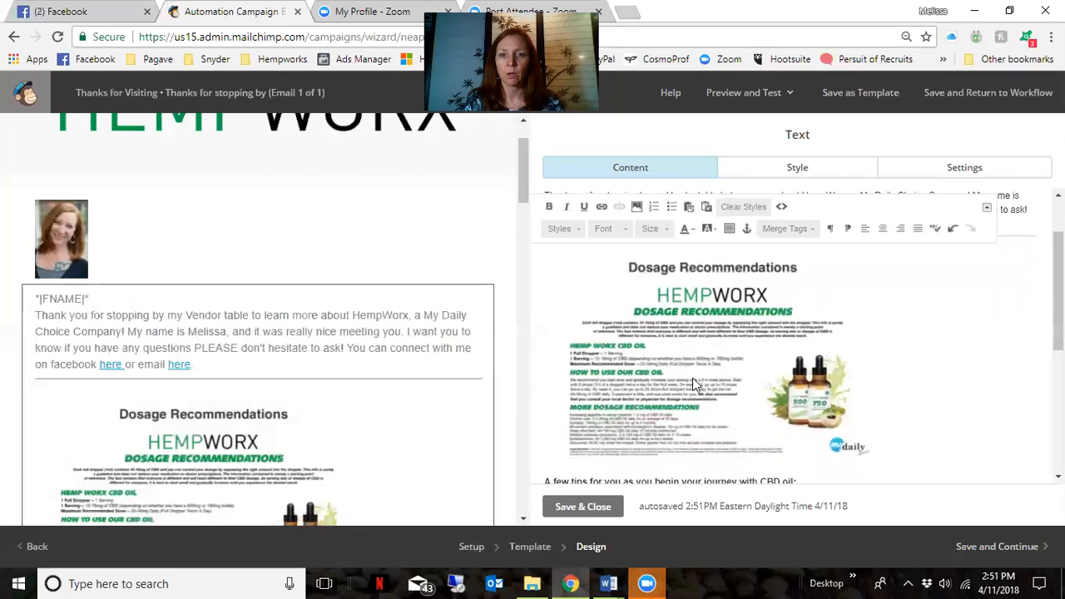
# Delete the Dosage Recommendations image from the email
pyautogui.click(717, 362)
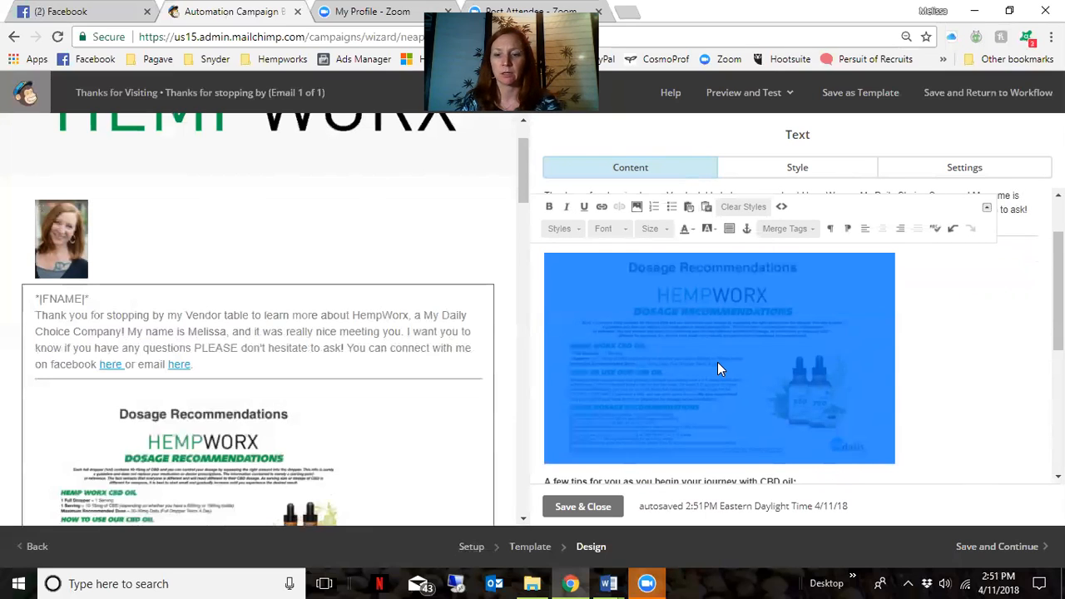
pyautogui.press('Delete')
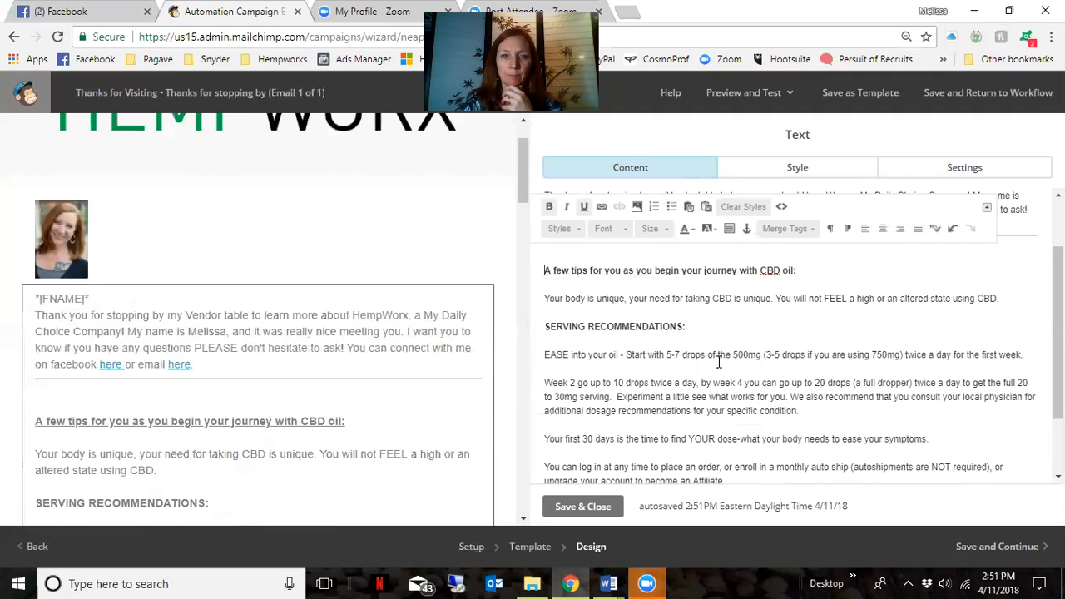
pyautogui.scroll(-2, 719, 362)
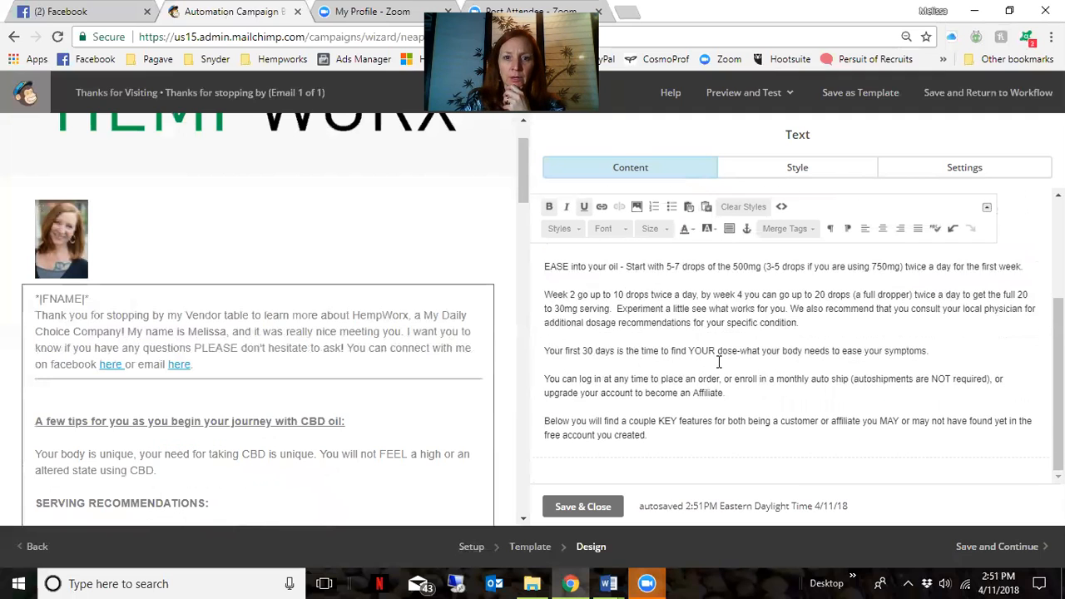
pyautogui.scroll(1, 719, 362)
# Remove the CBD tips and first-30-days serving text from the text block
pyautogui.moveTo(551, 261); pyautogui.dragTo(837, 392)
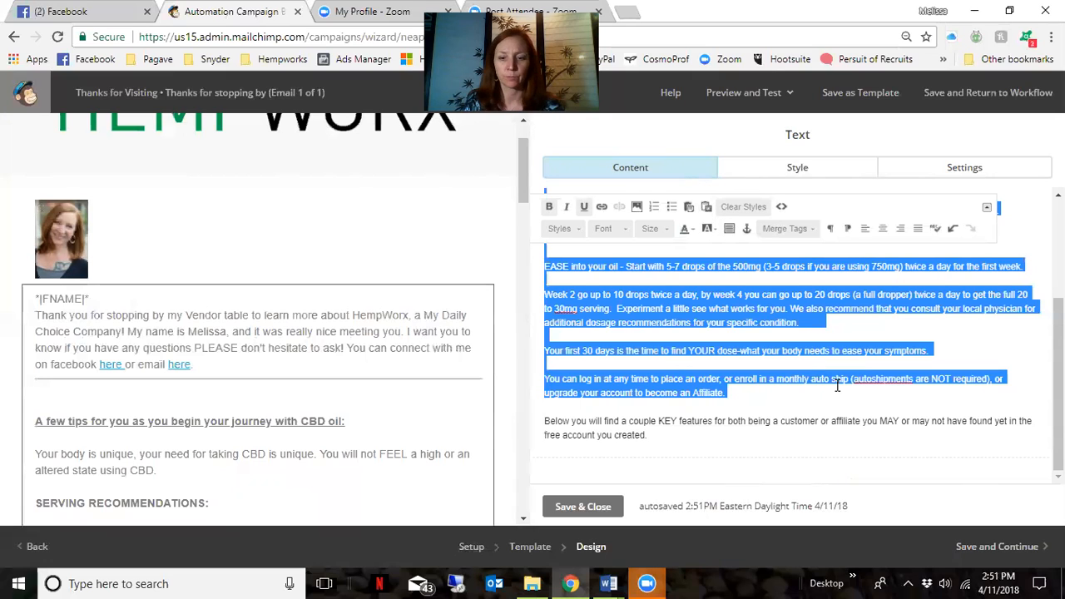
pyautogui.write('A')
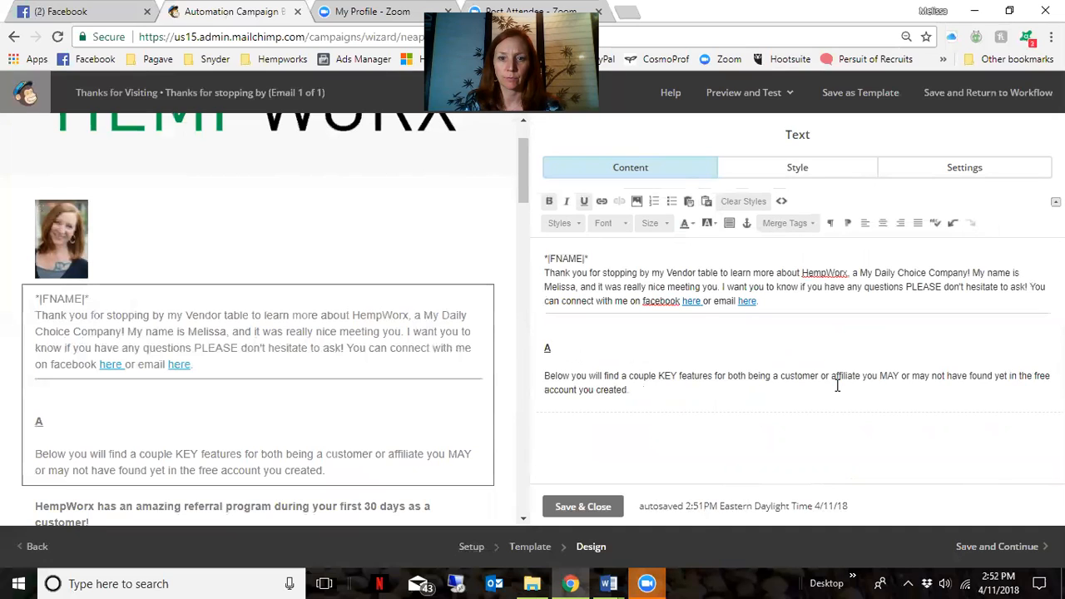
pyautogui.moveTo(656, 390); pyautogui.dragTo(500, 341)
pyautogui.press('BackSpace')
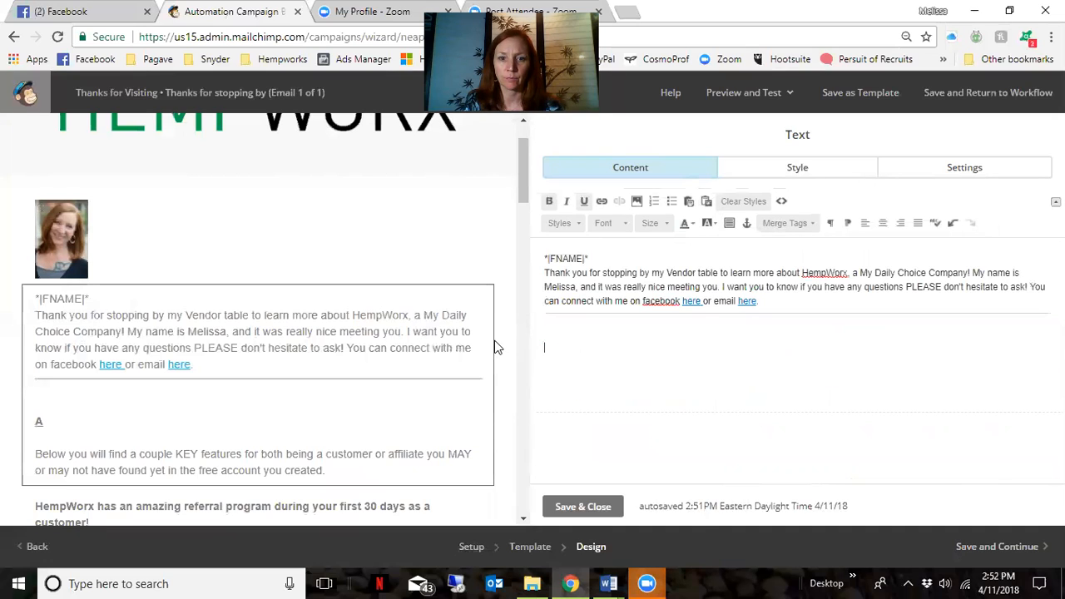
# Type the opening CBD oil sentence about providing relief for people around the world
pyautogui.moveTo(413, 453)
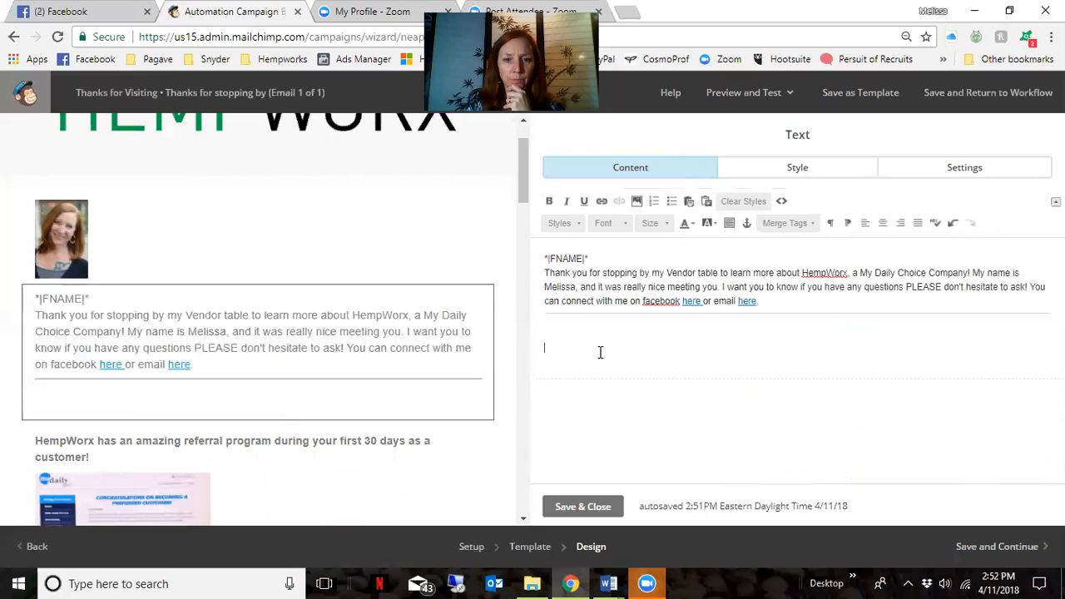
pyautogui.write('CB')
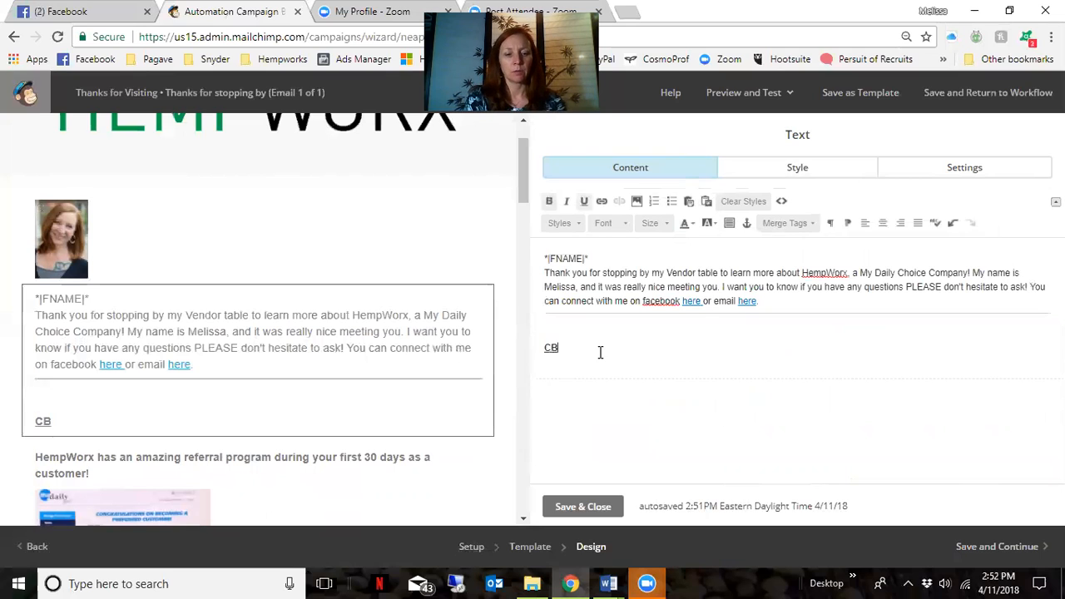
pyautogui.write('D oil is an amaing new and trendy ')
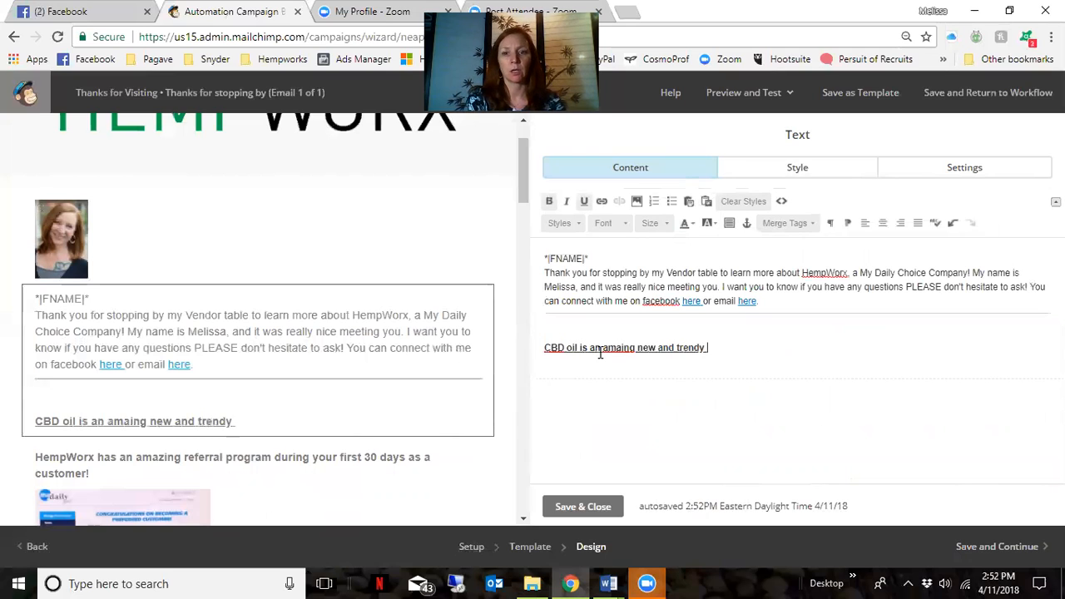
pyautogui.write('product that is helping people around the wor')
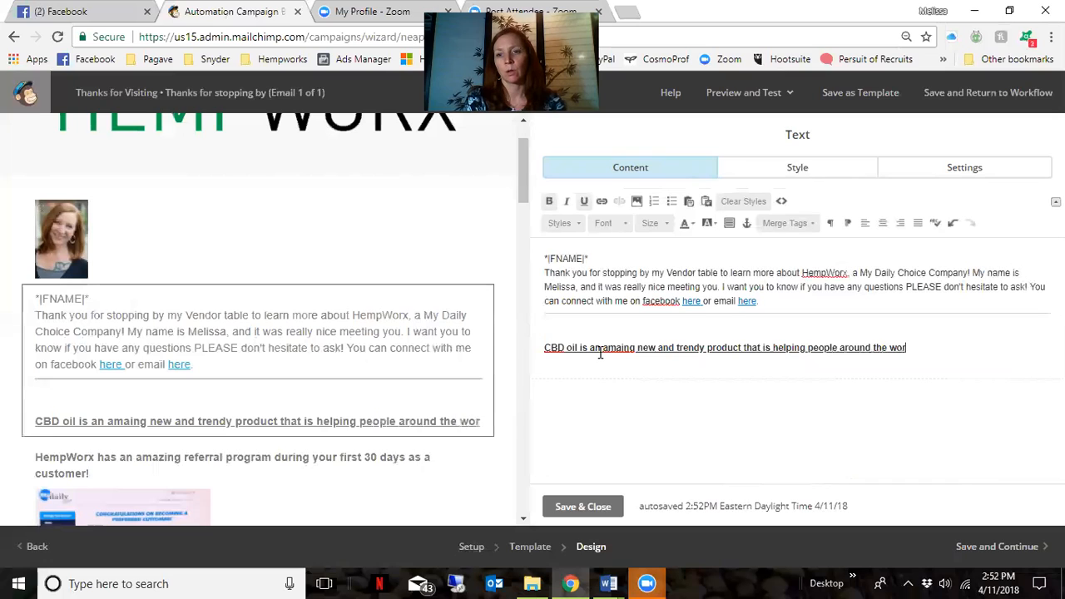
pyautogui.write('ld with ')
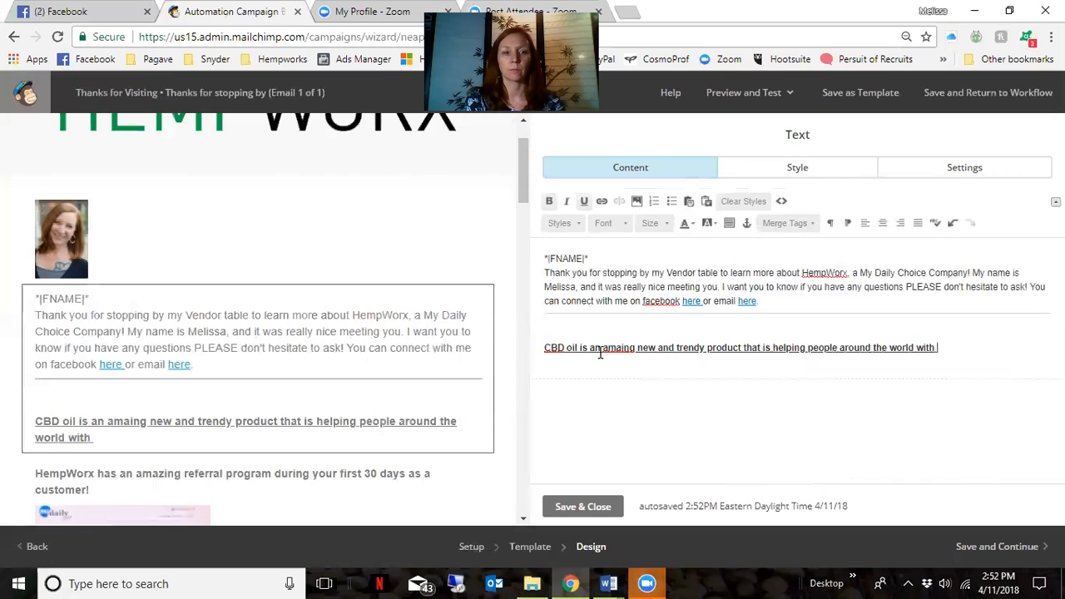
pyautogui.write('health')
pyautogui.press('BackSpace')
pyautogui.press('BackSpace')
pyautogui.press('BackSpace')
pyautogui.press('BackSpace')
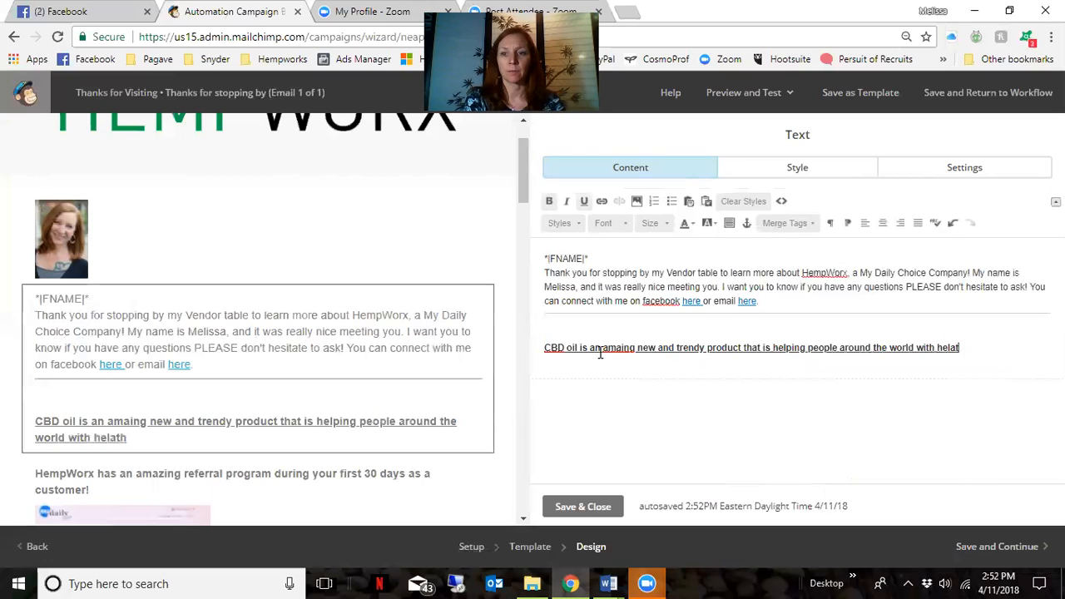
pyautogui.press('BackSpace')
pyautogui.press('BackSpace')
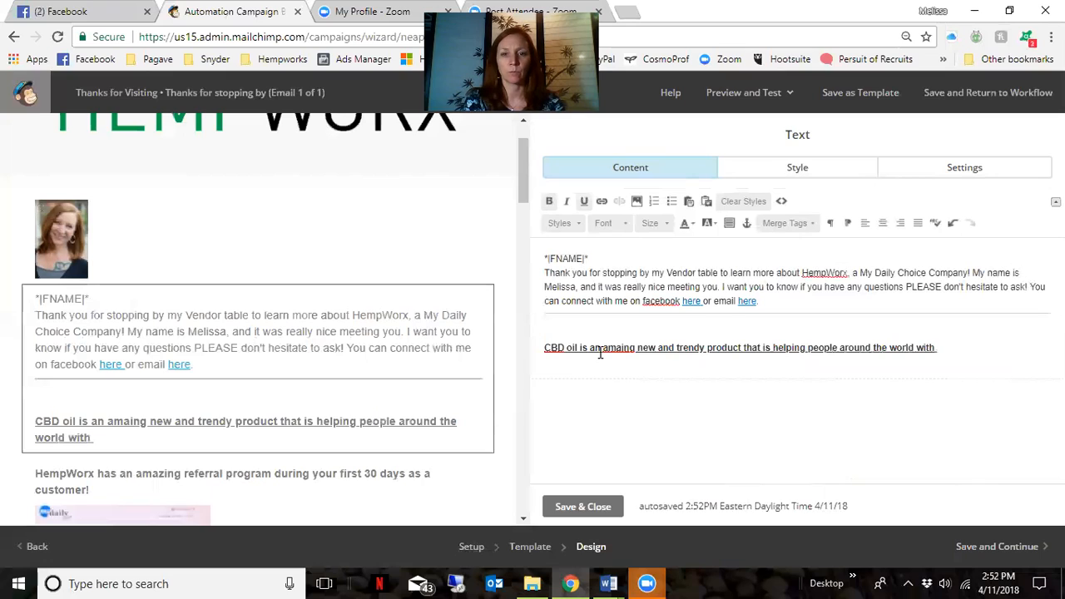
pyautogui.press('BackSpace')
pyautogui.press('BackSpace')
pyautogui.press('BackSpace')
pyautogui.press('BackSpace')
pyautogui.press('BackSpace')
pyautogui.press('BackSpace')
pyautogui.press('BackSpace')
pyautogui.press('BackSpace')
pyautogui.press('BackSpace')
pyautogui.press('BackSpace')
pyautogui.press('BackSpace')
pyautogui.press('BackSpace')
pyautogui.press('BackSpace')
pyautogui.press('BackSpace')
pyautogui.press('BackSpace')
pyautogui.press('BackSpace')
pyautogui.press('BackSpace')
pyautogui.press('BackSpace')
pyautogui.press('BackSpace')
pyautogui.press('BackSpace')
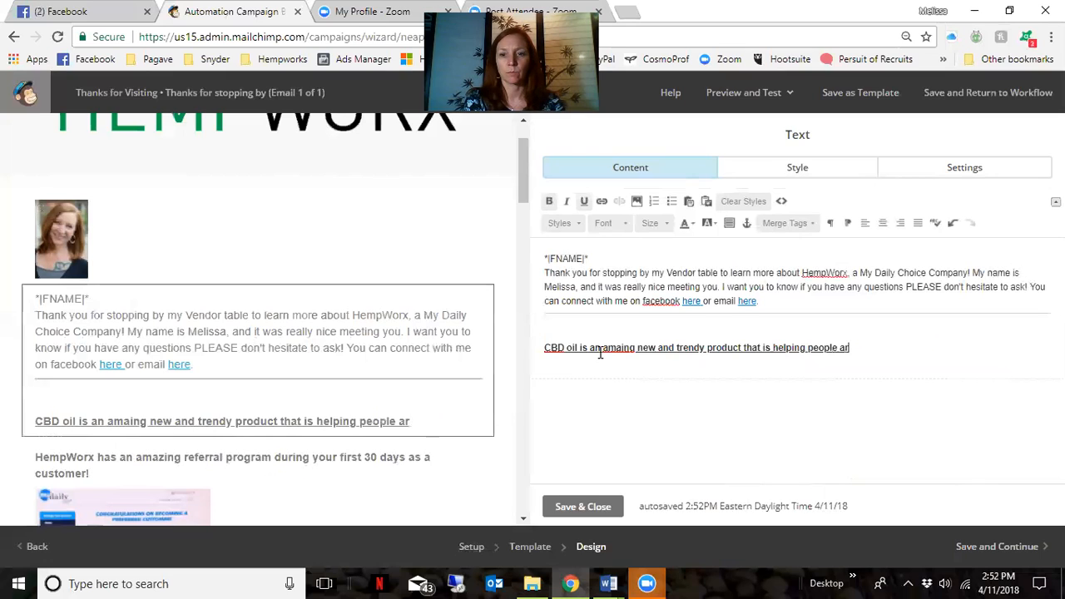
pyautogui.press('BackSpace')
pyautogui.press('BackSpace')
pyautogui.press('BackSpace')
pyautogui.press('BackSpace')
pyautogui.press('BackSpace')
pyautogui.press('BackSpace')
pyautogui.press('BackSpace')
pyautogui.press('BackSpace')
pyautogui.press('BackSpace')
pyautogui.press('BackSpace')
pyautogui.press('BackSpace')
pyautogui.press('BackSpace')
pyautogui.press('BackSpace')
pyautogui.press('BackSpace')
pyautogui.press('BackSpace')
pyautogui.write('providing reilief')
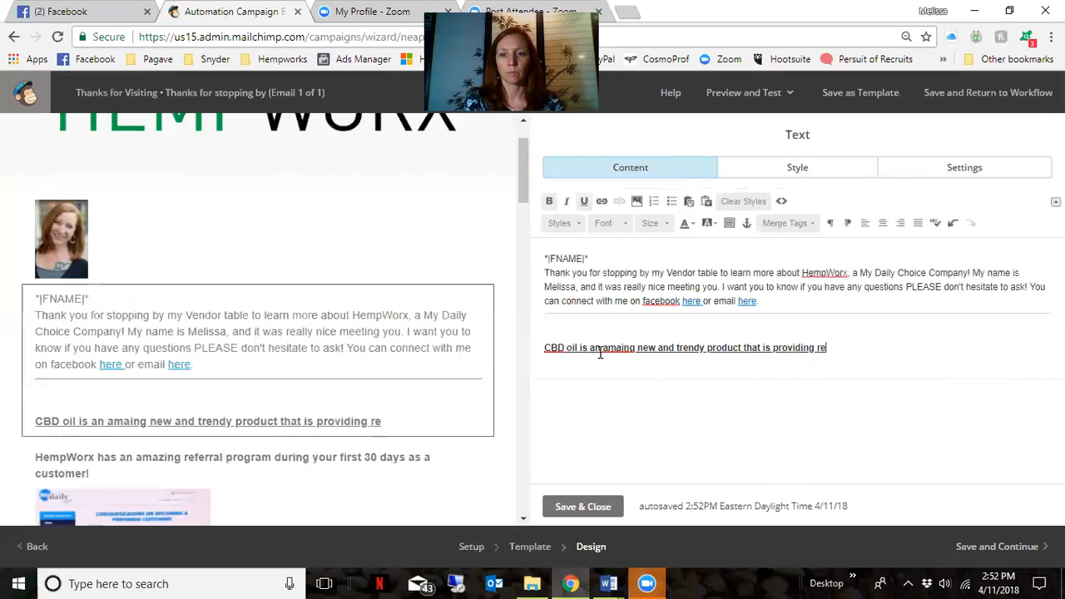
pyautogui.press('BackSpace')
pyautogui.press('BackSpace')
pyautogui.press('BackSpace')
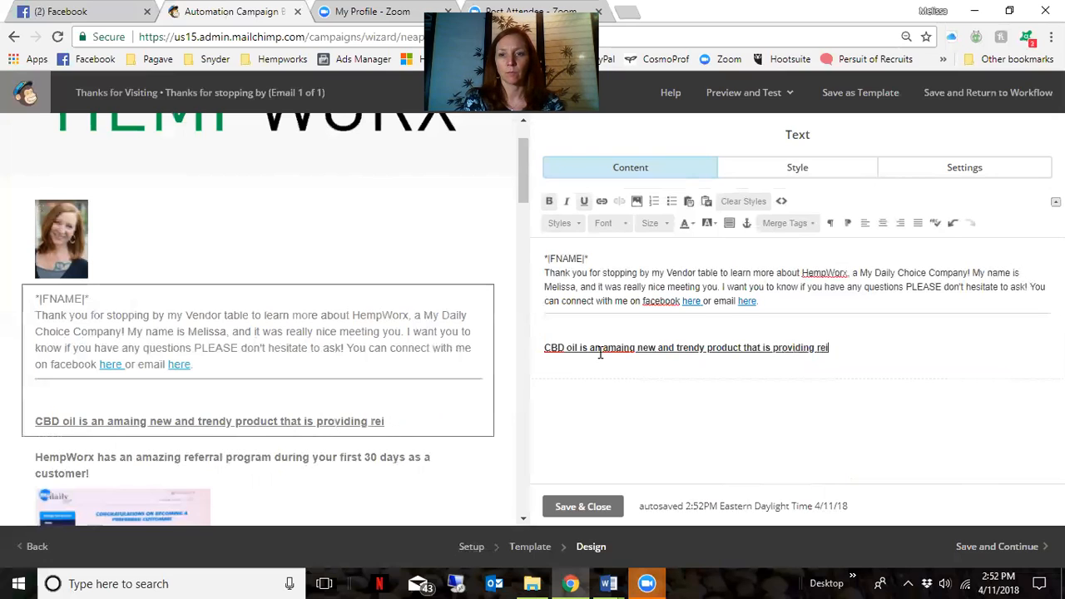
pyautogui.write('lieft ')
pyautogui.write('or pe')
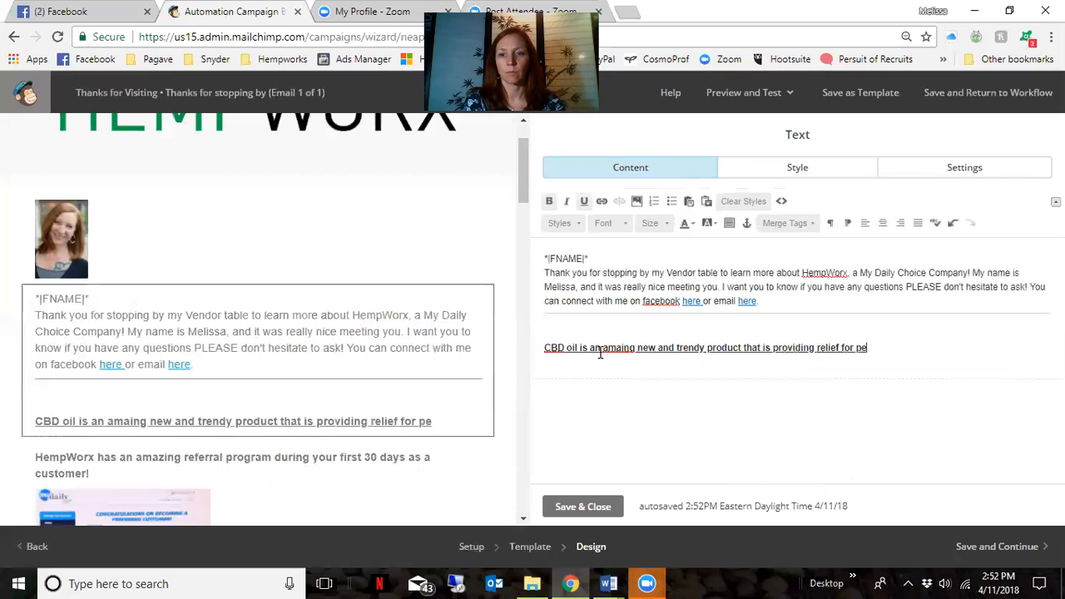
pyautogui.write('ople around')
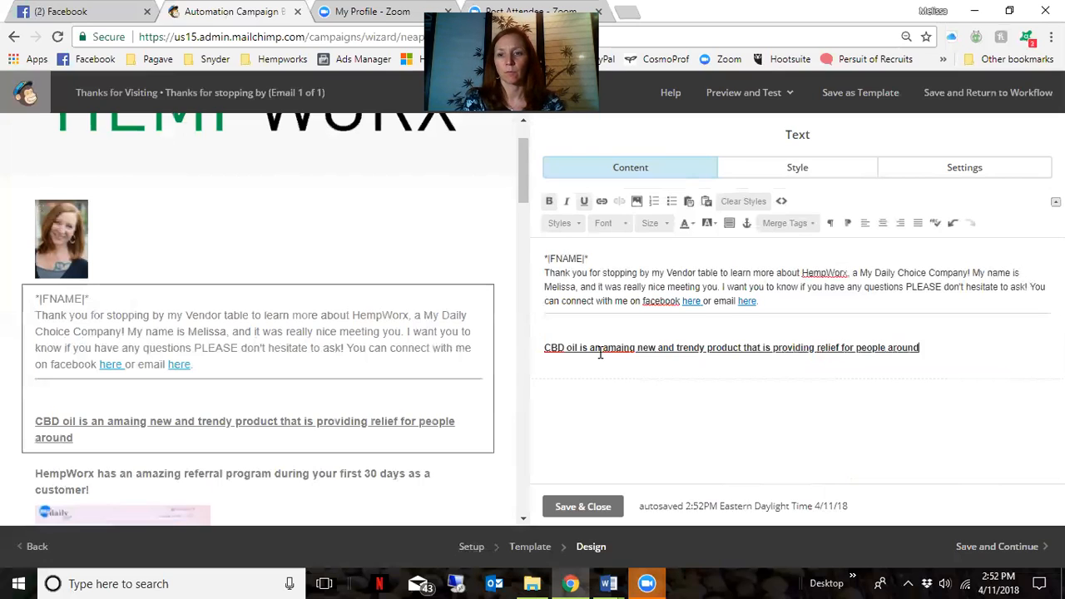
pyautogui.write(' the worl')
pyautogui.press('BackSpace')
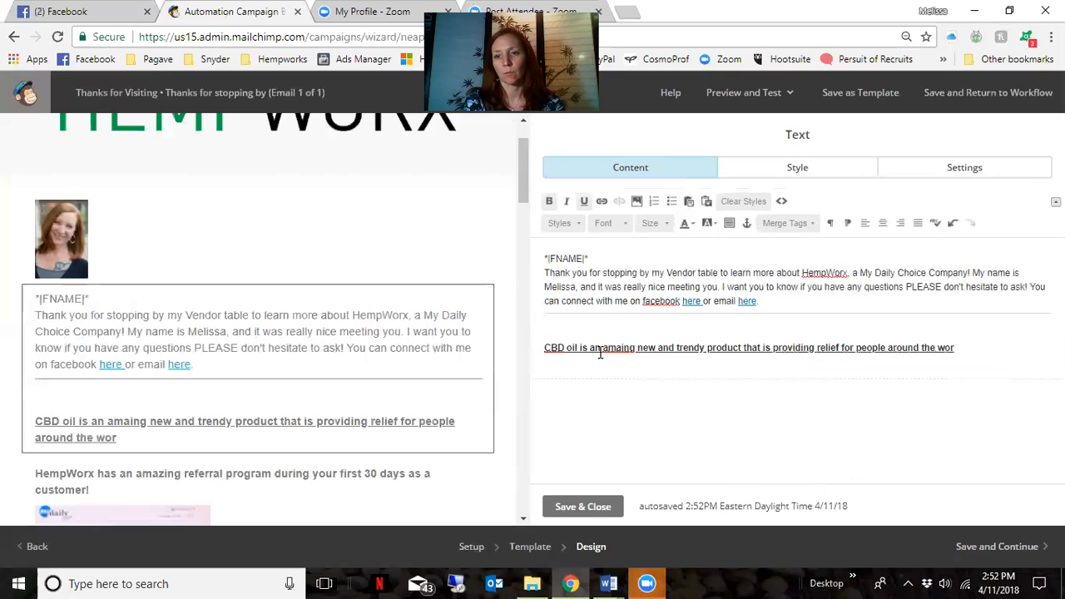
pyautogui.write('ld with an an')
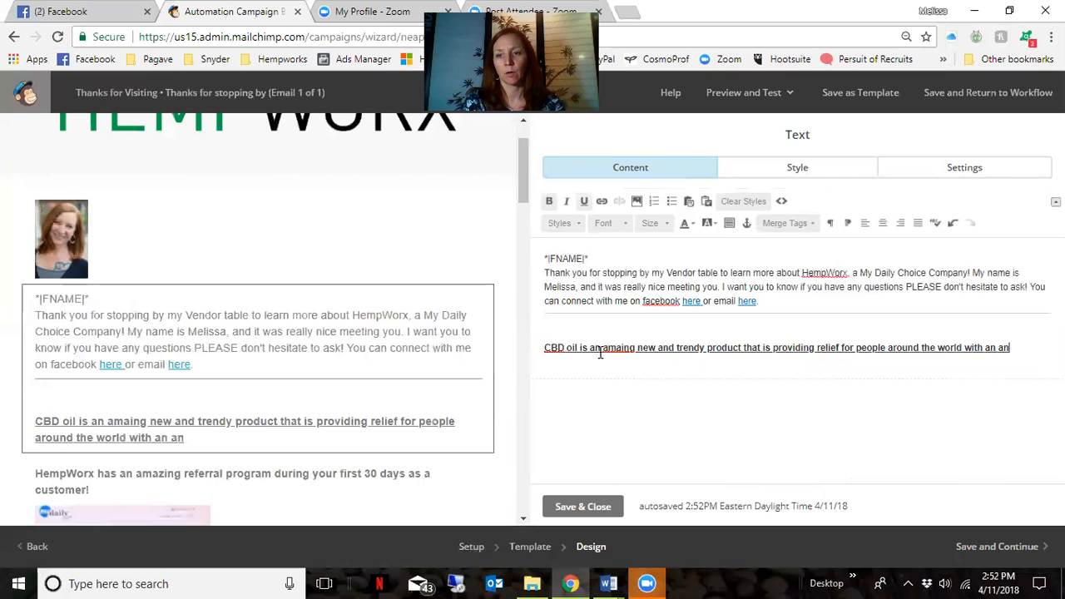
pyautogui.press('BackSpace')
# Add the all-natural, USA-made, organic, certified authentic details and the 30 day money back guarantee
pyautogui.write('ll natu')
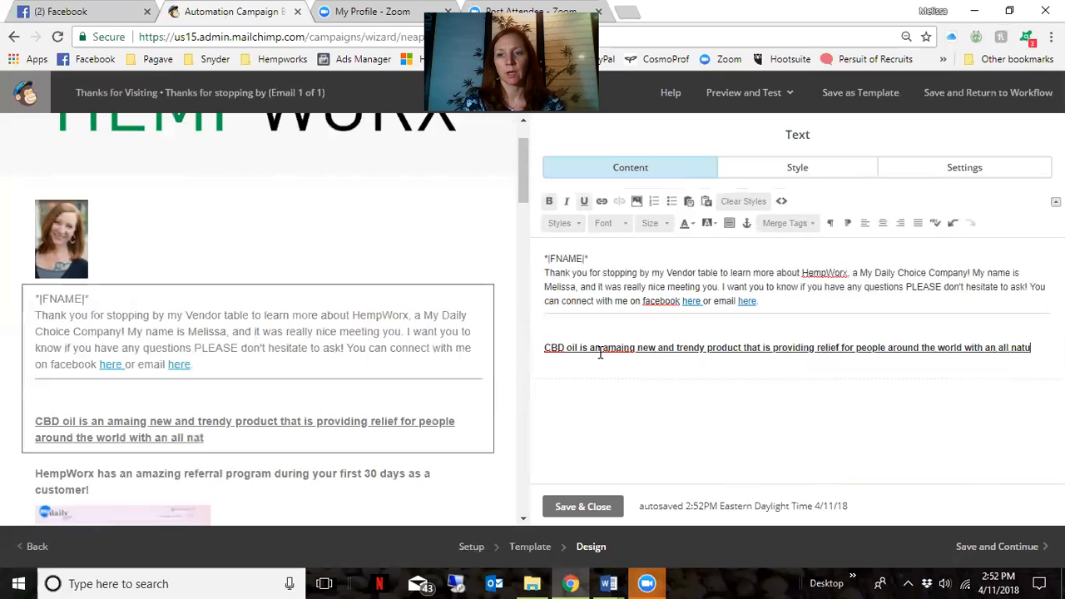
pyautogui.write('ral')
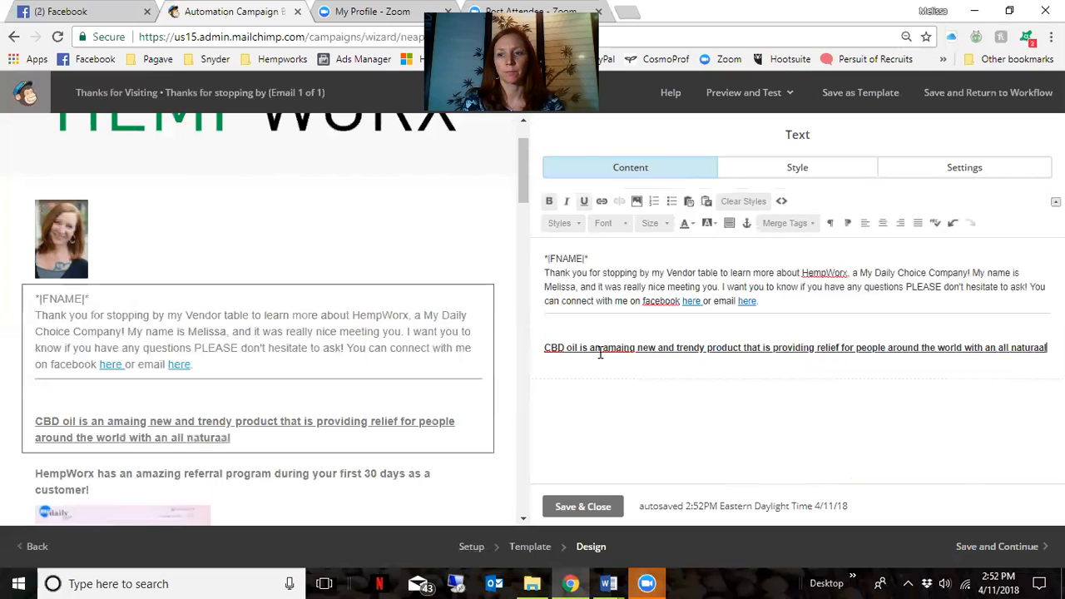
pyautogui.write(' proudct')
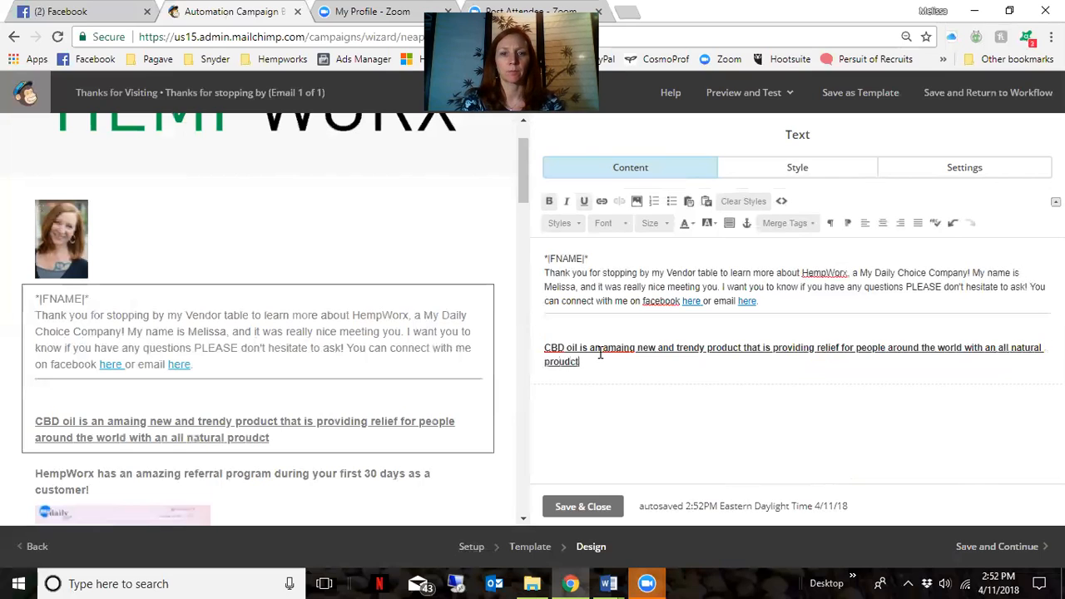
pyautogui.write('.  It is made in the USA, is organ')
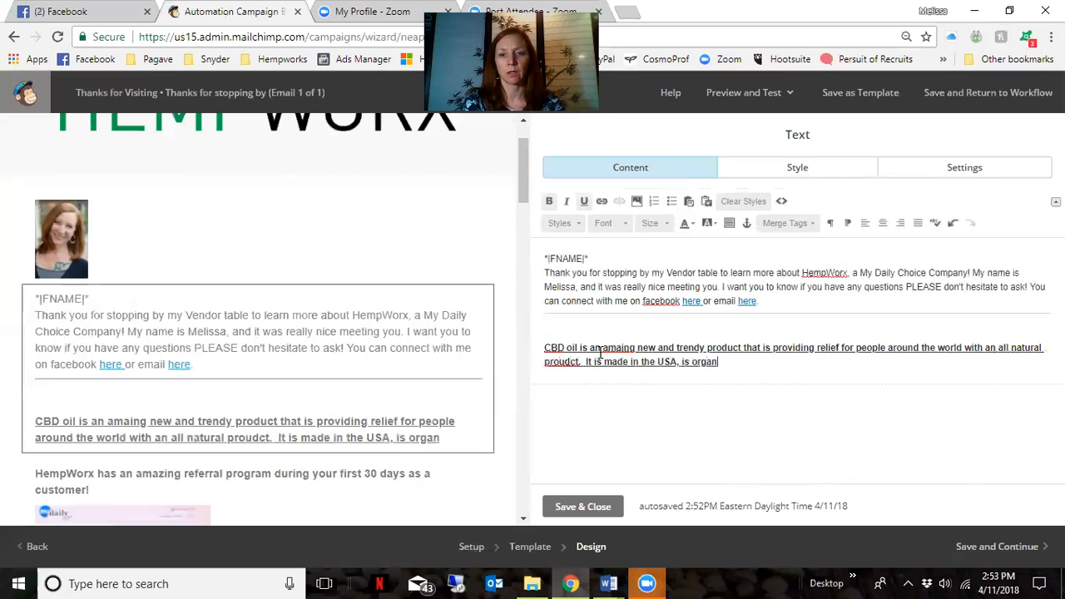
pyautogui.write('ic, non')
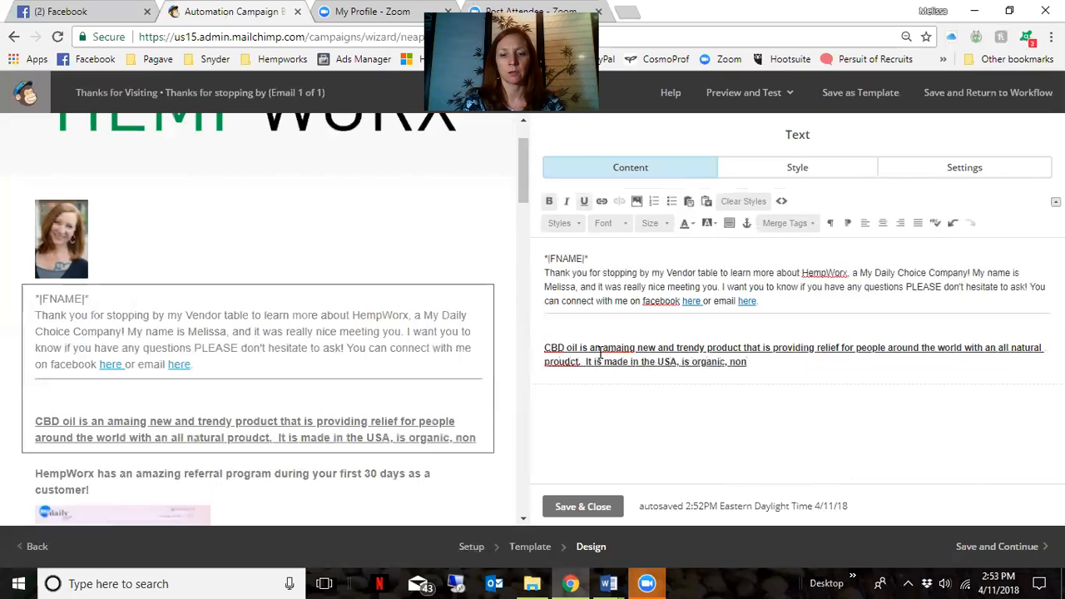
pyautogui.write('-gmo.')
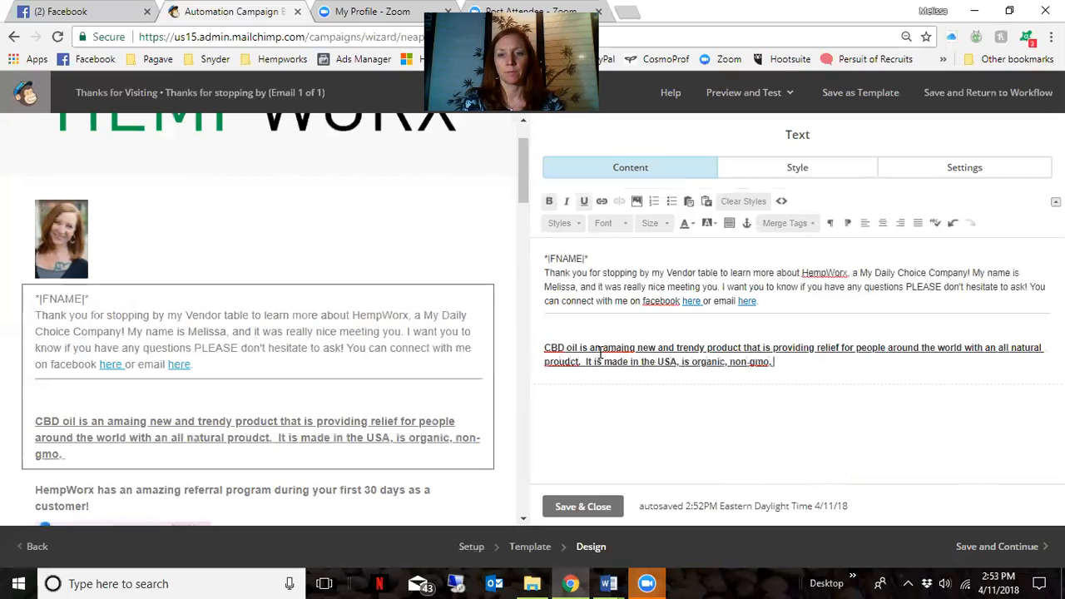
pyautogui.press('BackSpace')
pyautogui.write(', cerifitied authenn')
pyautogui.press('BackSpace')
pyautogui.write('tic')
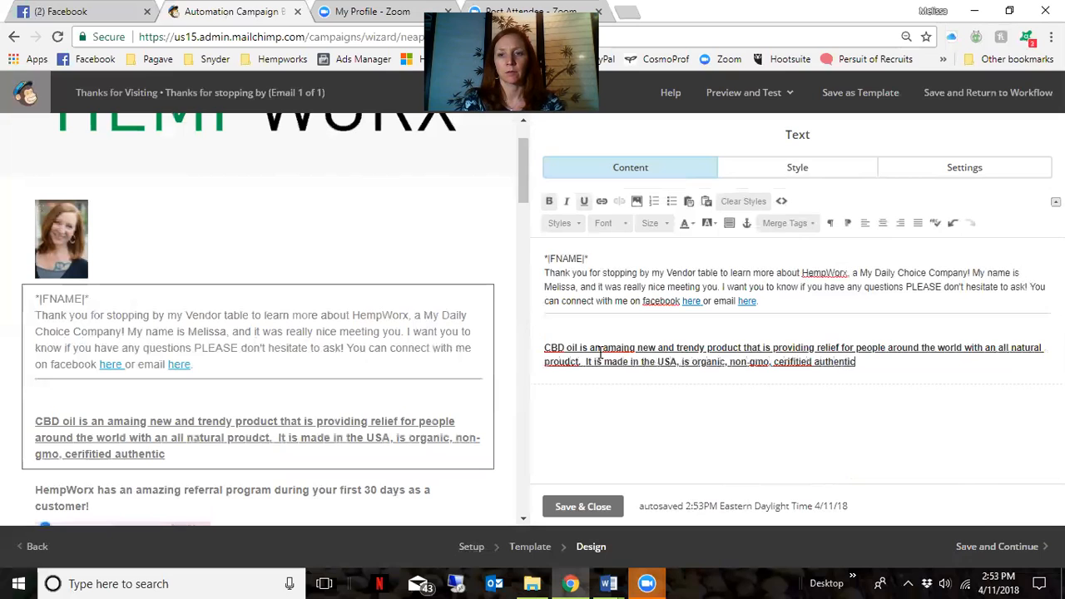
pyautogui.write(' and every')
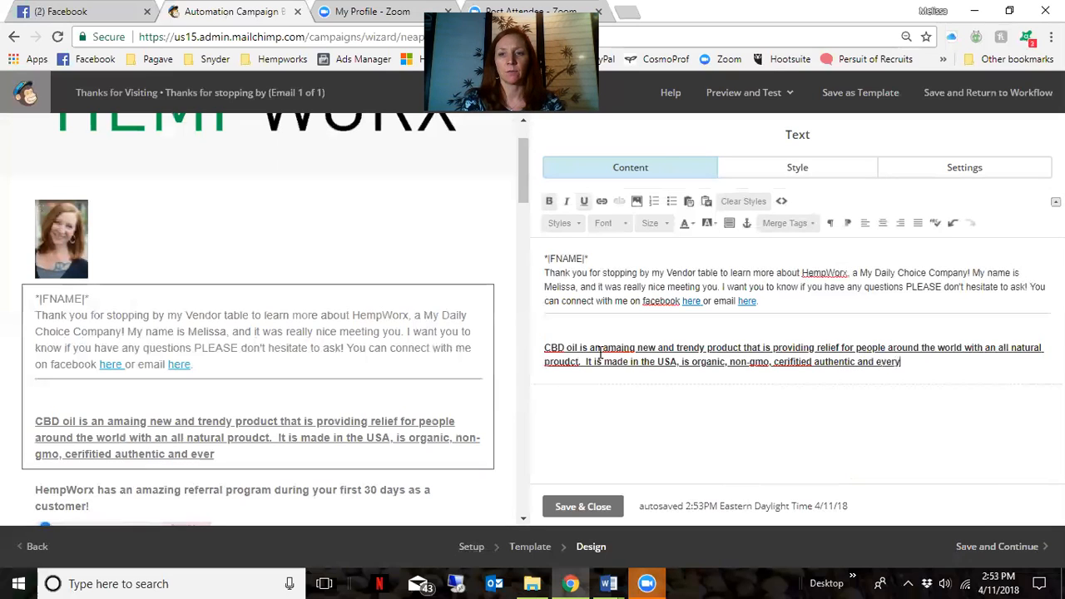
pyautogui.write(' bottle com')
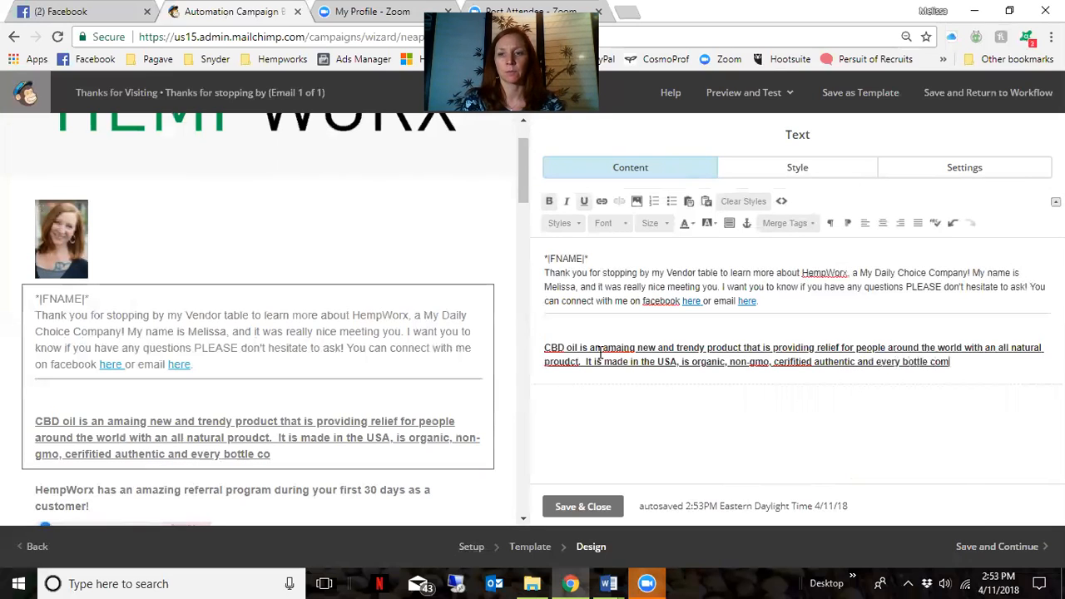
pyautogui.write('es with a 30 d')
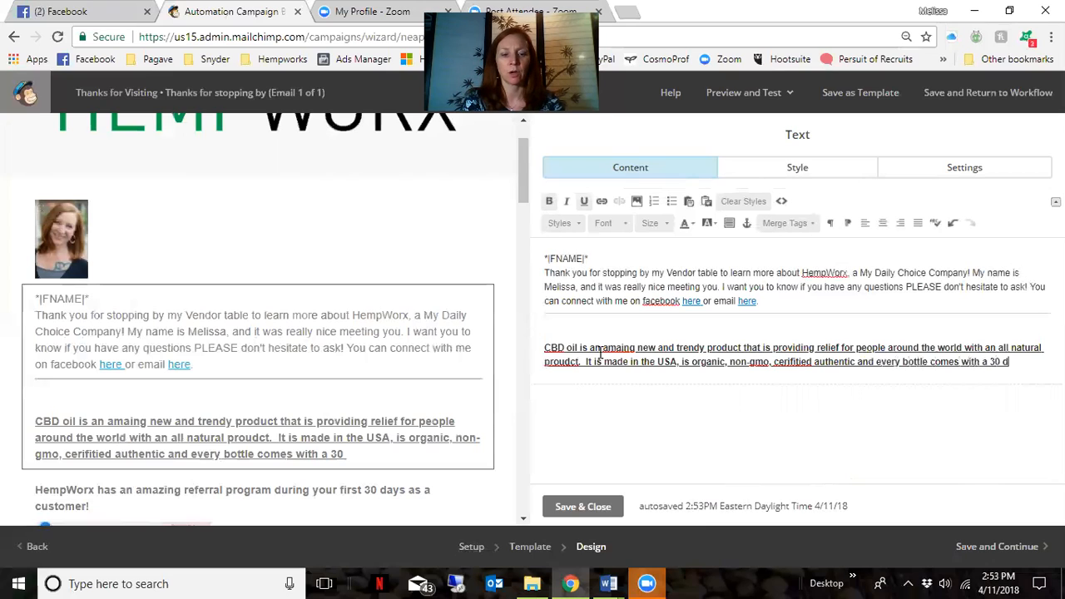
pyautogui.write('ay money back ')
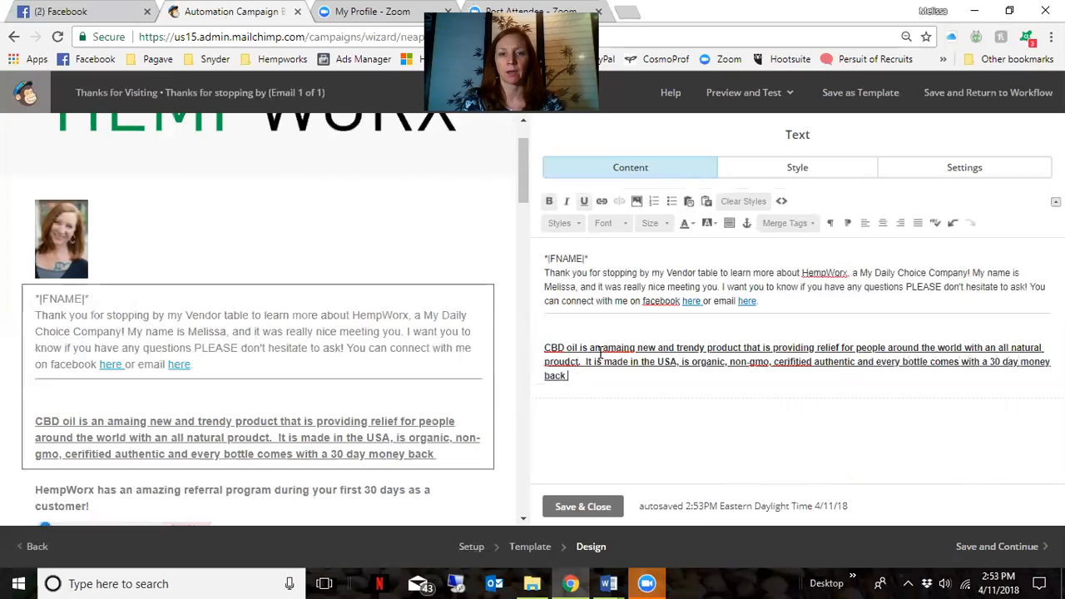
pyautogui.write('guarante')
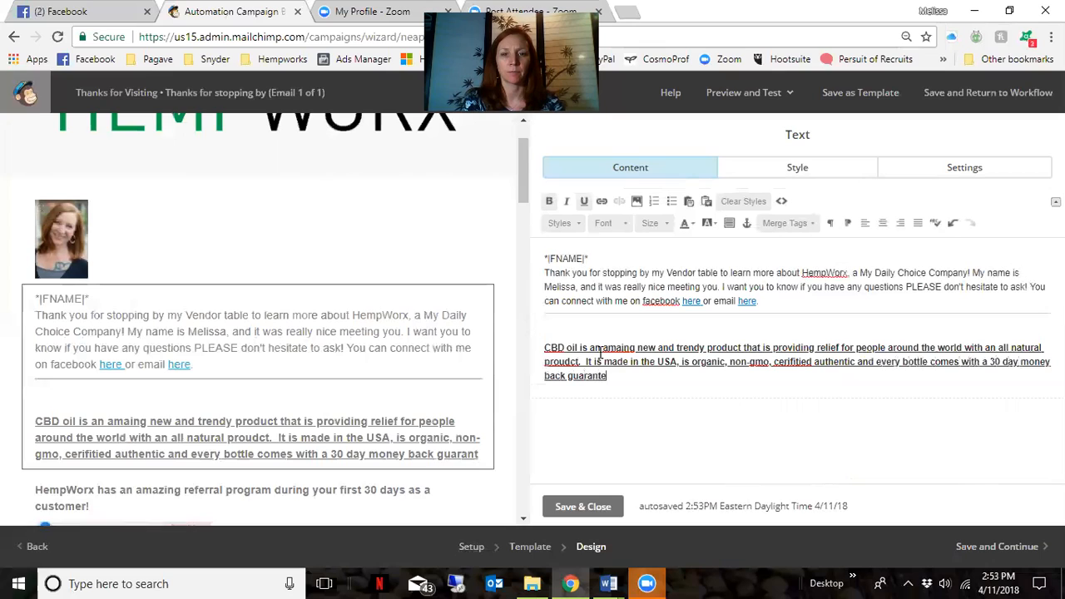
pyautogui.write('e.  You have ')
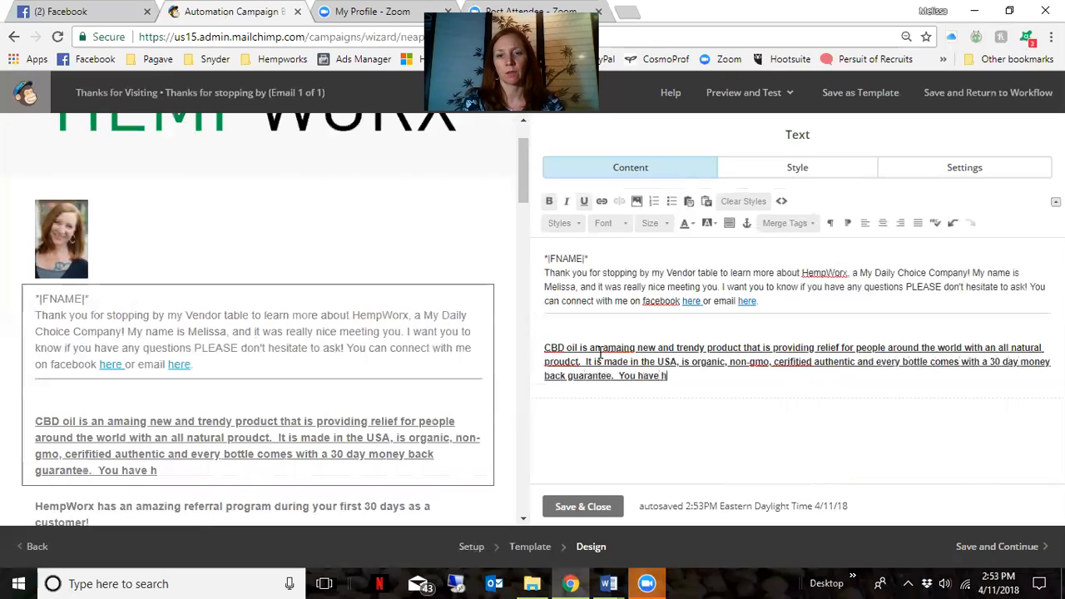
pyautogui.write('nothing to lise')
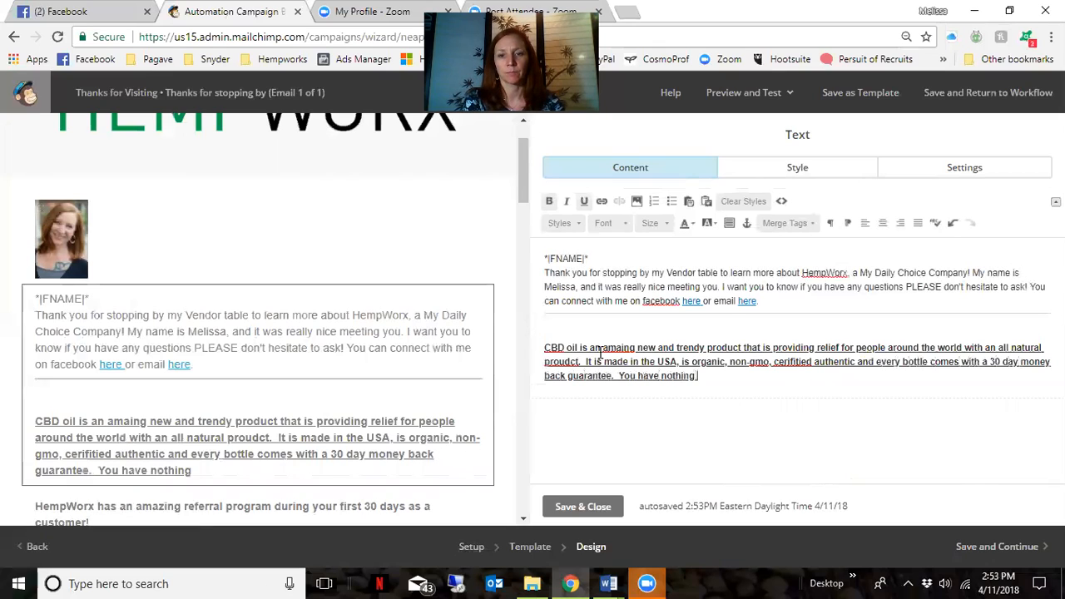
pyautogui.press('BackSpace')
pyautogui.write('ose.')
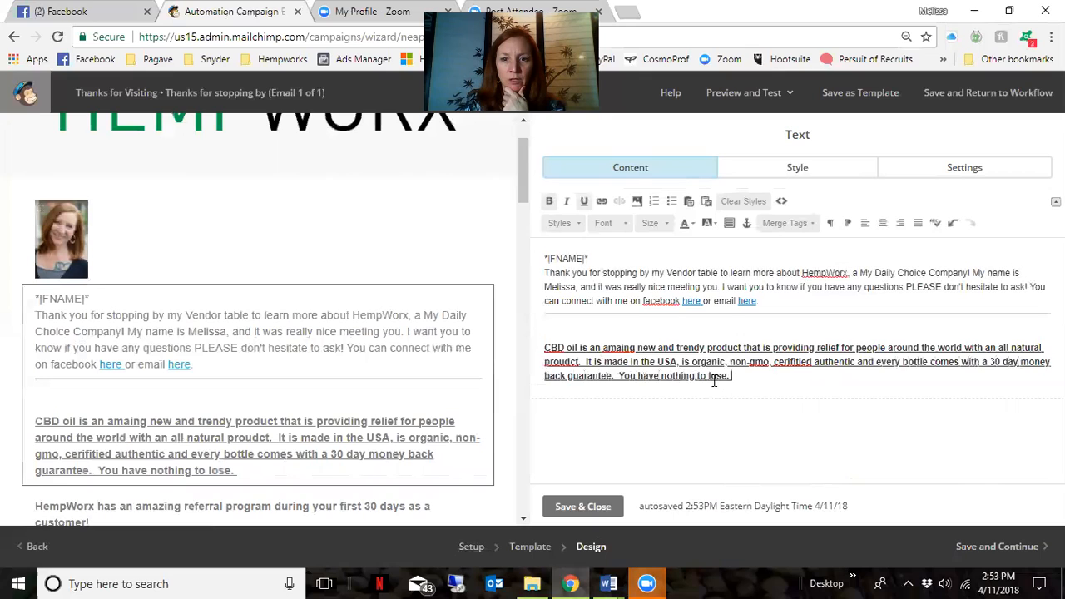
# Remove the underline and bold from the CBD paragraph, then review the full email
pyautogui.moveTo(714, 380); pyautogui.dragTo(516, 349)
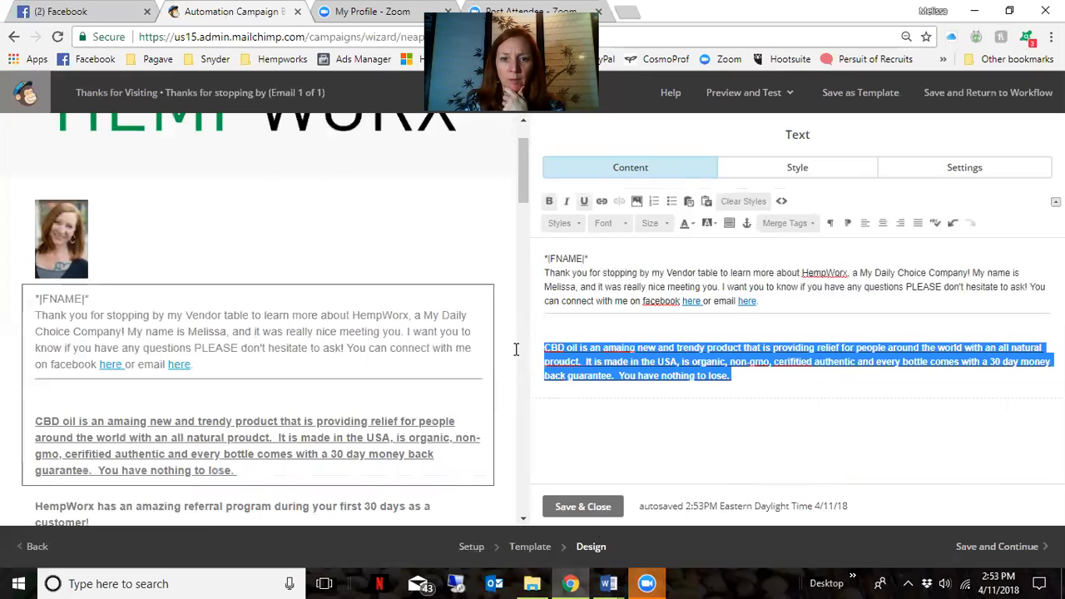
pyautogui.click(582, 202)
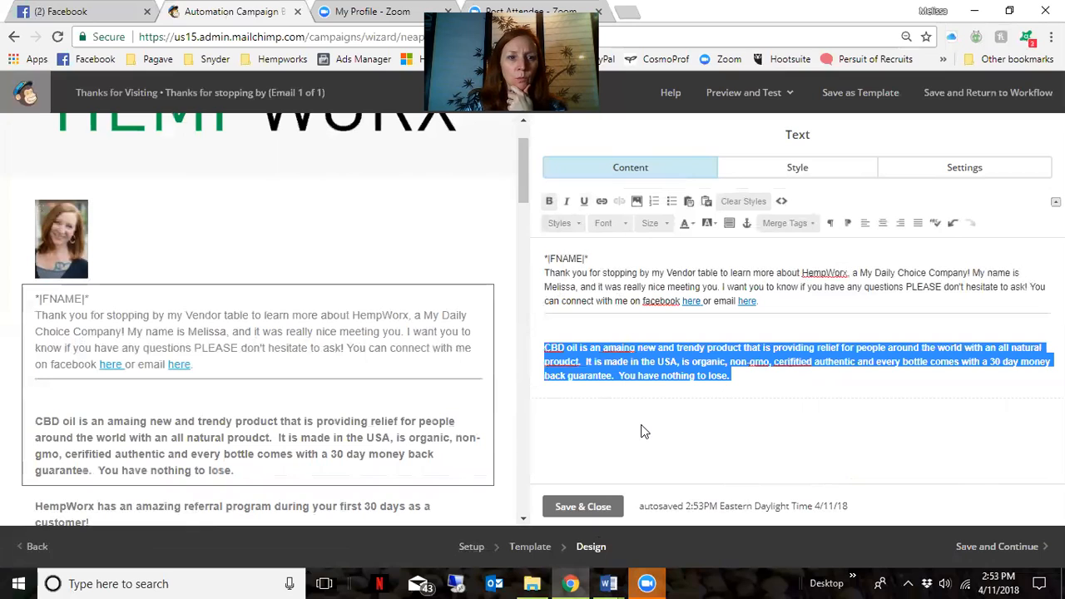
pyautogui.click(549, 201)
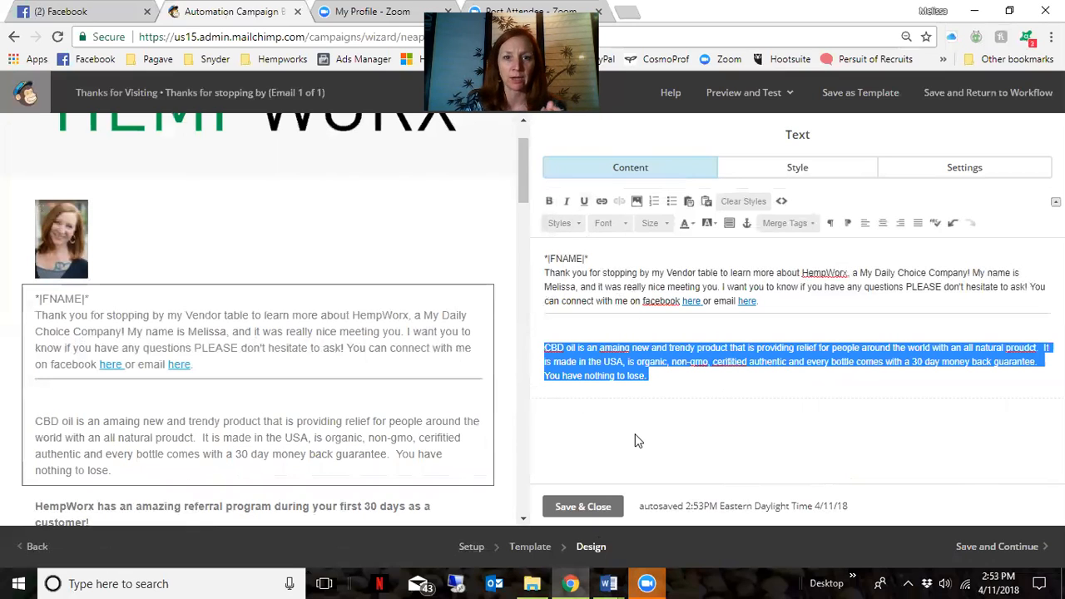
pyautogui.click(638, 441)
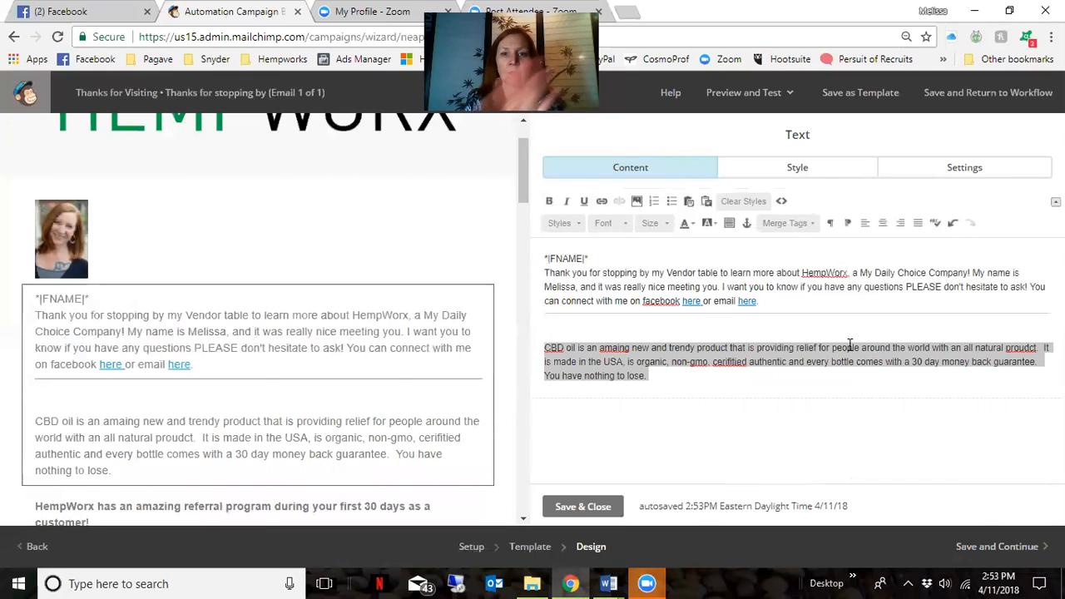
pyautogui.click(722, 388)
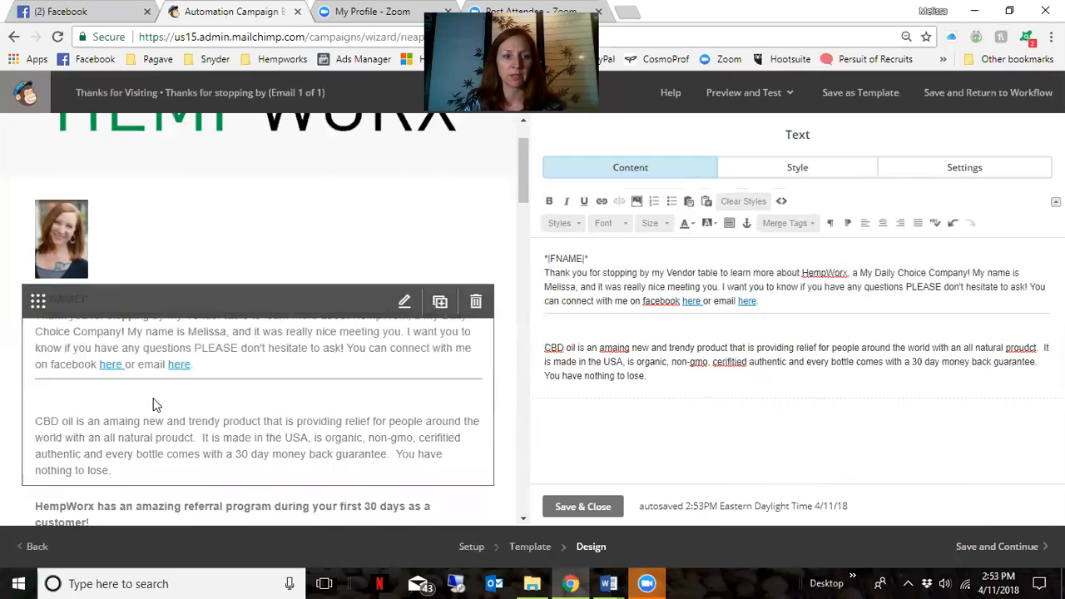
pyautogui.scroll(-2, 182, 416)
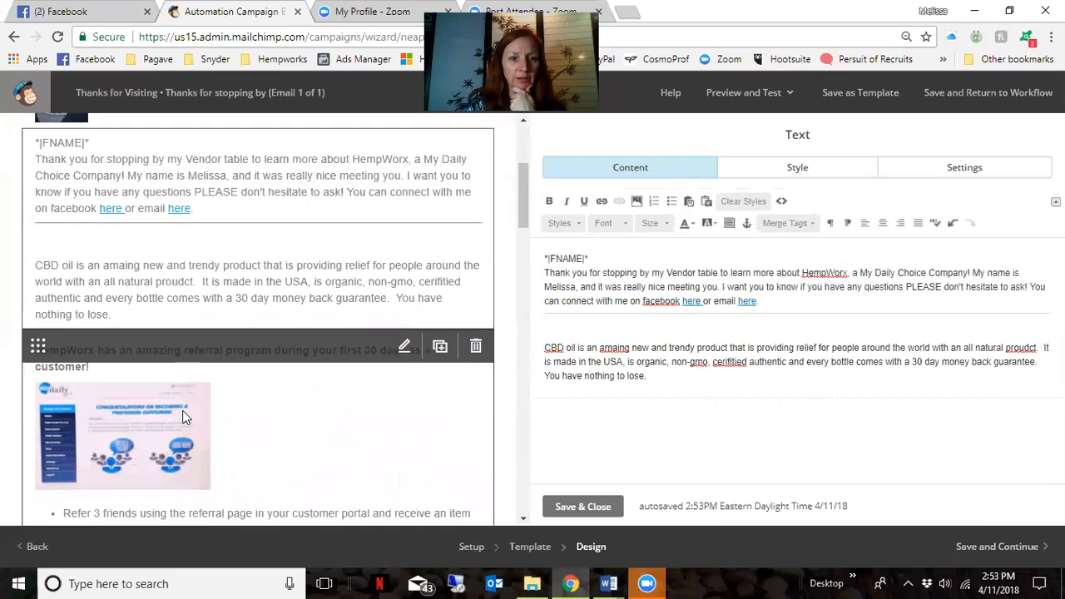
pyautogui.scroll(-1, 183, 416)
pyautogui.scroll(-1, 185, 417)
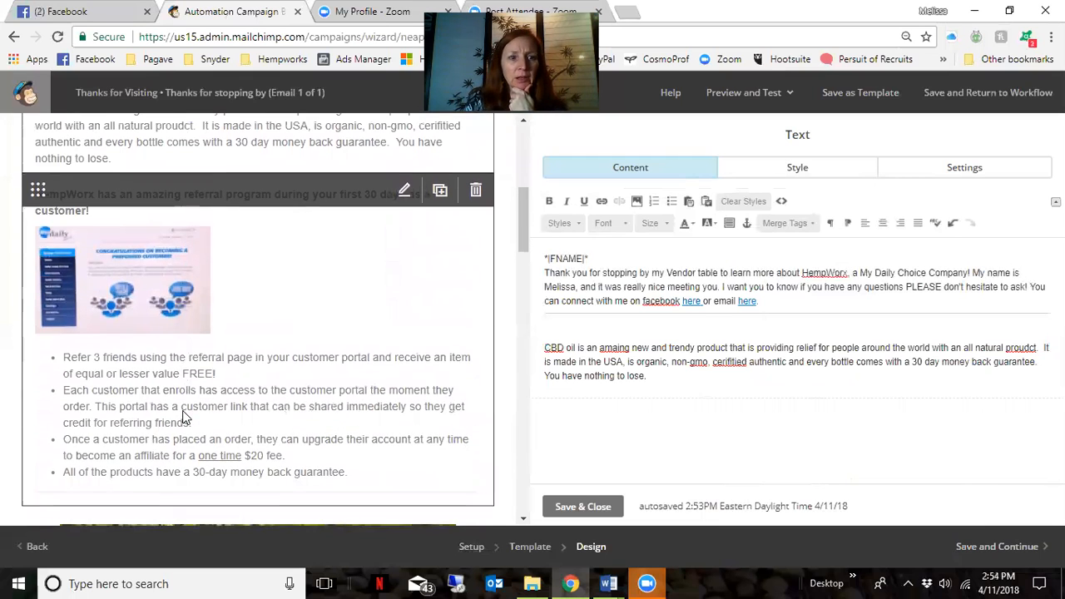
pyautogui.scroll(1, 187, 416)
pyautogui.scroll(-6, 213, 387)
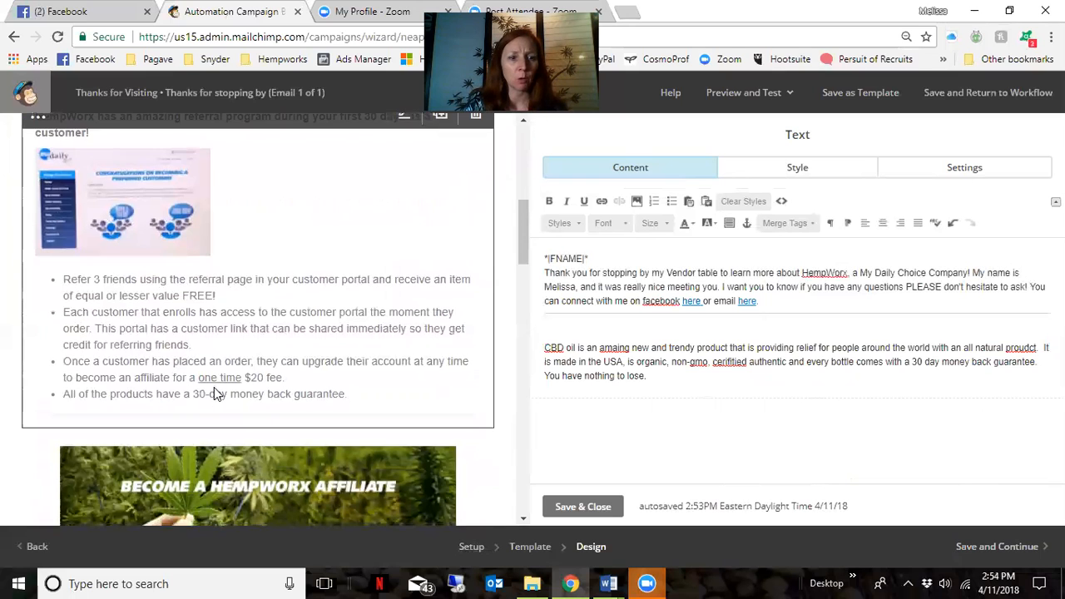
pyautogui.scroll(-6, 214, 387)
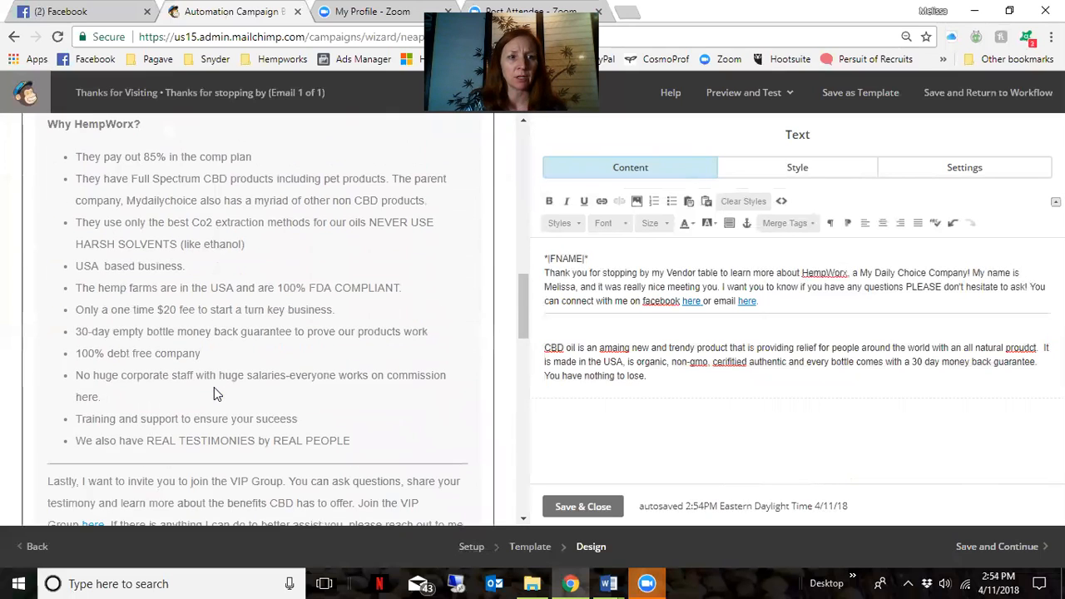
pyautogui.scroll(2, 213, 386)
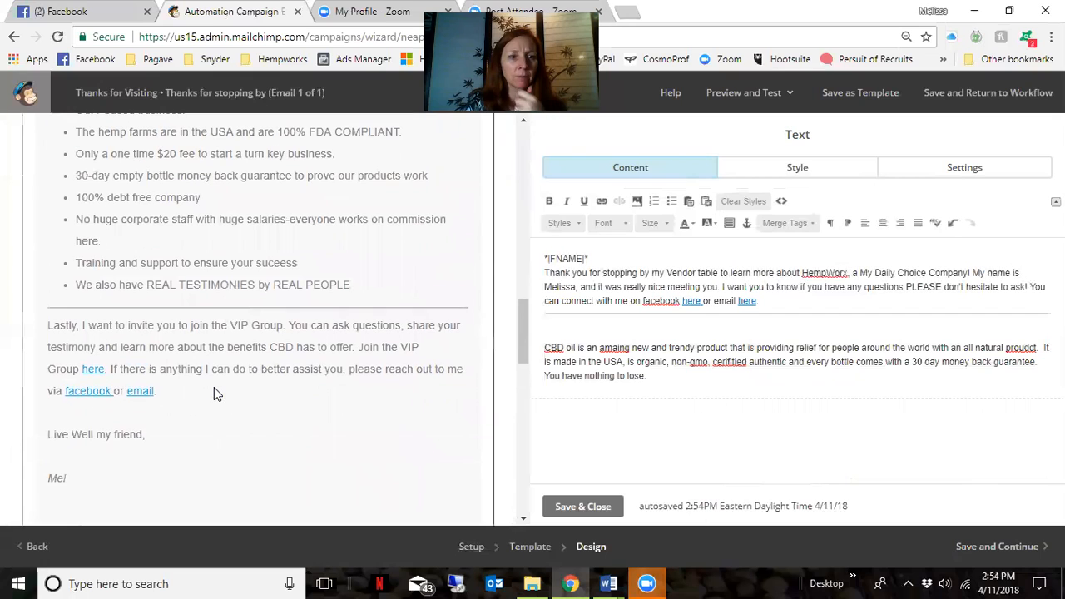
# Replace 'the VIP Group' with 'our Facebook Education group so that you can learn more. Its called CBD 101 with Hempworx.'
pyautogui.click(208, 333)
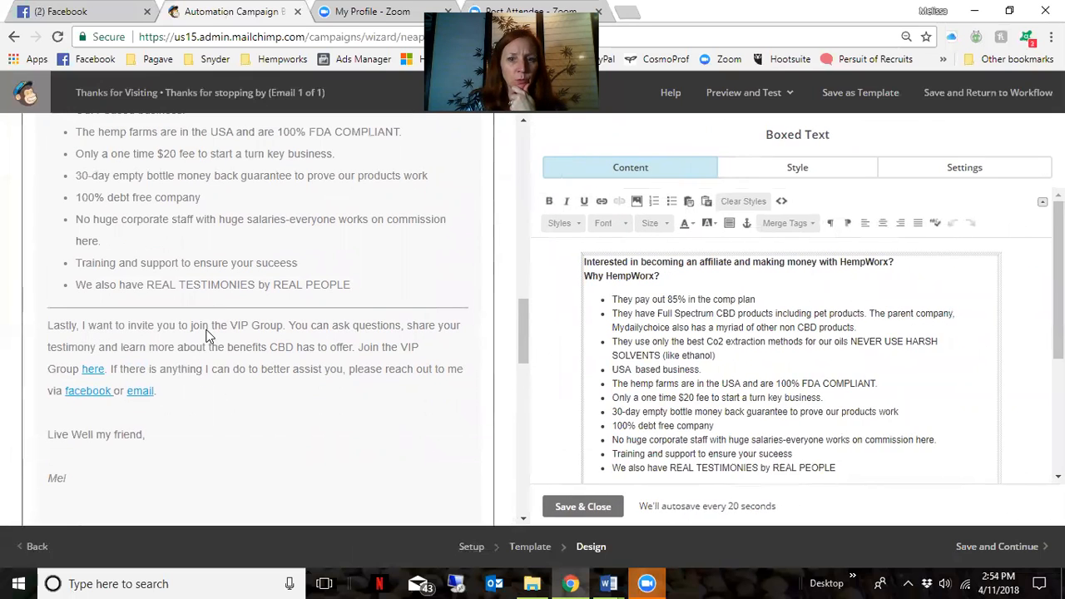
pyautogui.scroll(-3, 887, 377)
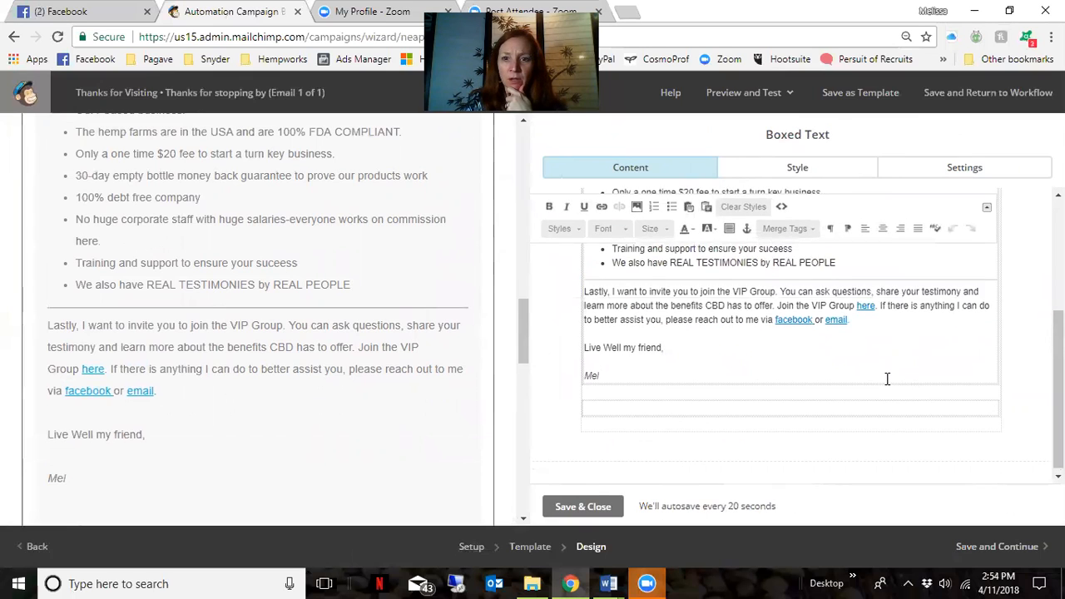
pyautogui.scroll(2, 887, 378)
pyautogui.scroll(-1, 723, 432)
pyautogui.moveTo(718, 366); pyautogui.dragTo(775, 366)
pyautogui.write('our CB')
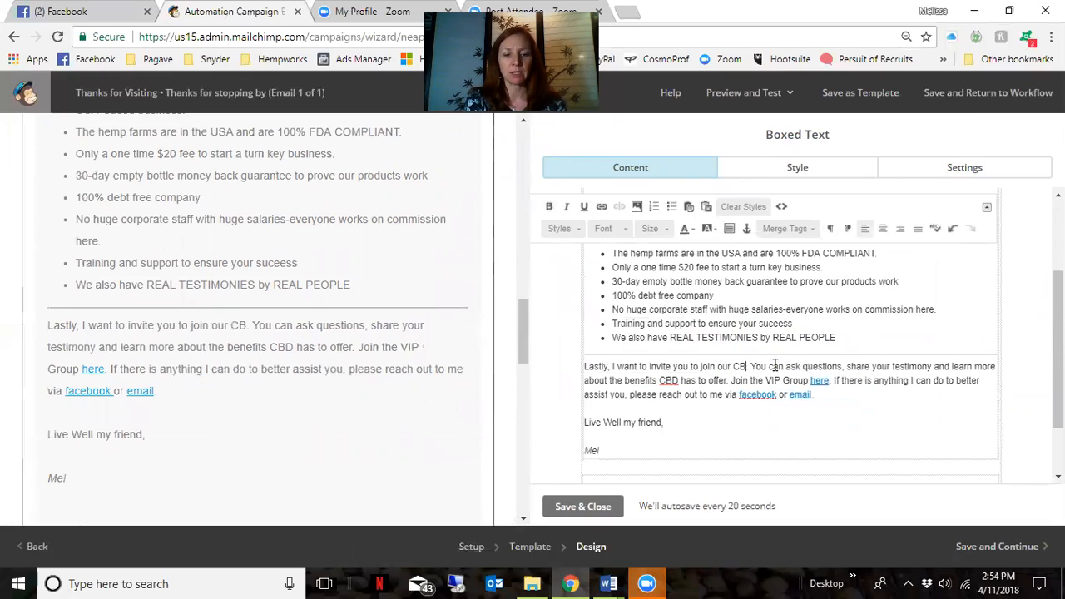
pyautogui.write('D 101 E')
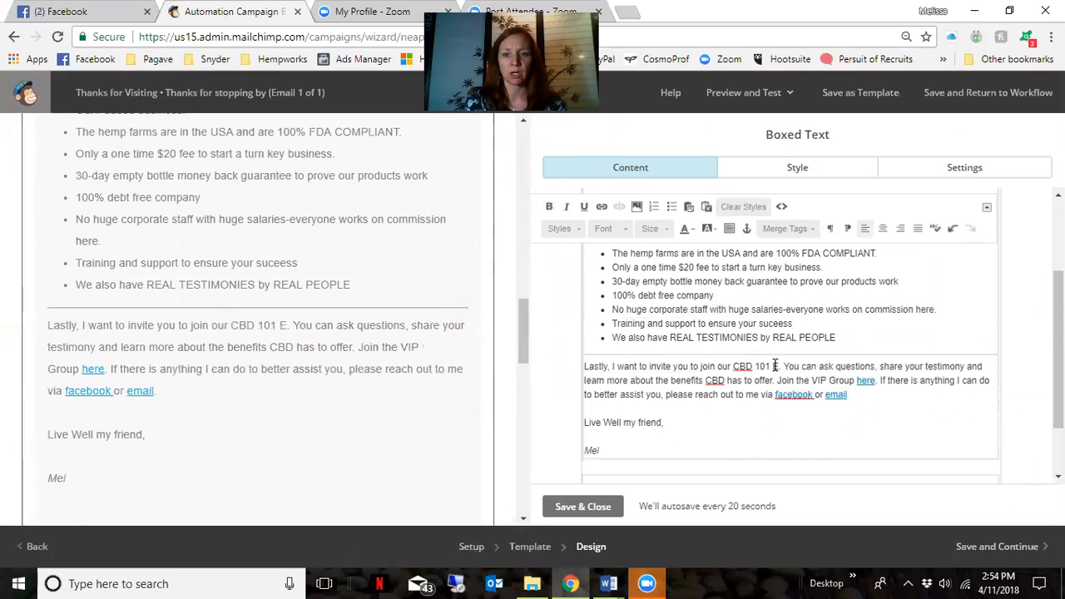
pyautogui.press('BackSpace')
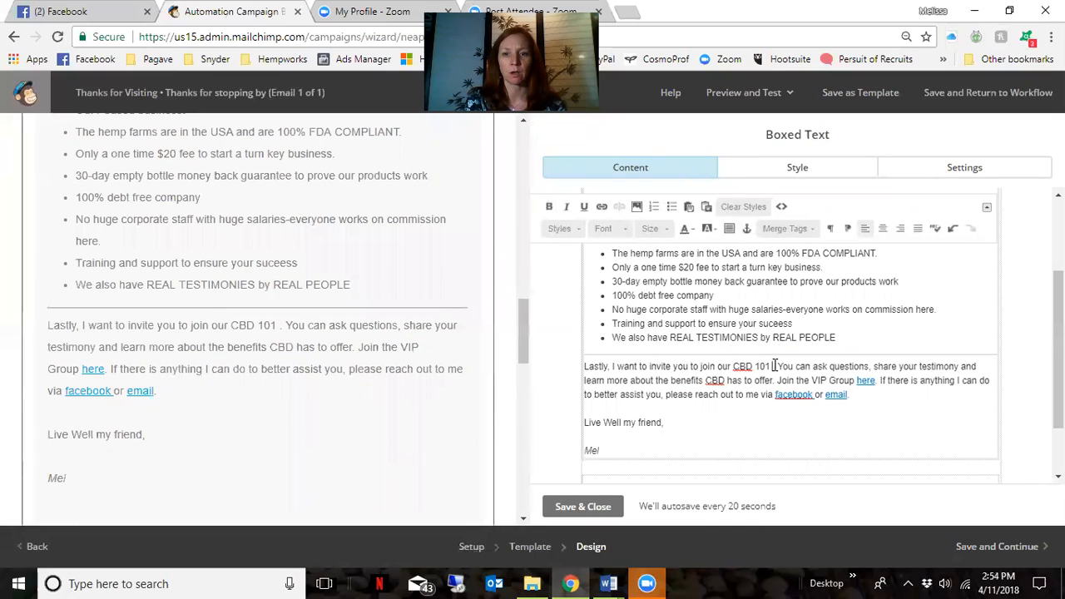
pyautogui.press('BackSpace')
pyautogui.press('BackSpace')
pyautogui.press('BackSpace')
pyautogui.press('BackSpace')
pyautogui.press('BackSpace')
pyautogui.press('BackSpace')
pyautogui.press('BackSpace')
pyautogui.press('BackSpace')
pyautogui.press('BackSpace')
pyautogui.press('BackSpace')
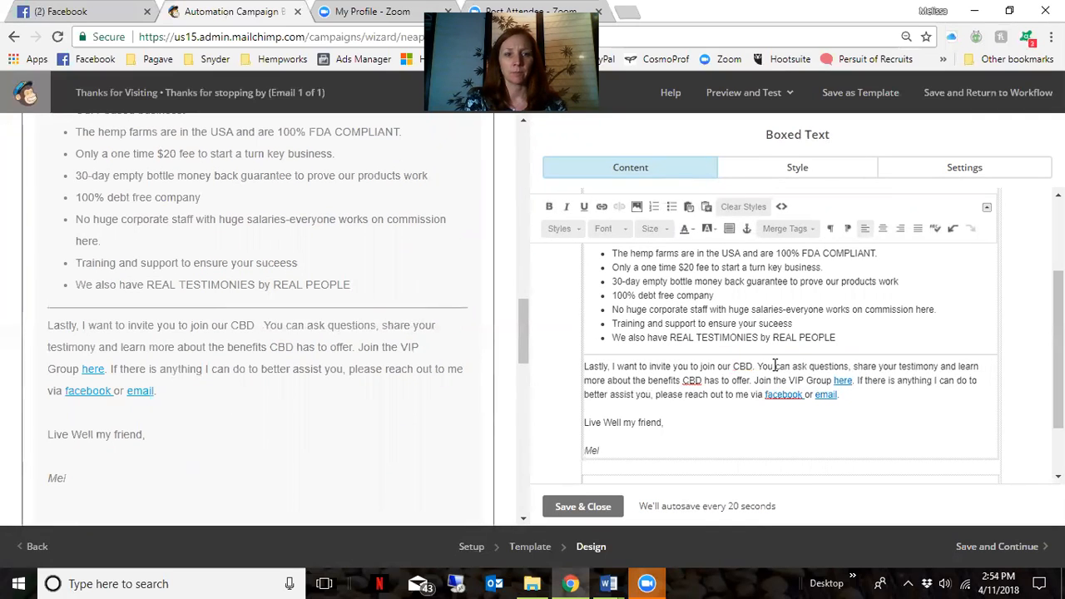
pyautogui.write('E')
pyautogui.press('BackSpace')
pyautogui.press('BackSpace')
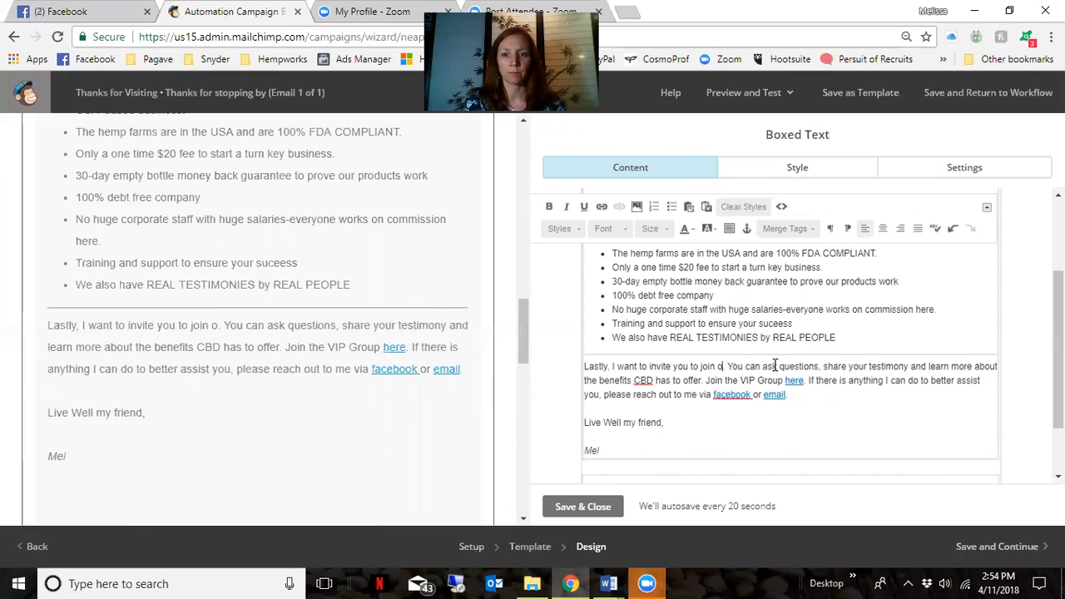
pyautogui.write('ur Faceboo')
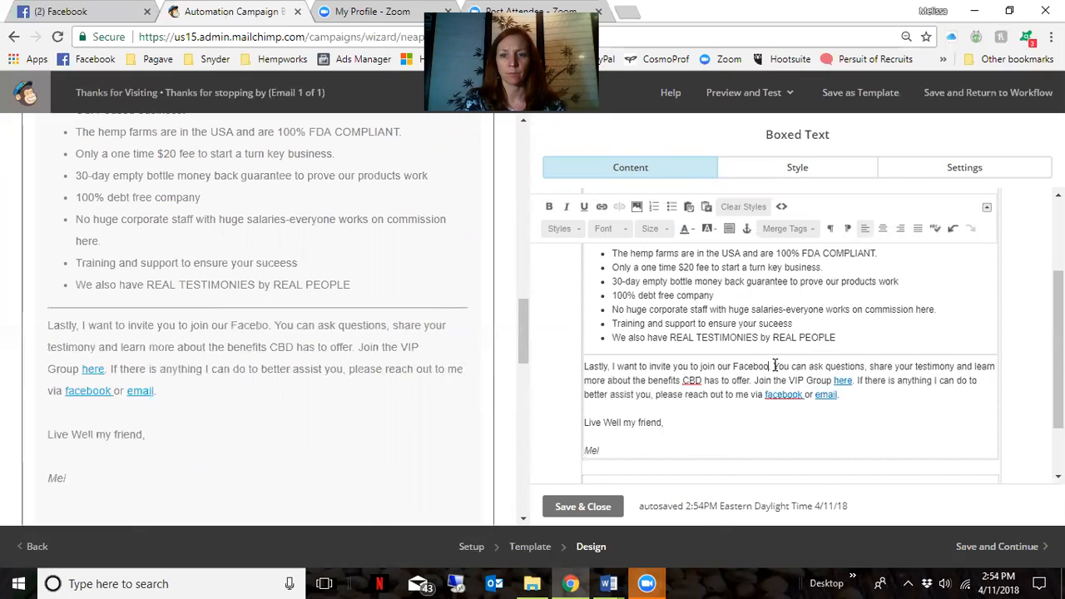
pyautogui.write('k Education gro')
pyautogui.write('up')
pyautogui.write(' so that ')
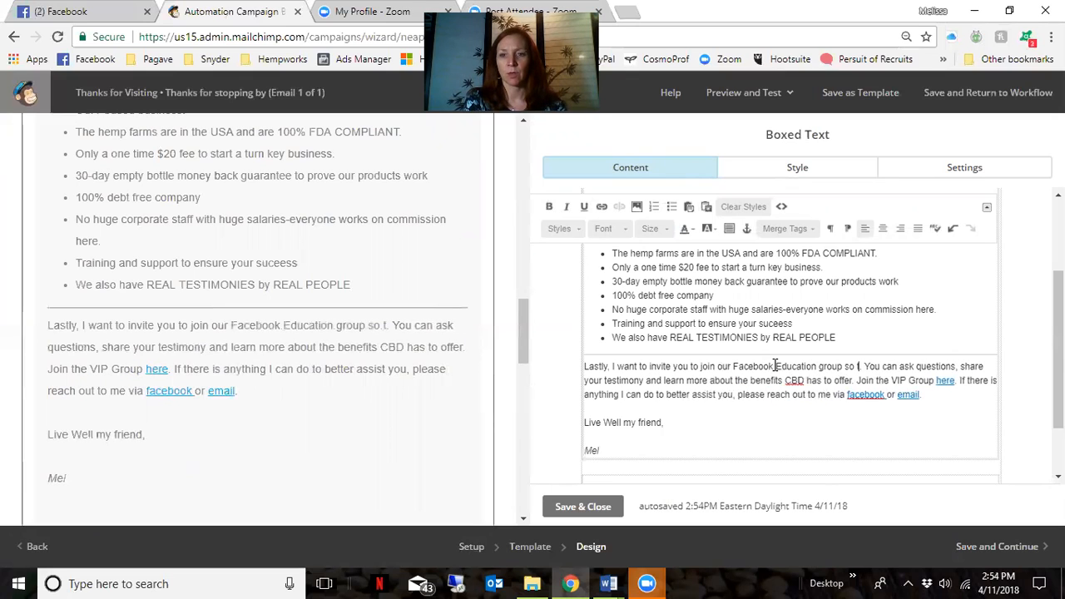
pyautogui.write('you can')
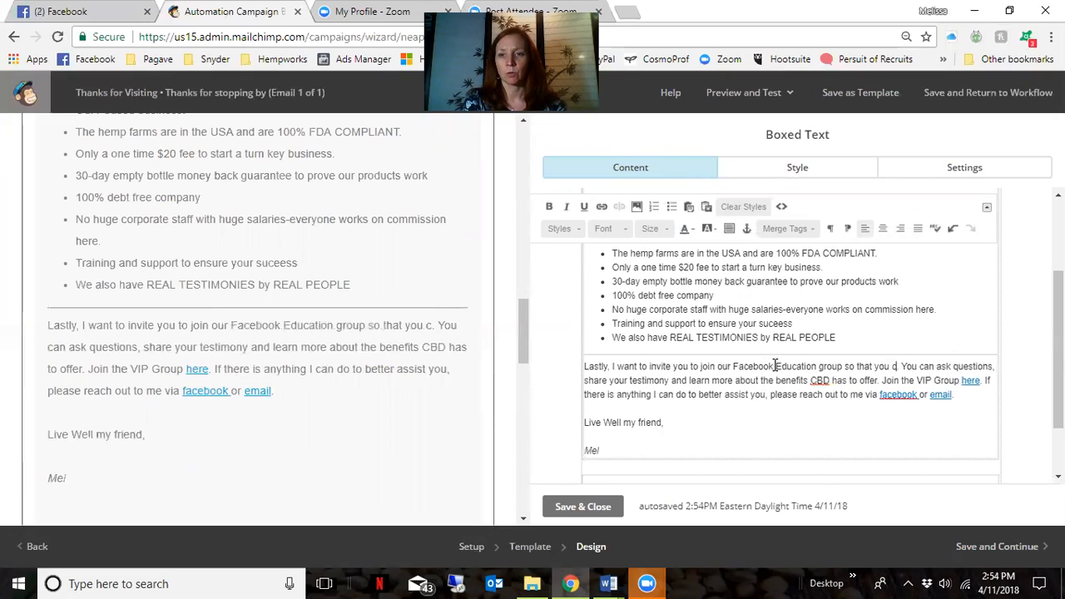
pyautogui.write(' learn more')
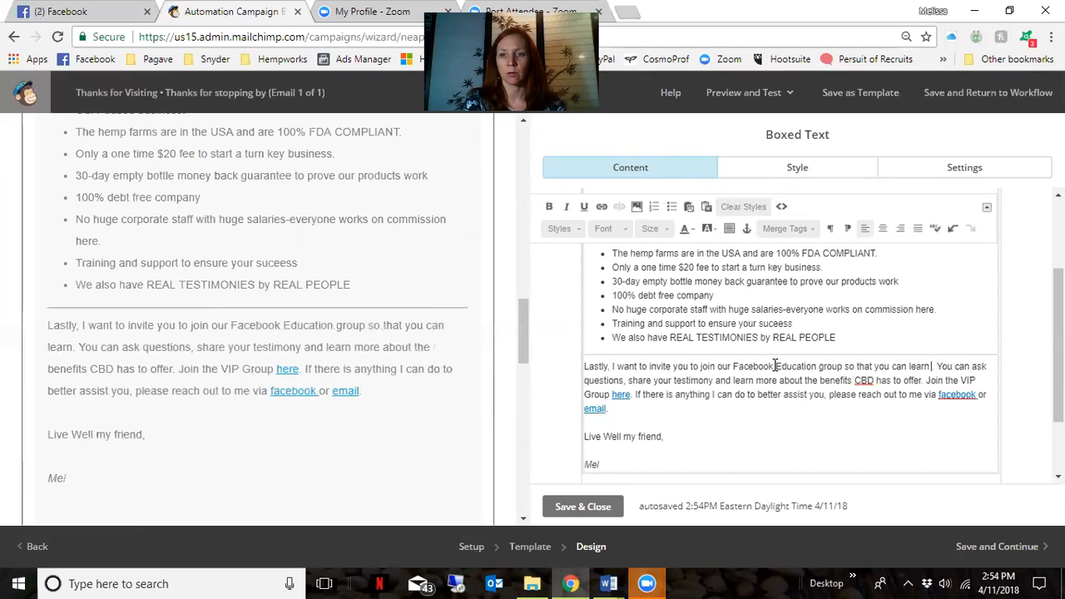
pyautogui.write('.  ')
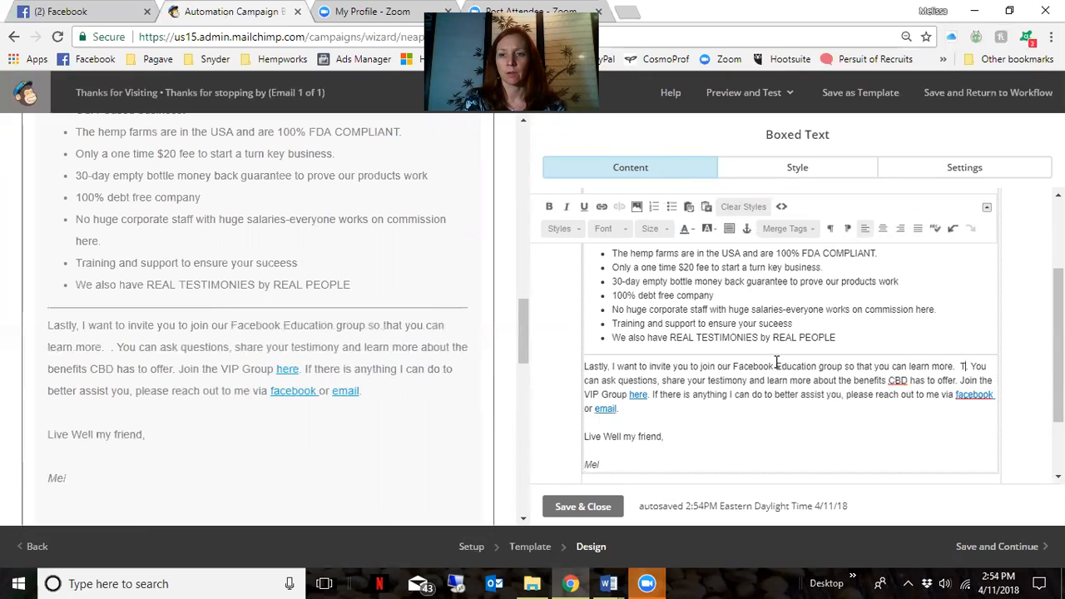
pyautogui.write('Its called CB')
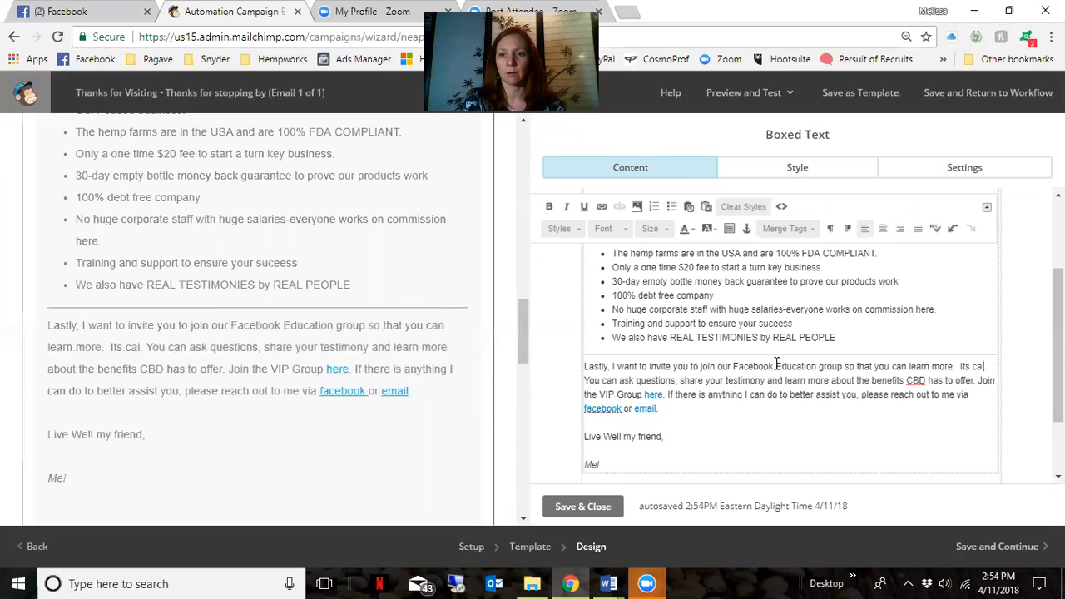
pyautogui.write('D101 with He')
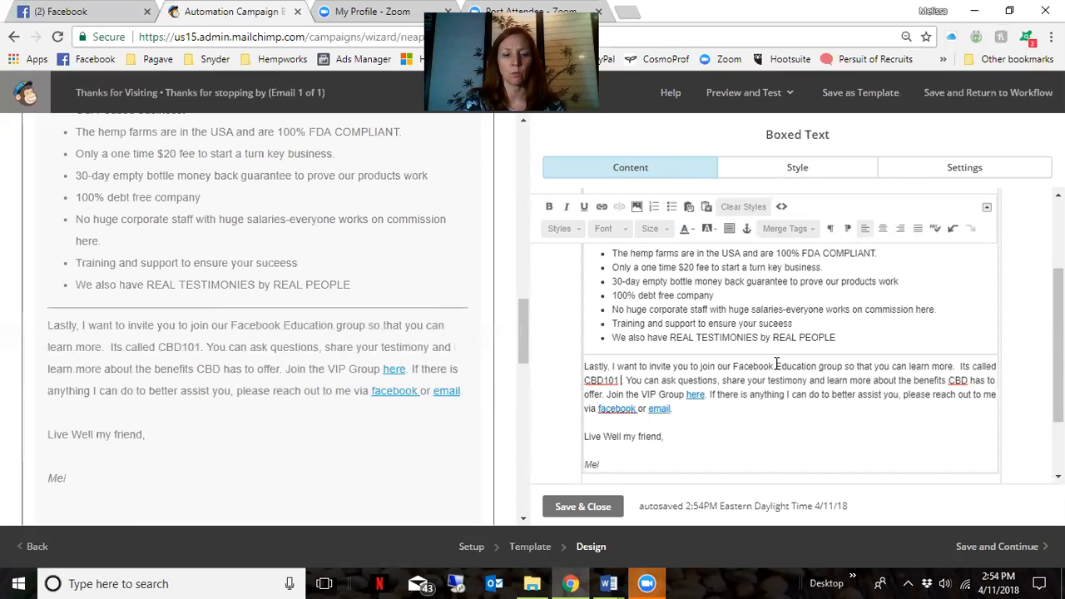
pyautogui.write('mpworx')
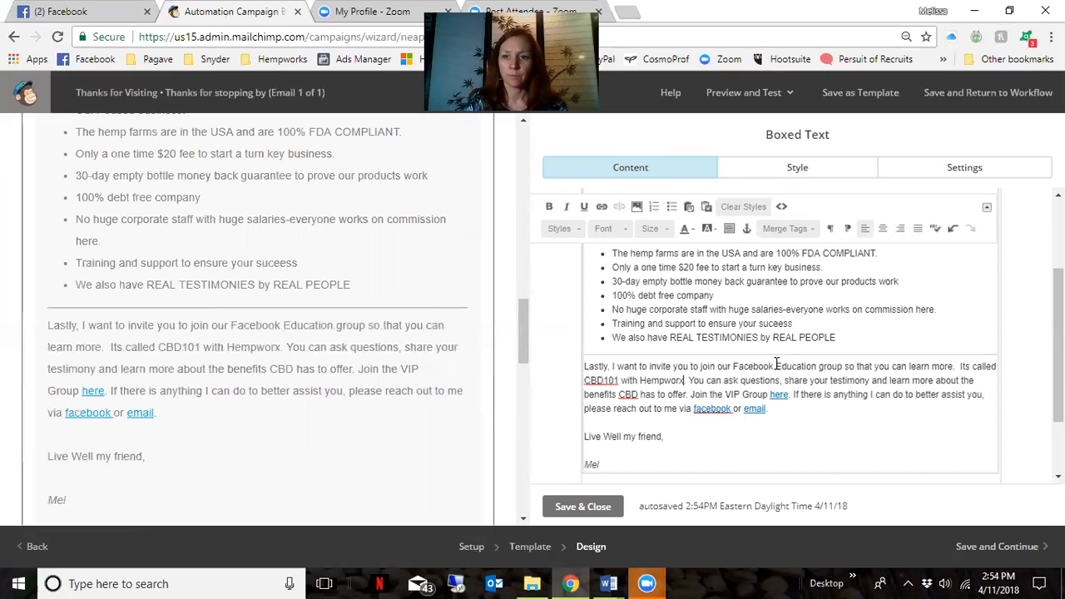
pyautogui.click(602, 380)
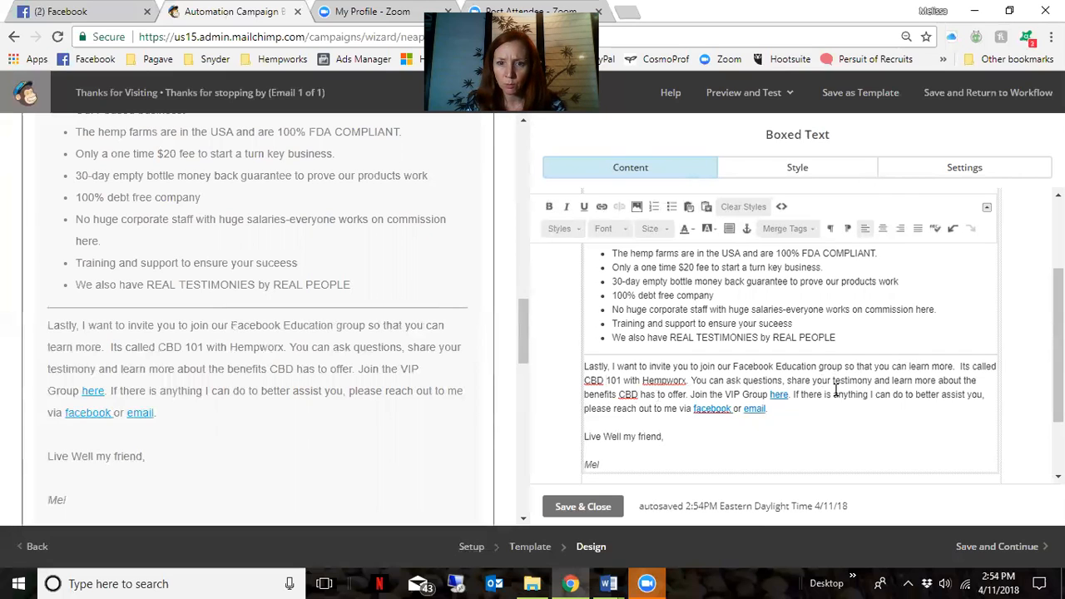
# Delete 'VIP' so the sentence reads 'Join the Group here'
pyautogui.moveTo(725, 394); pyautogui.dragTo(743, 397)
pyautogui.press('BackSpace')
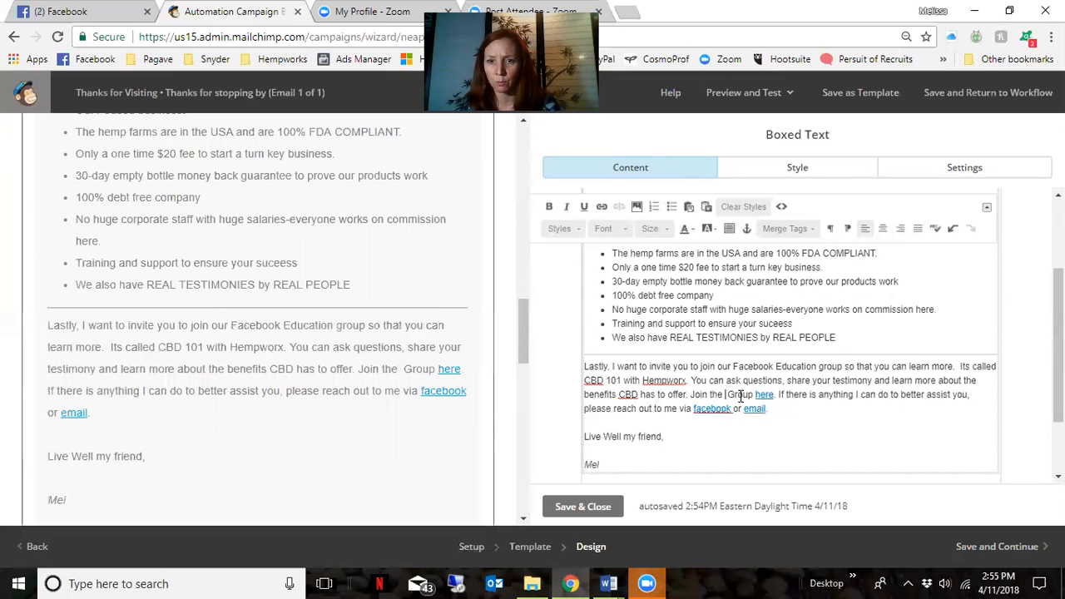
pyautogui.press('BackSpace')
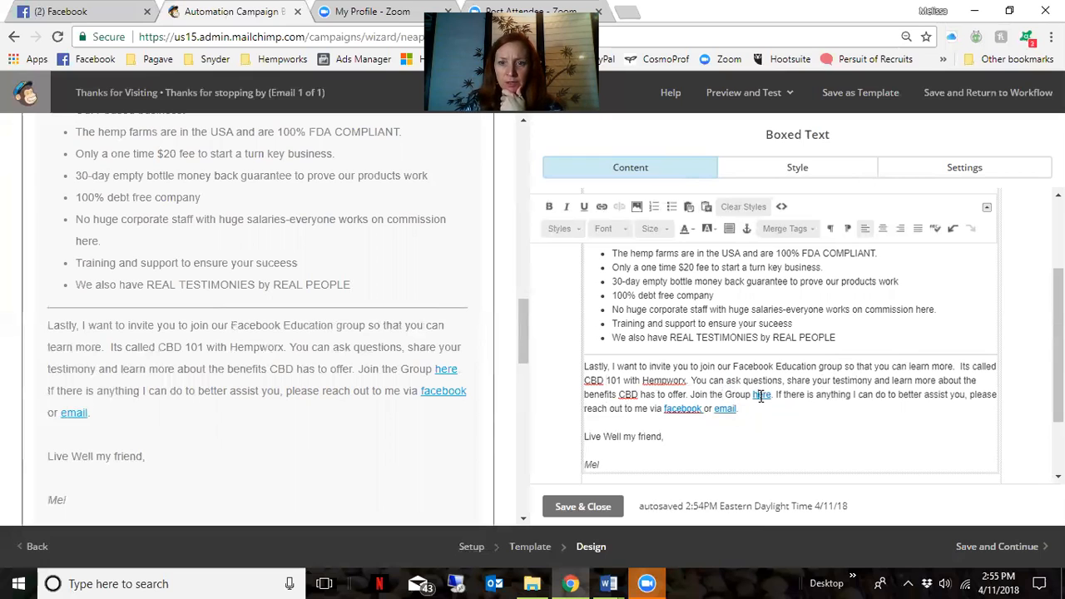
# Clear the old address from the 'here' link, then go to Facebook
pyautogui.doubleClick(760, 395)
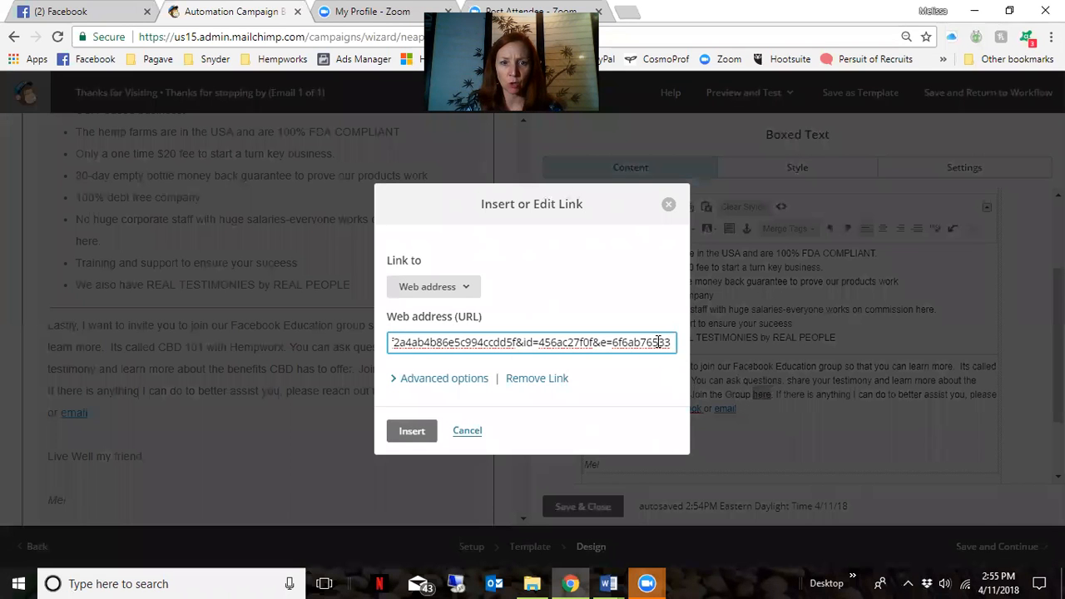
pyautogui.press('Left')
pyautogui.press('Left')
pyautogui.press('Left')
pyautogui.press('Left')
pyautogui.press('Left')
pyautogui.press('Left')
pyautogui.press('Left')
pyautogui.press('Left')
pyautogui.press('Left')
pyautogui.press('Left')
pyautogui.press('Left')
pyautogui.press('Left')
pyautogui.press('Left')
pyautogui.press('Left')
pyautogui.press('Left')
pyautogui.press('Left')
pyautogui.press('Left')
pyautogui.press('Left')
pyautogui.press('Left')
pyautogui.press('Left')
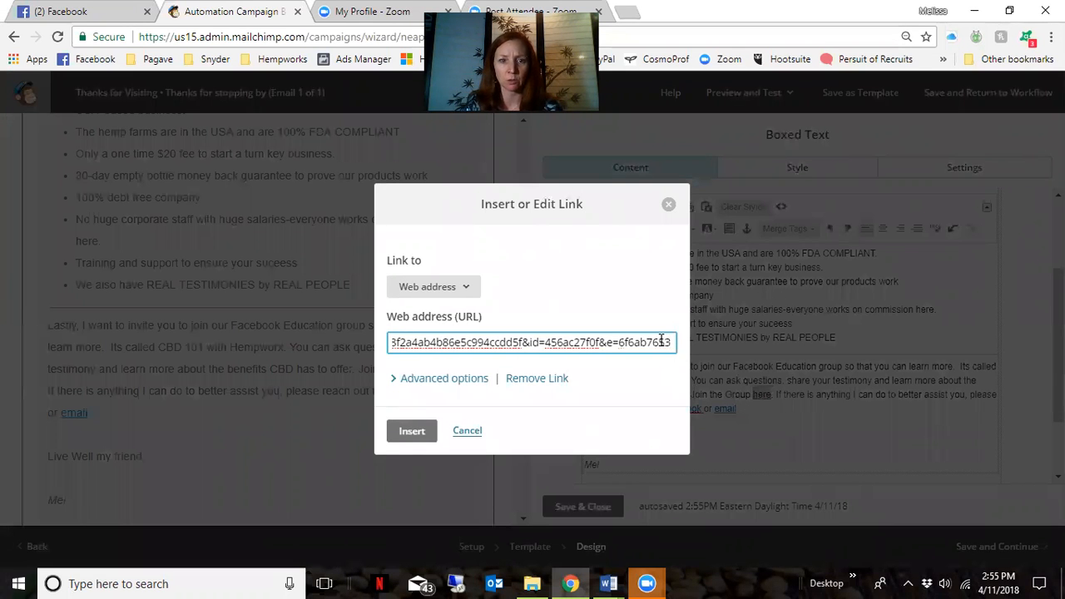
pyautogui.press('BackSpace')
pyautogui.press('BackSpace')
pyautogui.press('BackSpace')
pyautogui.press('BackSpace')
pyautogui.press('BackSpace')
pyautogui.press('BackSpace')
pyautogui.press('BackSpace')
pyautogui.press('BackSpace')
pyautogui.press('BackSpace')
pyautogui.press('BackSpace')
pyautogui.press('BackSpace')
pyautogui.press('BackSpace')
pyautogui.press('BackSpace')
pyautogui.press('BackSpace')
pyautogui.press('BackSpace')
pyautogui.press('BackSpace')
pyautogui.press('BackSpace')
pyautogui.press('BackSpace')
pyautogui.press('BackSpace')
pyautogui.press('BackSpace')
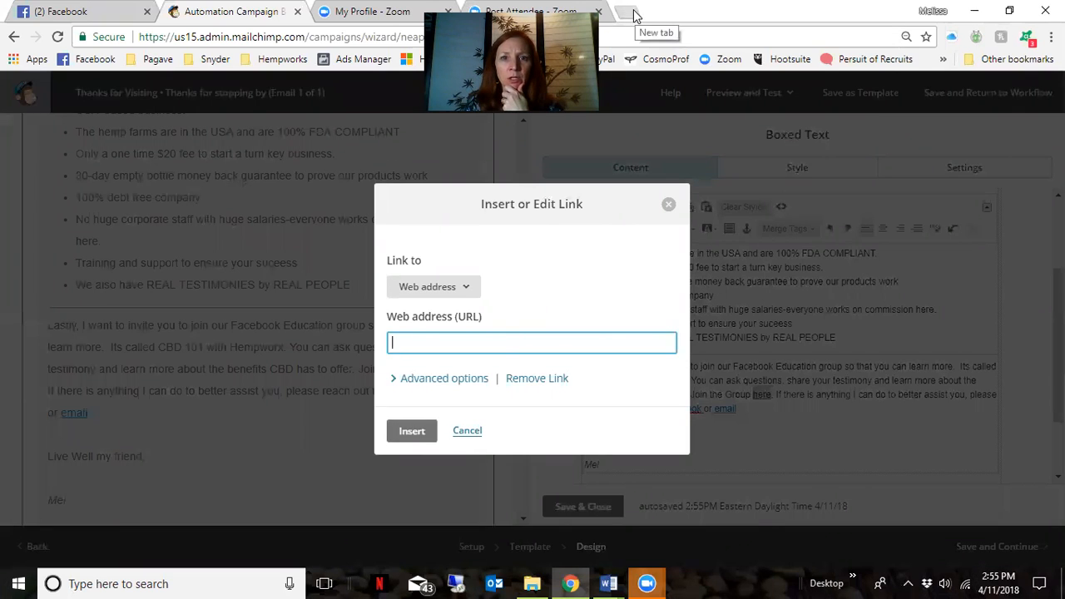
pyautogui.click(66, 11)
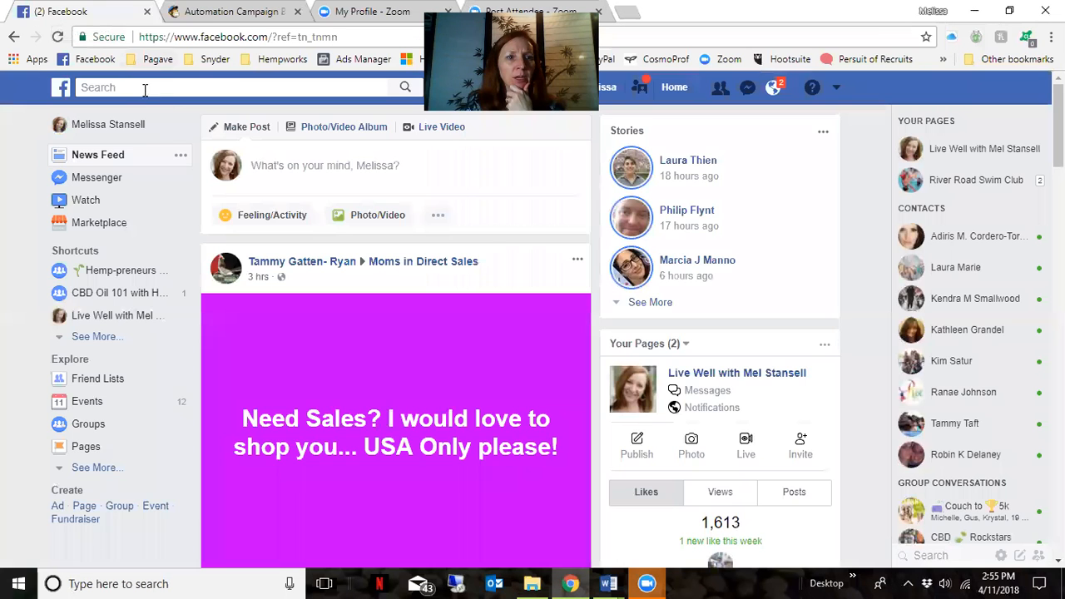
# Search Facebook for 'cbd' and copy the CBD Oil 101 with Hempworx group page address
pyautogui.click(168, 90)
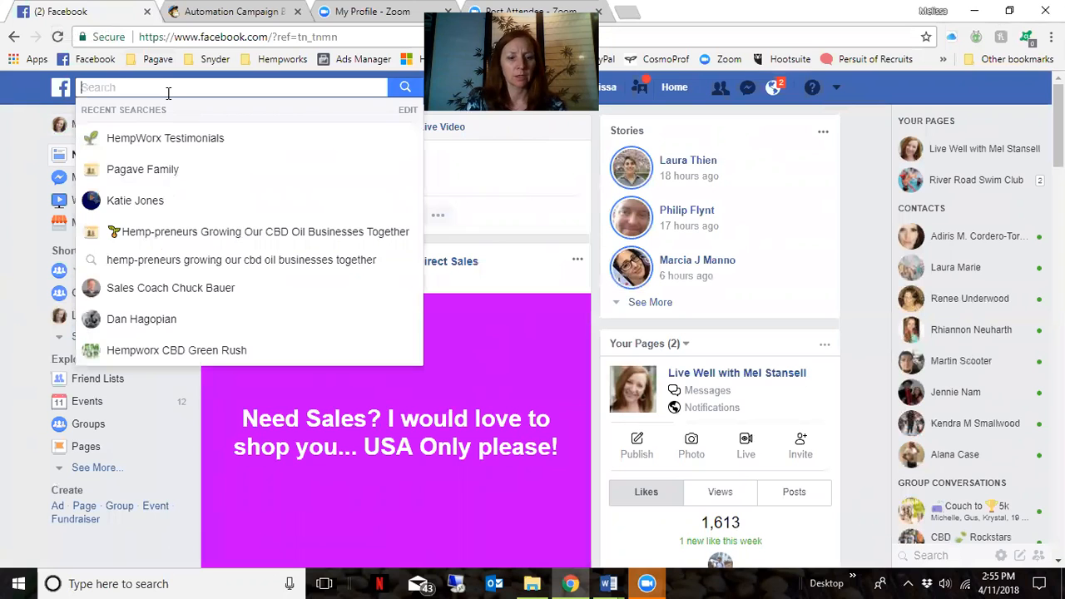
pyautogui.write('cbd')
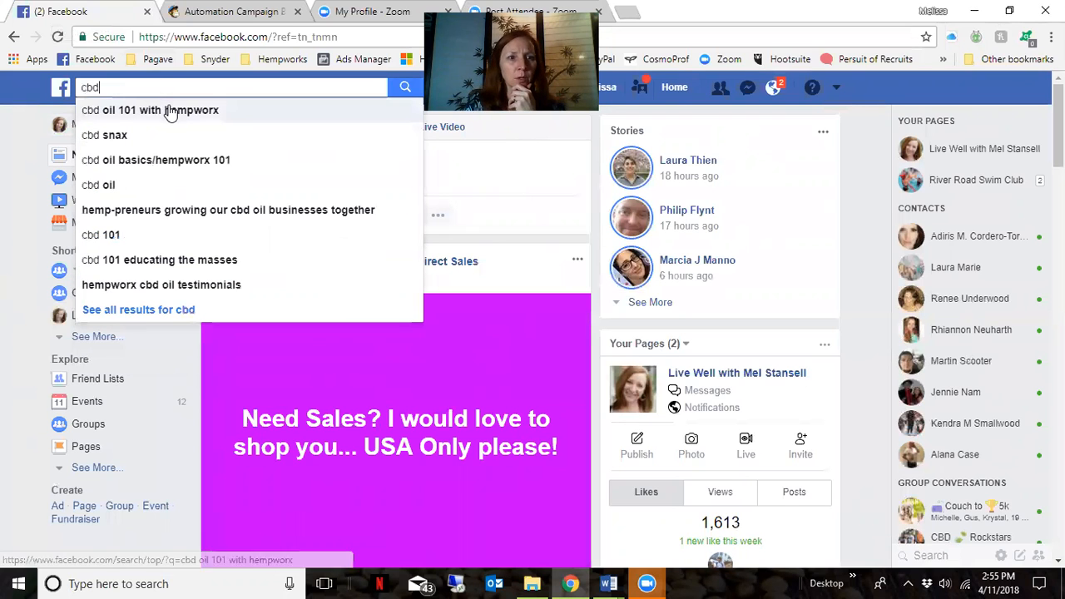
pyautogui.click(170, 113)
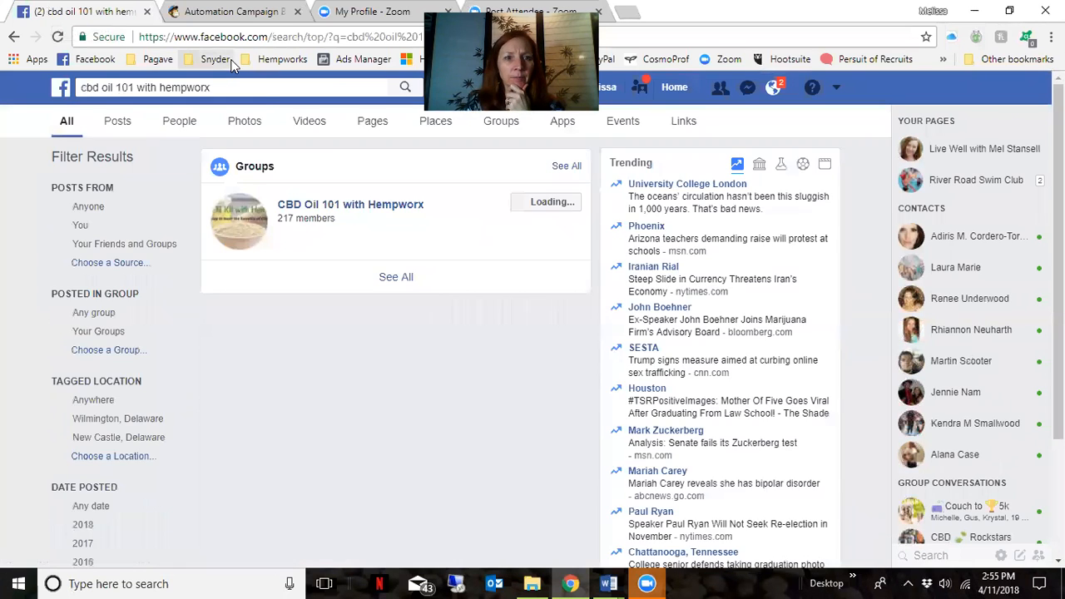
pyautogui.click(380, 212)
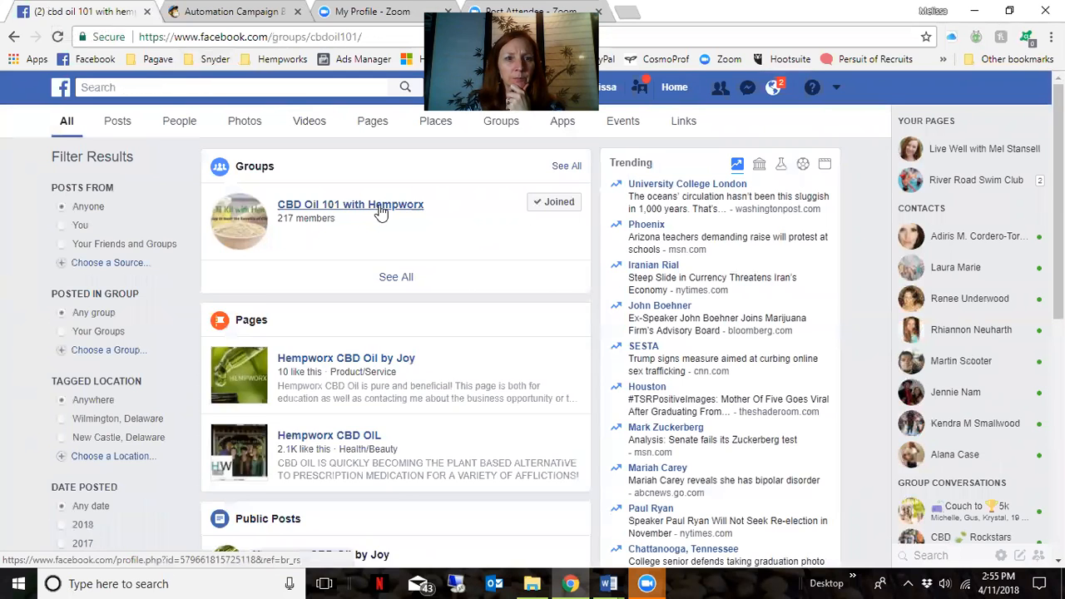
pyautogui.click(291, 38)
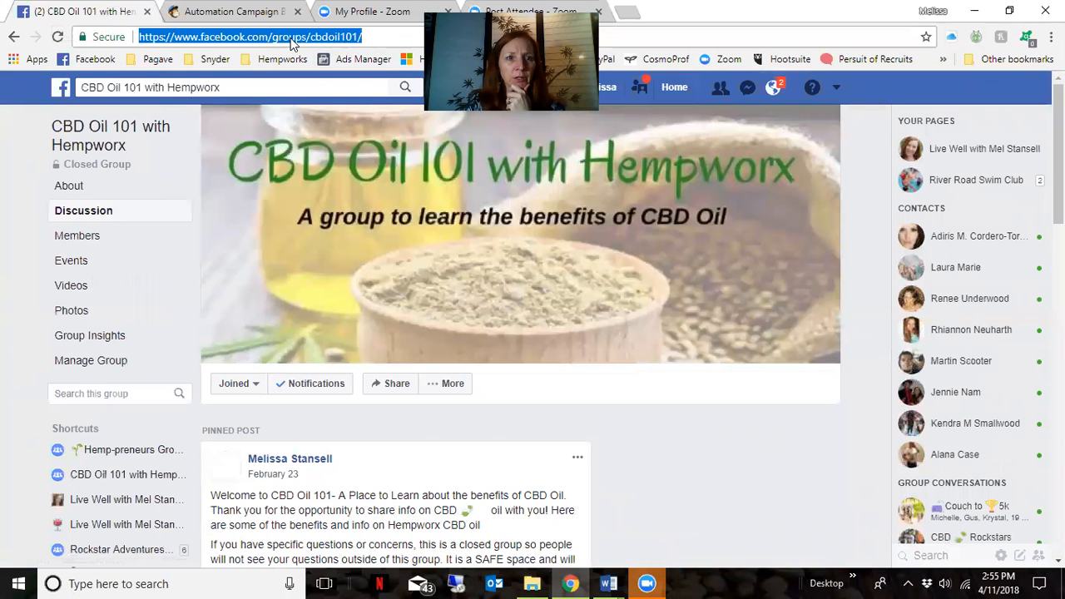
pyautogui.rightClick(291, 42)
pyautogui.click(316, 97)
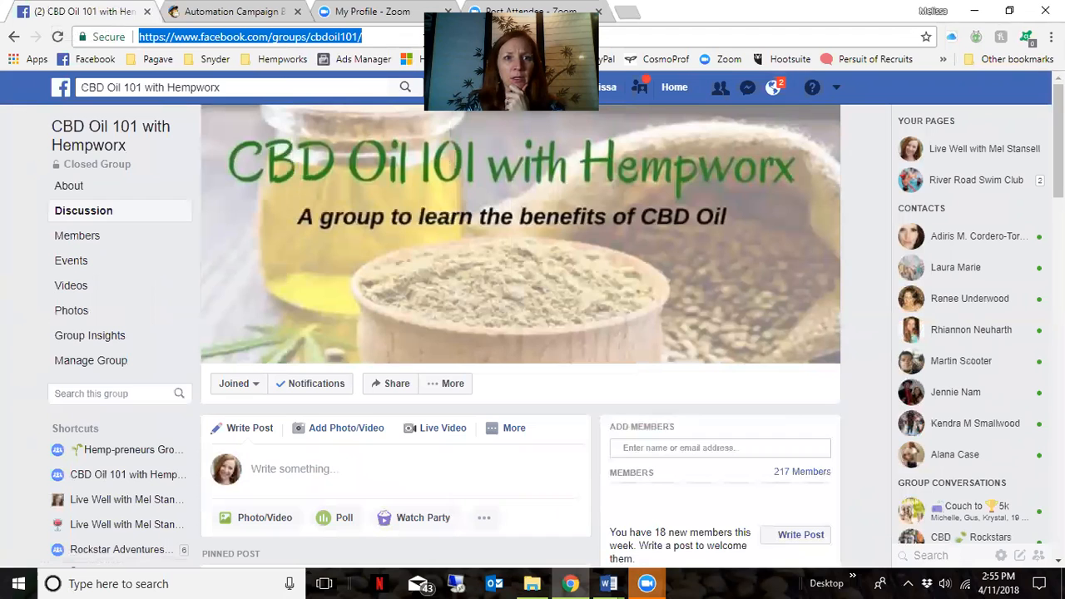
pyautogui.click(240, 16)
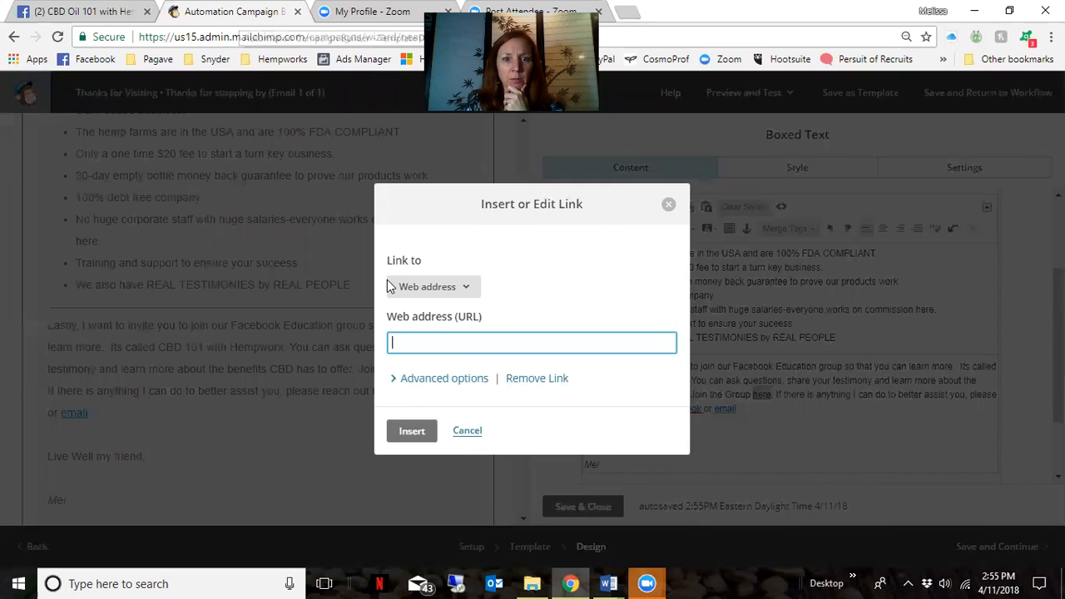
# Link 'here' to the copied CBD Oil 101 with Hempworx group address
pyautogui.rightClick(454, 344)
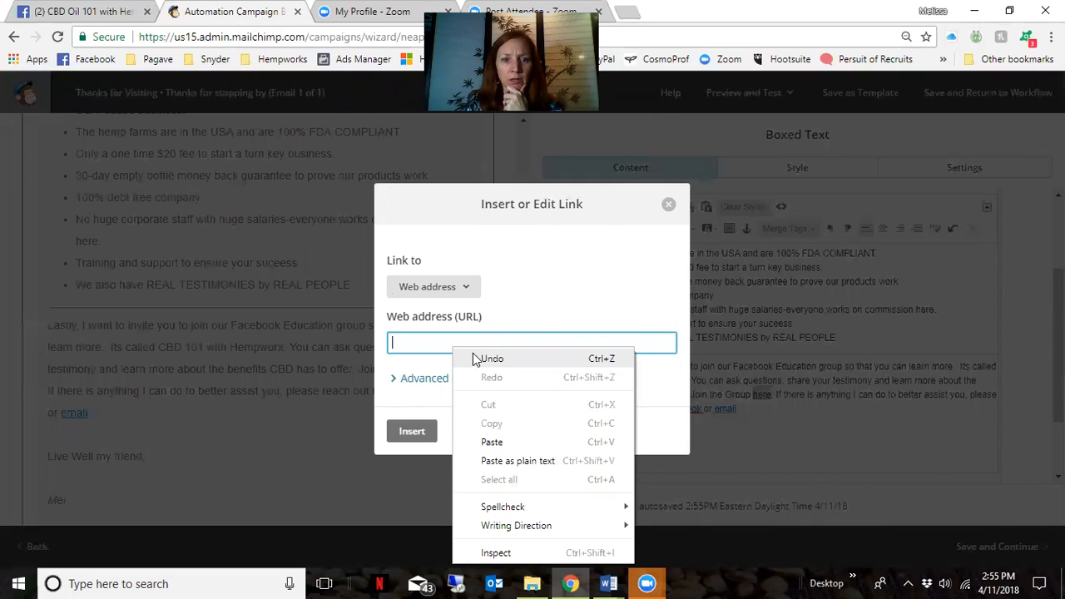
pyautogui.click(502, 440)
pyautogui.click(408, 431)
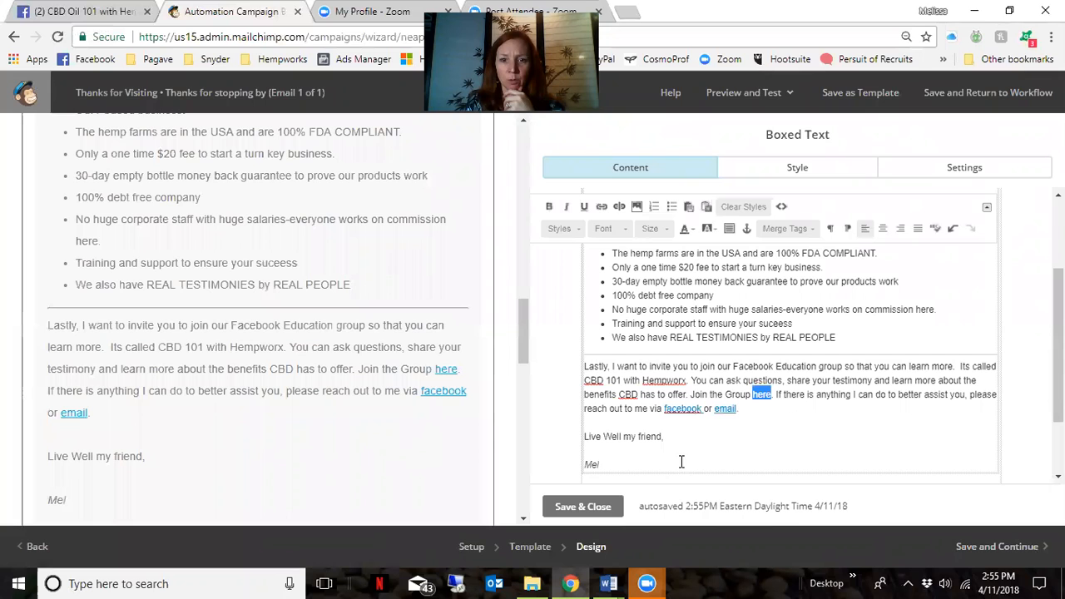
# Link 'facebook' to the Facebook profile address and 'email' to an e-mail link with subject 'Question'
pyautogui.doubleClick(678, 411)
pyautogui.hotkey('ctrl', 'k')
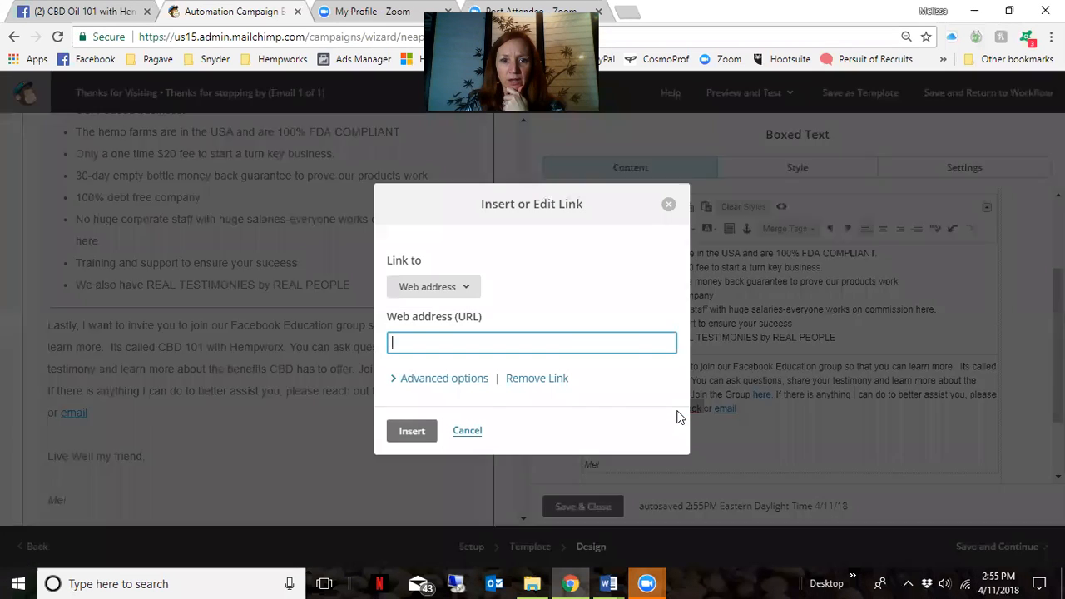
pyautogui.click(94, 15)
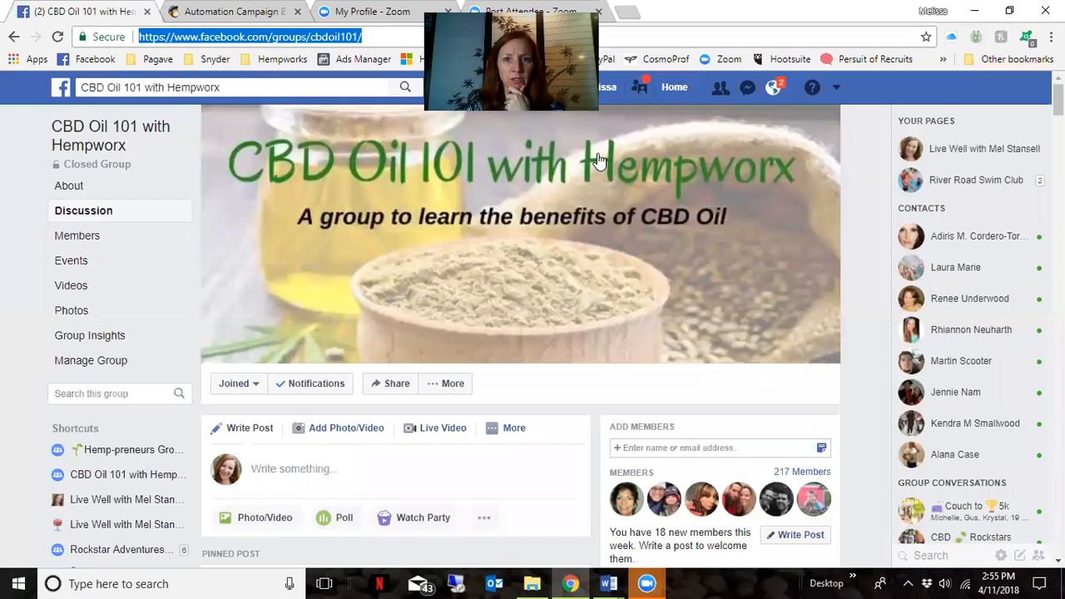
pyautogui.click(603, 91)
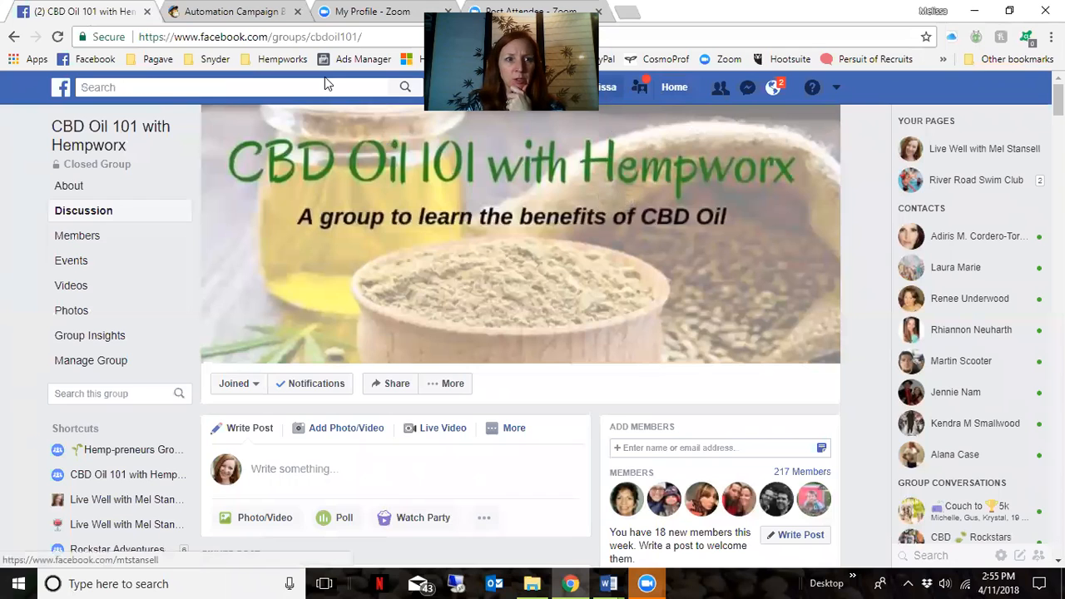
pyautogui.click(335, 37)
pyautogui.rightClick(255, 33)
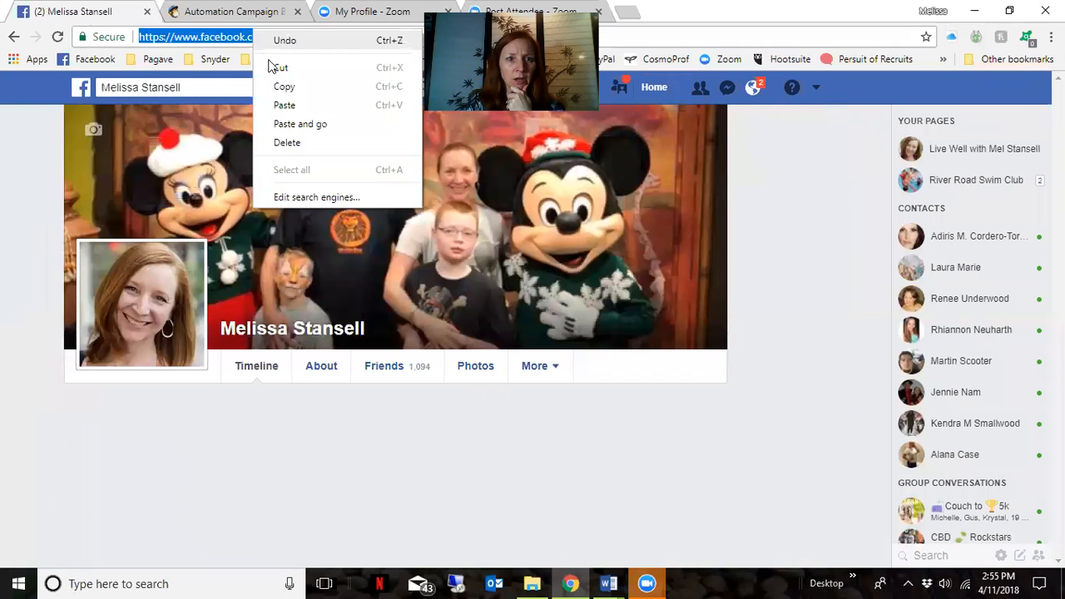
pyautogui.click(283, 88)
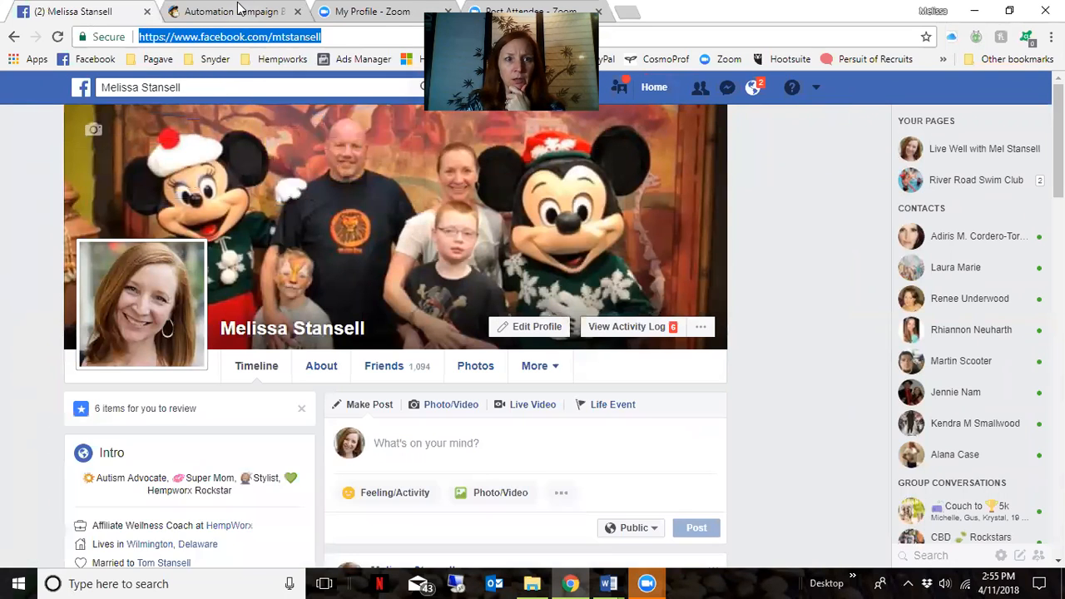
pyautogui.click(233, 12)
pyautogui.rightClick(450, 335)
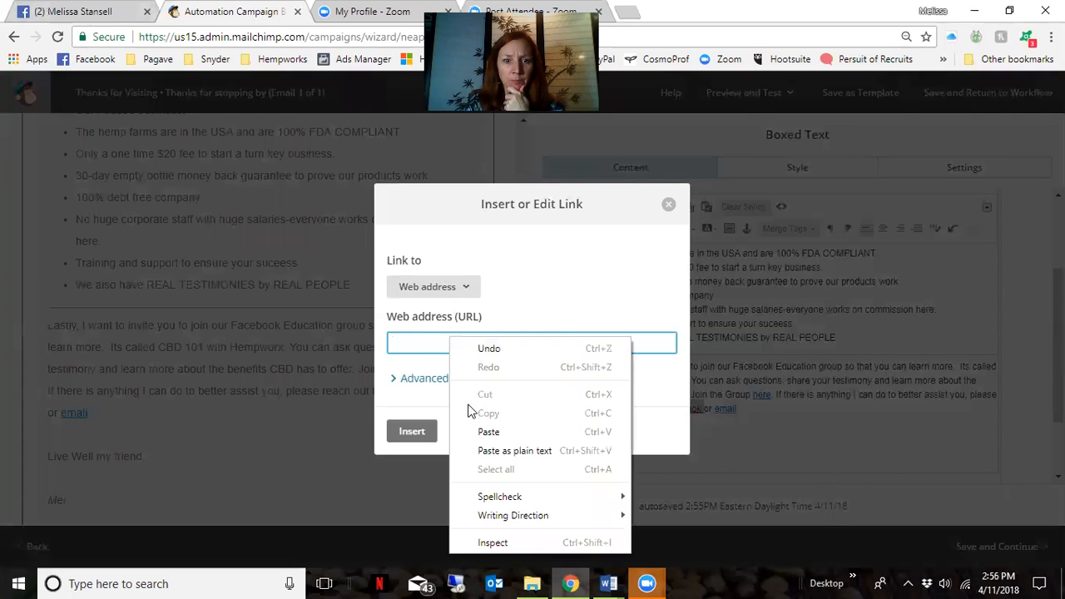
pyautogui.click(478, 431)
pyautogui.click(411, 432)
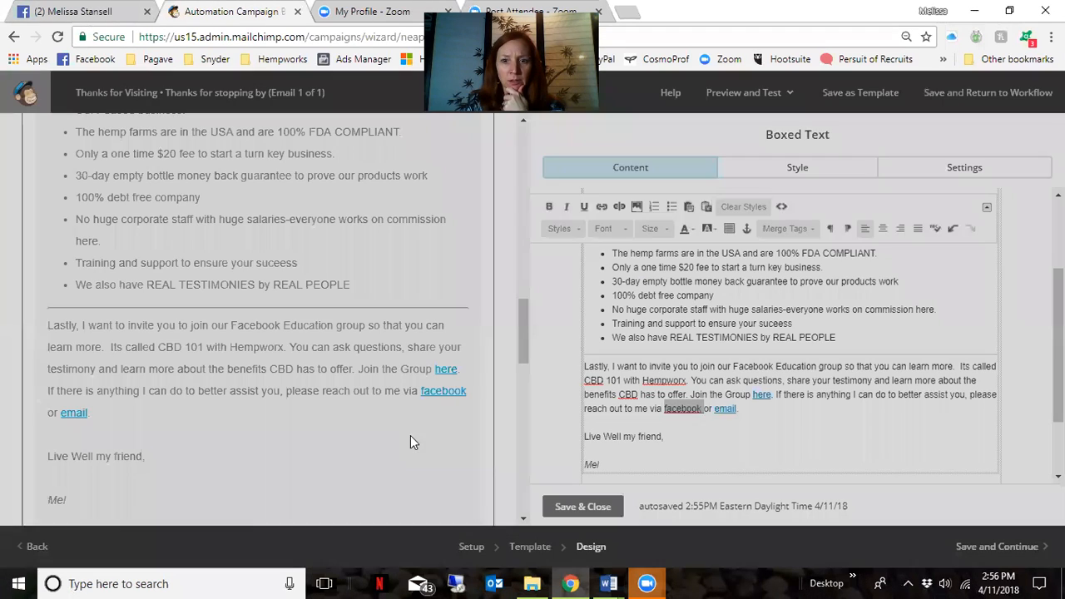
pyautogui.doubleClick(729, 409)
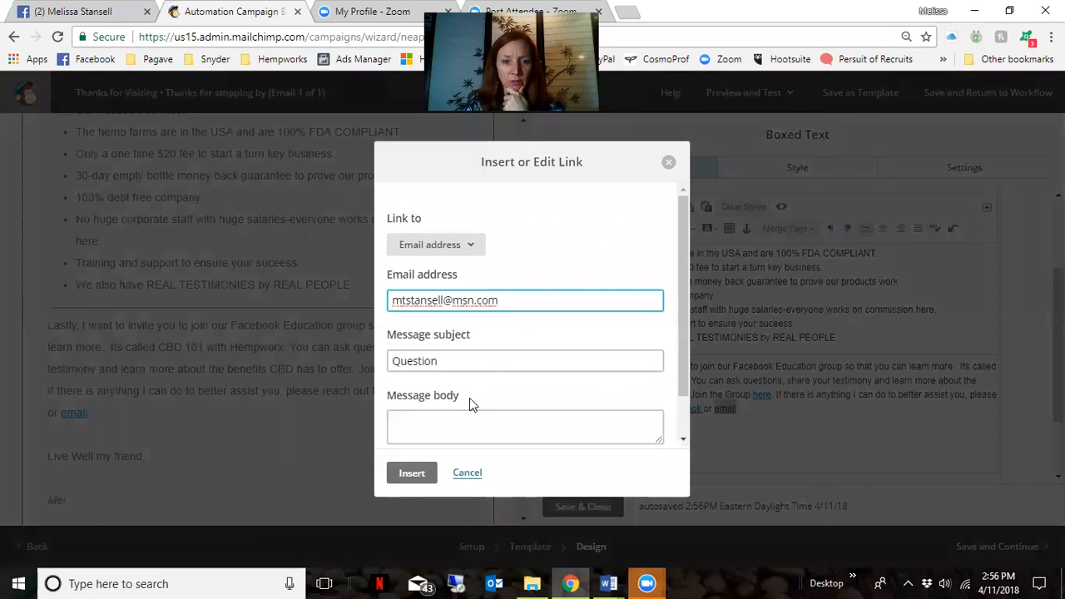
pyautogui.click(410, 474)
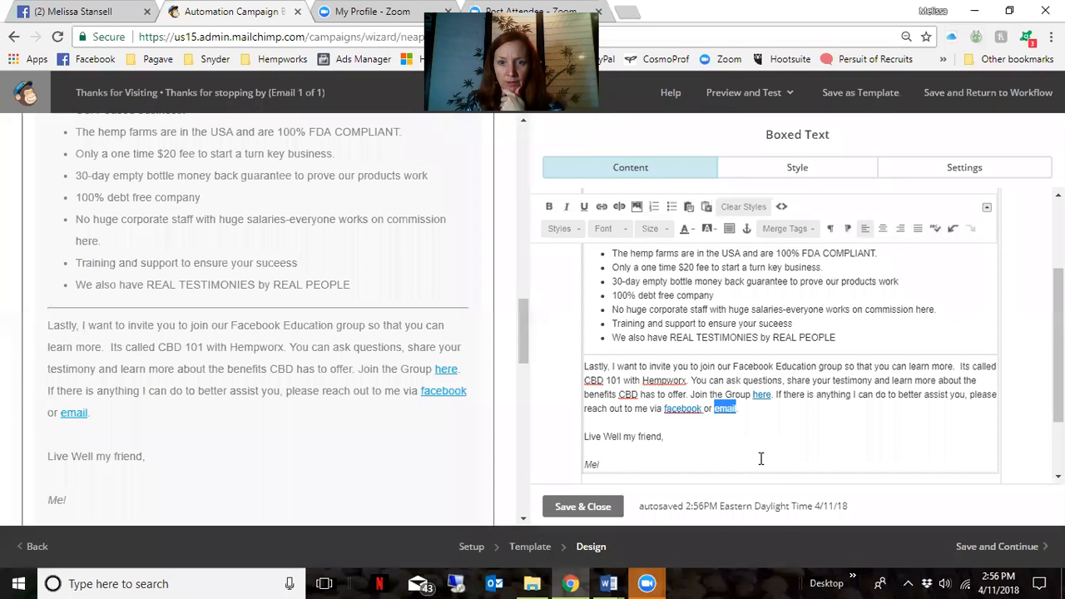
# Replace the 'Live Well my friend' sign-off with 'Here hopeing you can find Help From Hemprowx'
pyautogui.moveTo(663, 436); pyautogui.dragTo(564, 446)
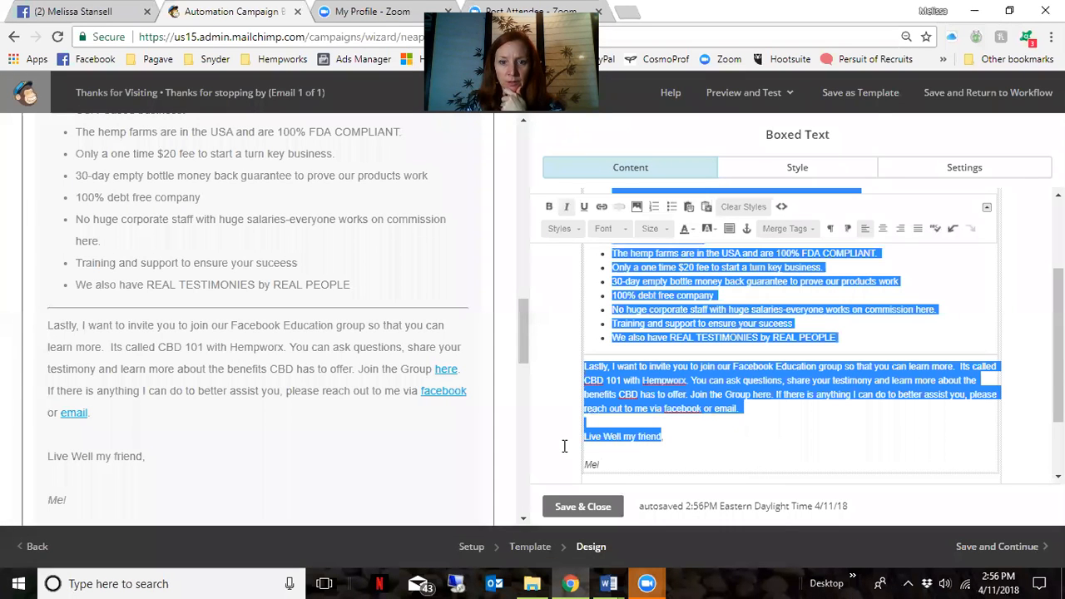
pyautogui.click(623, 451)
pyautogui.moveTo(663, 436); pyautogui.dragTo(585, 438)
pyautogui.write('Hel')
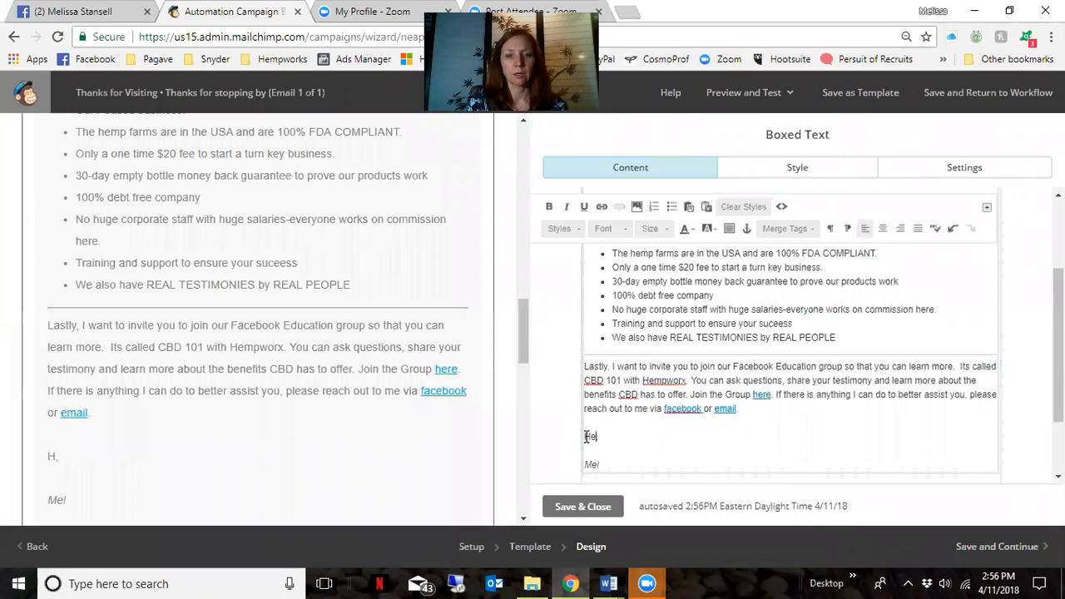
pyautogui.press('BackSpace')
pyautogui.write('re is to')
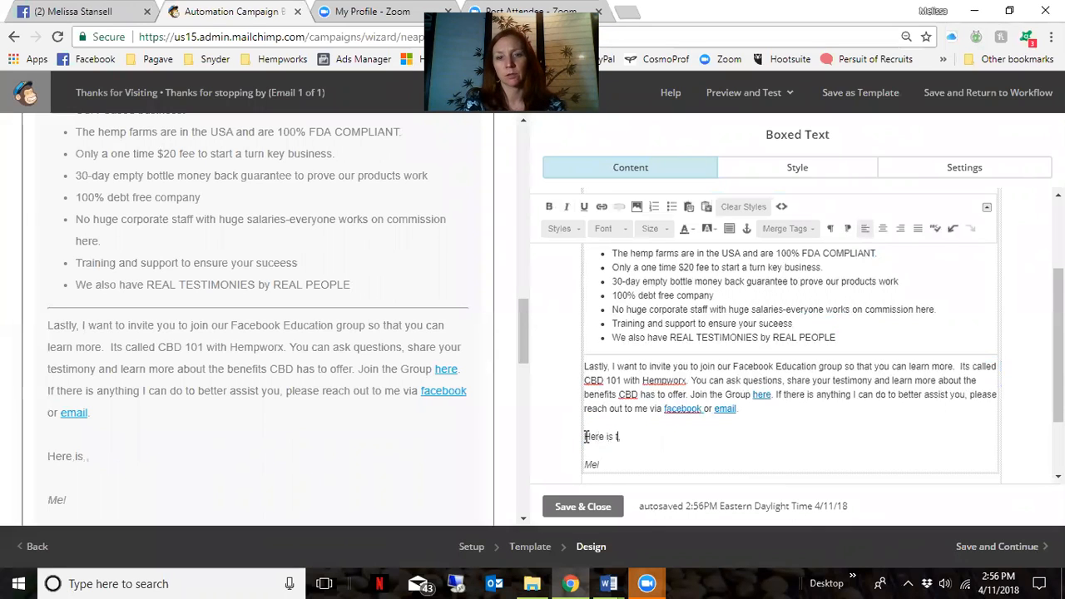
pyautogui.press('BackSpace')
pyautogui.press('BackSpace')
pyautogui.write('hopeing you fa')
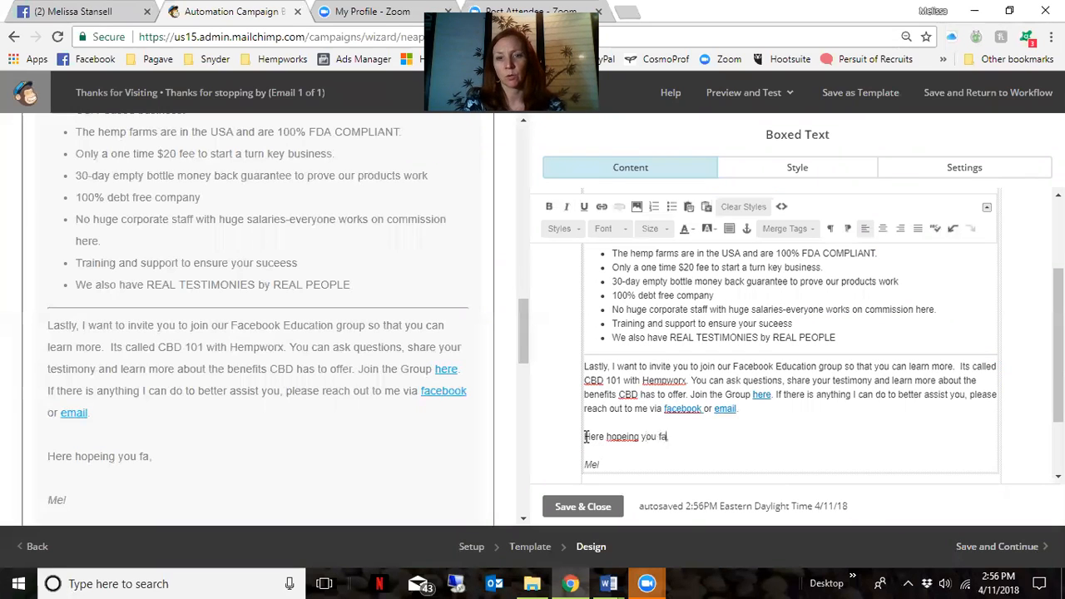
pyautogui.press('BackSpace')
pyautogui.press('BackSpace')
pyautogui.write('can find h')
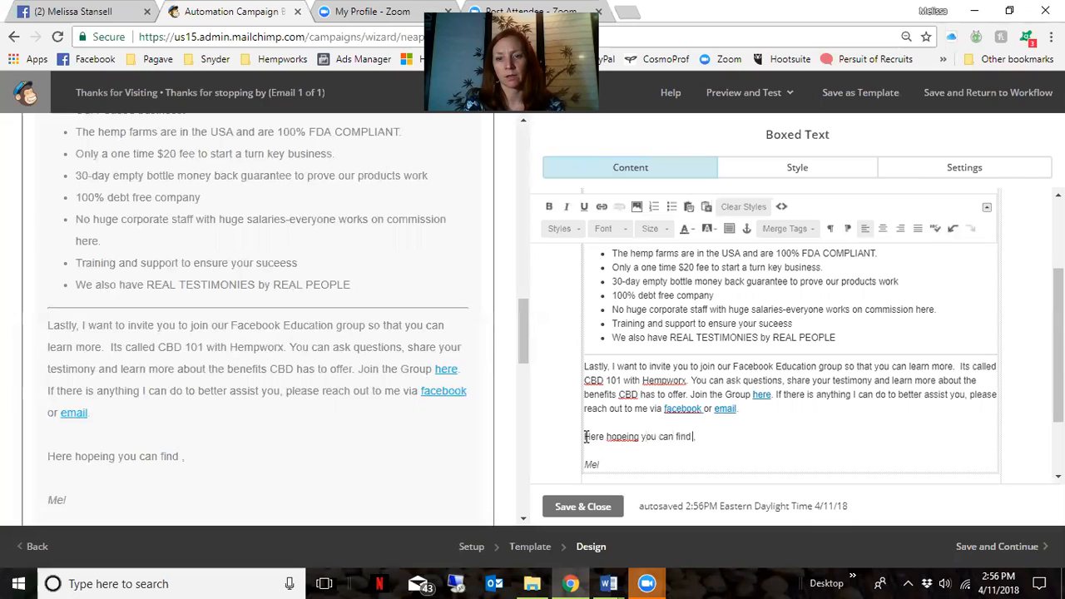
pyautogui.write('elp from')
pyautogui.press('BackSpace')
pyautogui.press('BackSpace')
pyautogui.press('BackSpace')
pyautogui.press('BackSpace')
pyautogui.press('BackSpace')
pyautogui.press('BackSpace')
pyautogui.press('BackSpace')
pyautogui.press('BackSpace')
pyautogui.press('BackSpace')
pyautogui.press('BackSpace')
pyautogui.write('Help From Hemo')
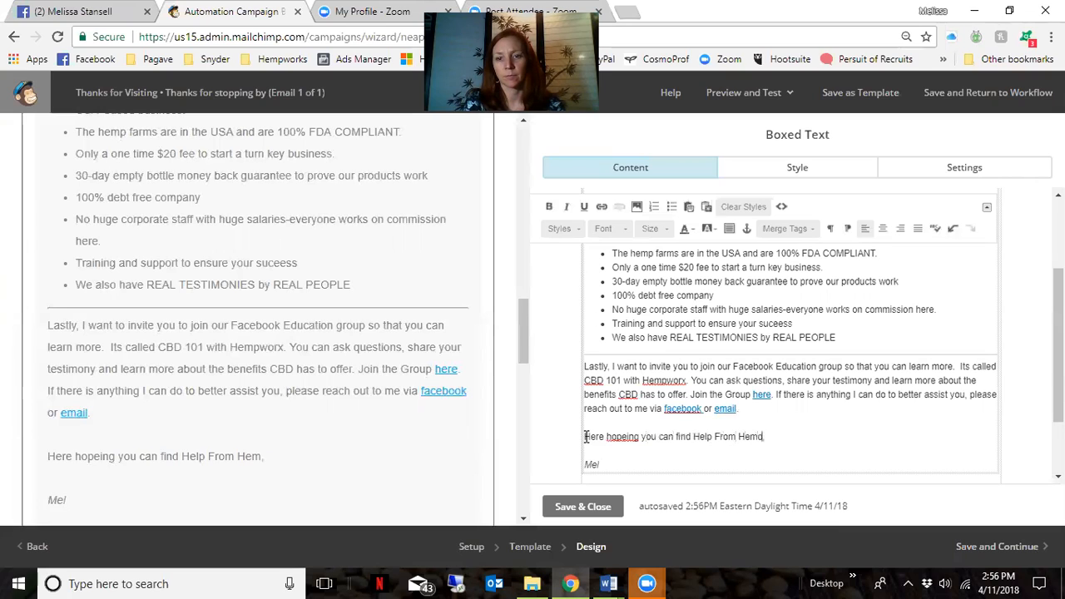
pyautogui.write('rowx')
# Correct 'hopeing' to 'hoping' and finish the sender's first name in the signature
pyautogui.doubleClick(627, 439)
pyautogui.rightClick(626, 441)
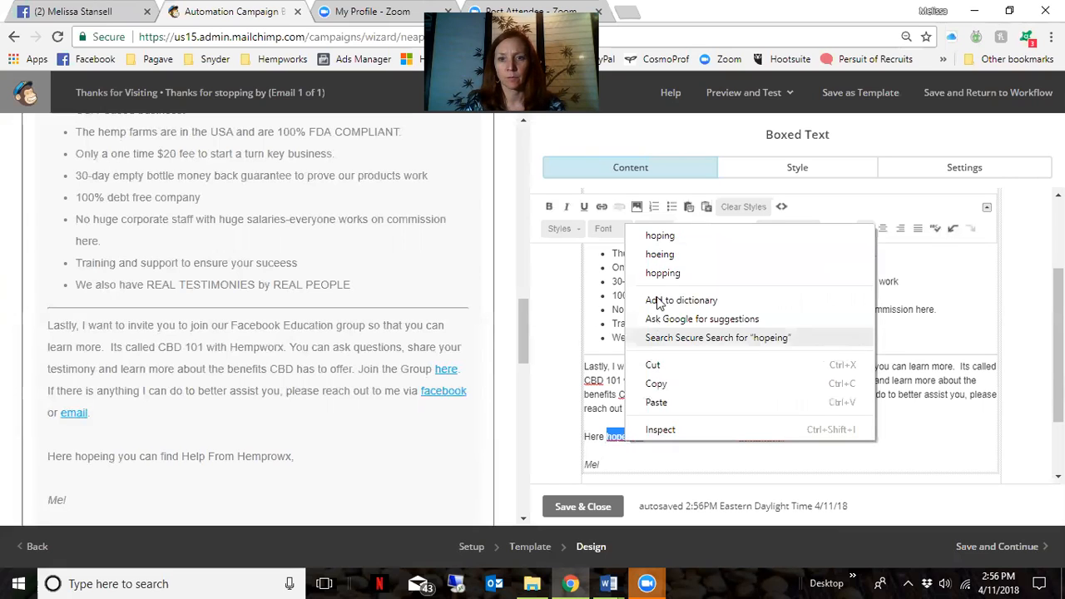
pyautogui.click(663, 236)
pyautogui.click(617, 465)
pyautogui.write('iss')
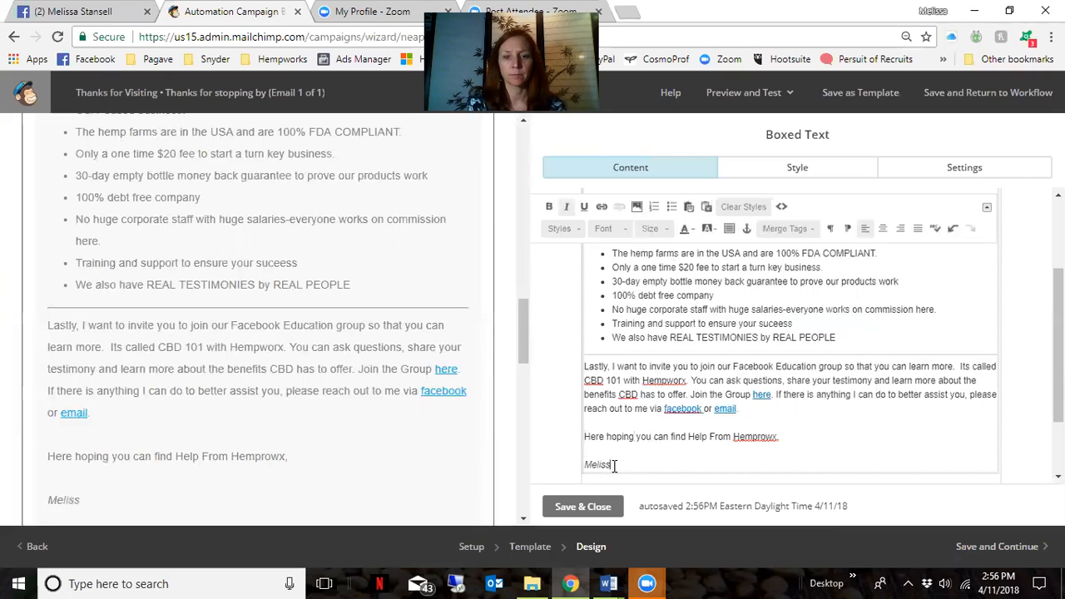
pyautogui.write('a')
pyautogui.press('Return')
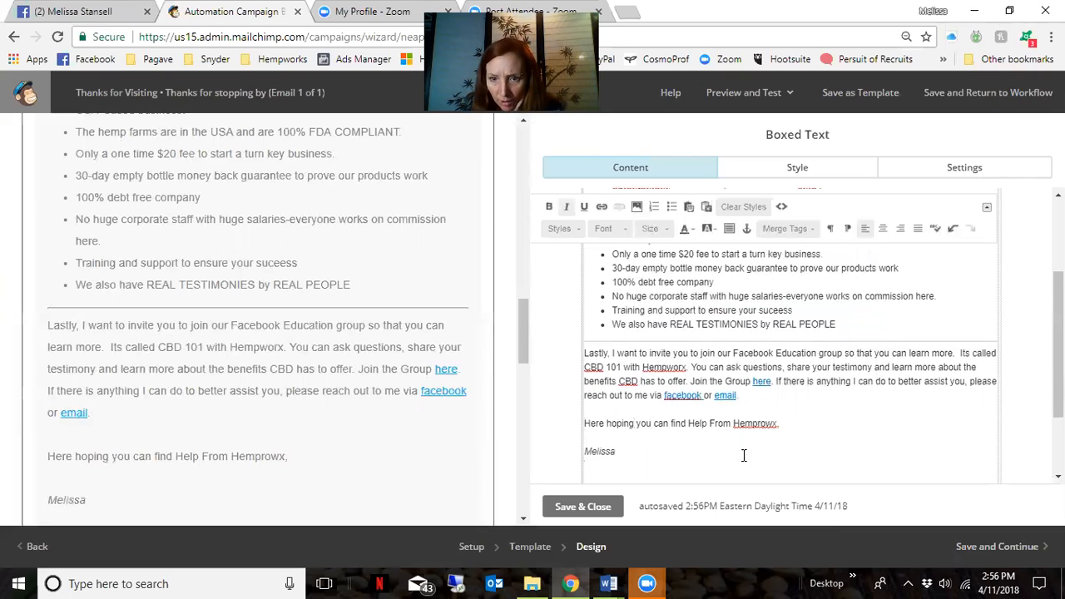
# Fix the misspelled 'Hemprowx' so it reads 'Hempworx'
pyautogui.moveTo(757, 421); pyautogui.dragTo(777, 427)
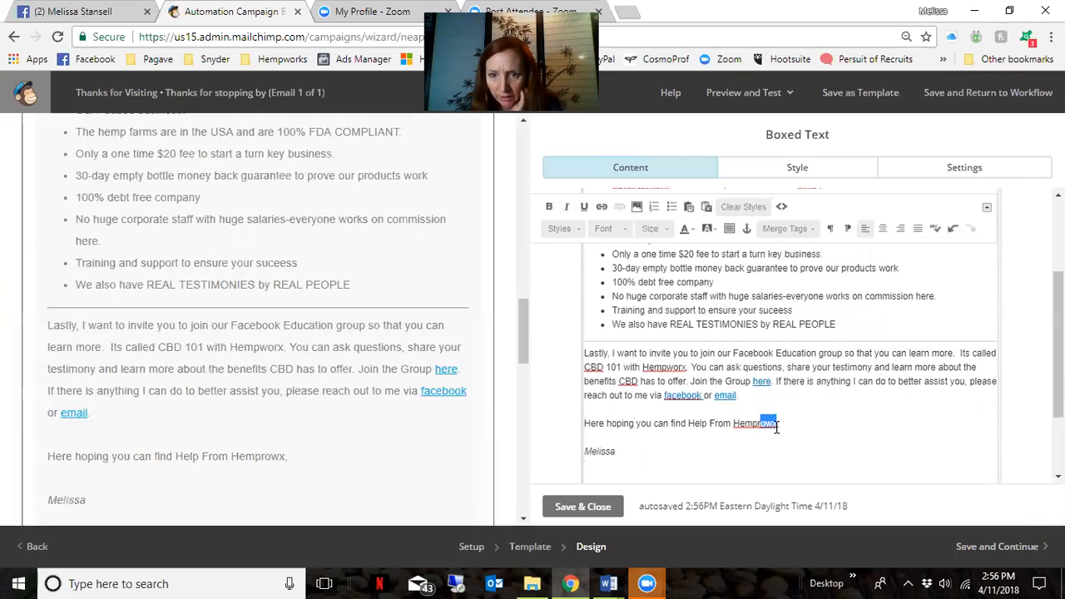
pyautogui.press('BackSpace')
pyautogui.write('wo')
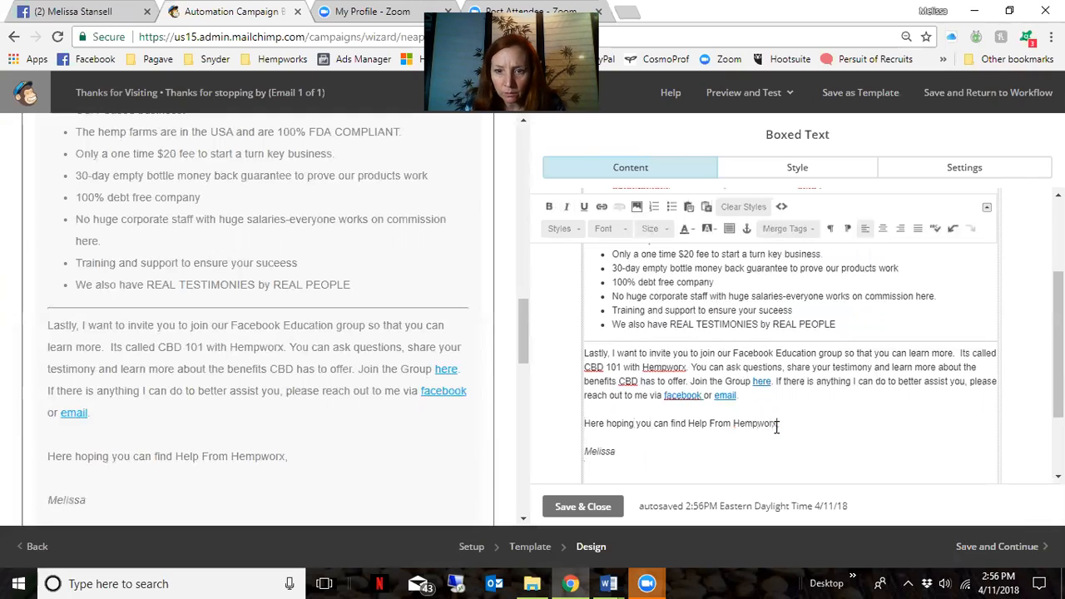
pyautogui.scroll(4, 782, 443)
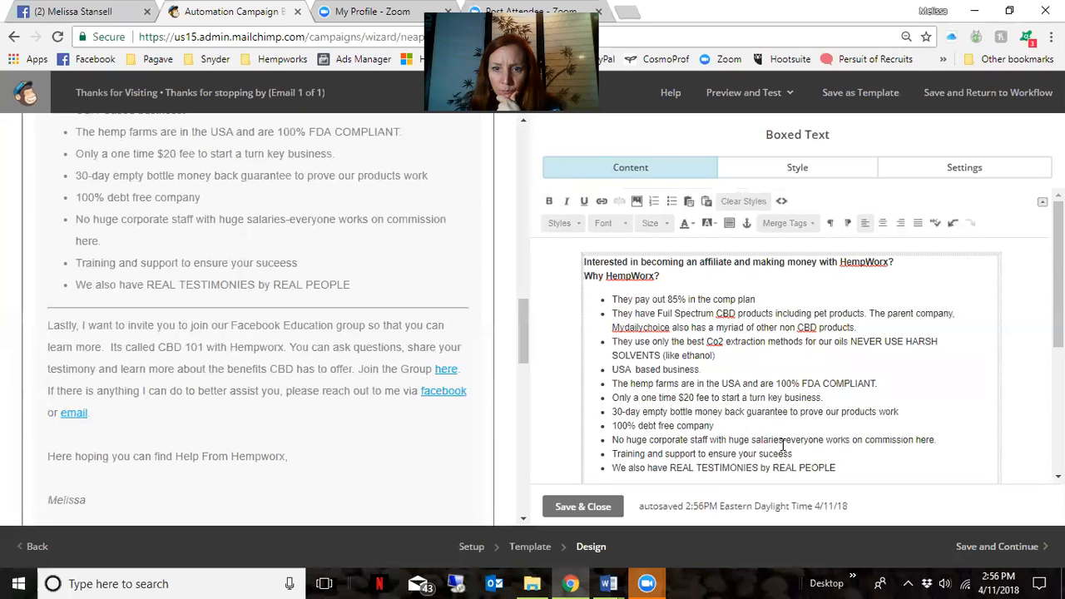
pyautogui.scroll(-1, 981, 394)
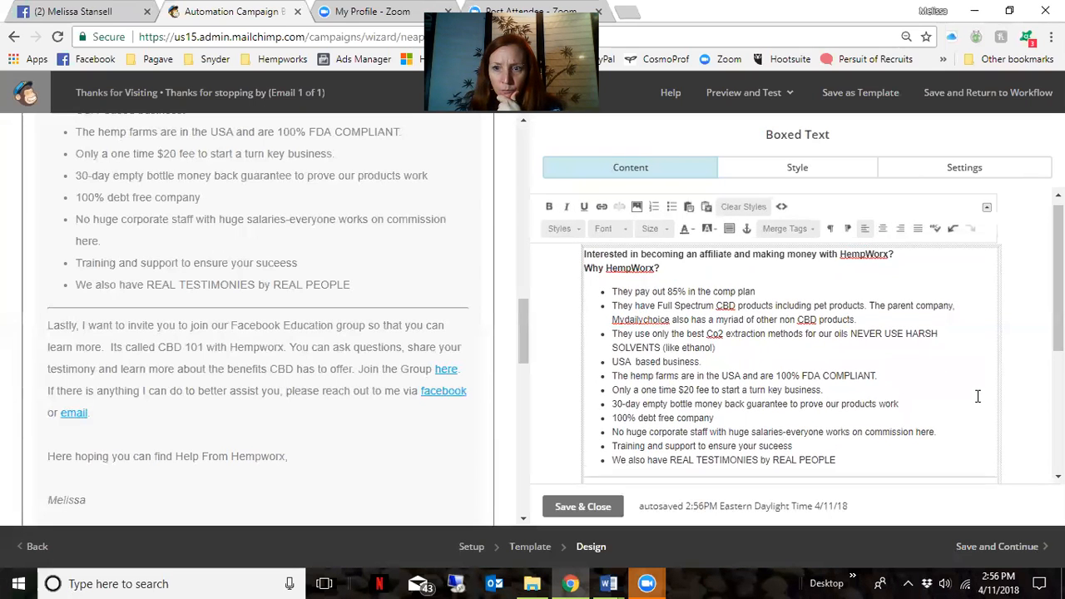
pyautogui.scroll(1, 978, 395)
pyautogui.moveTo(523, 341); pyautogui.dragTo(518, 210)
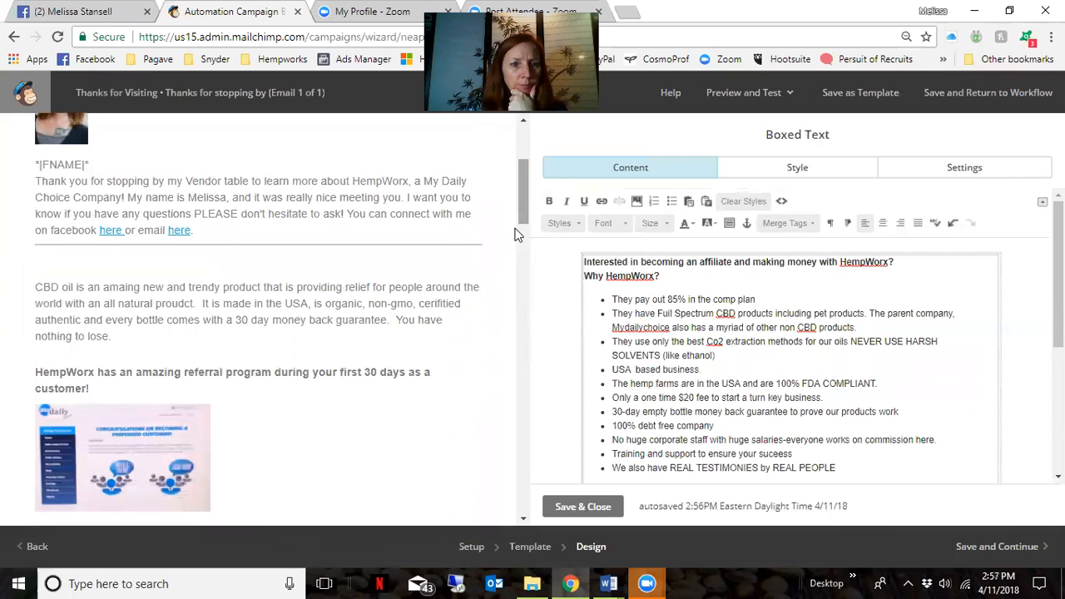
pyautogui.click(208, 333)
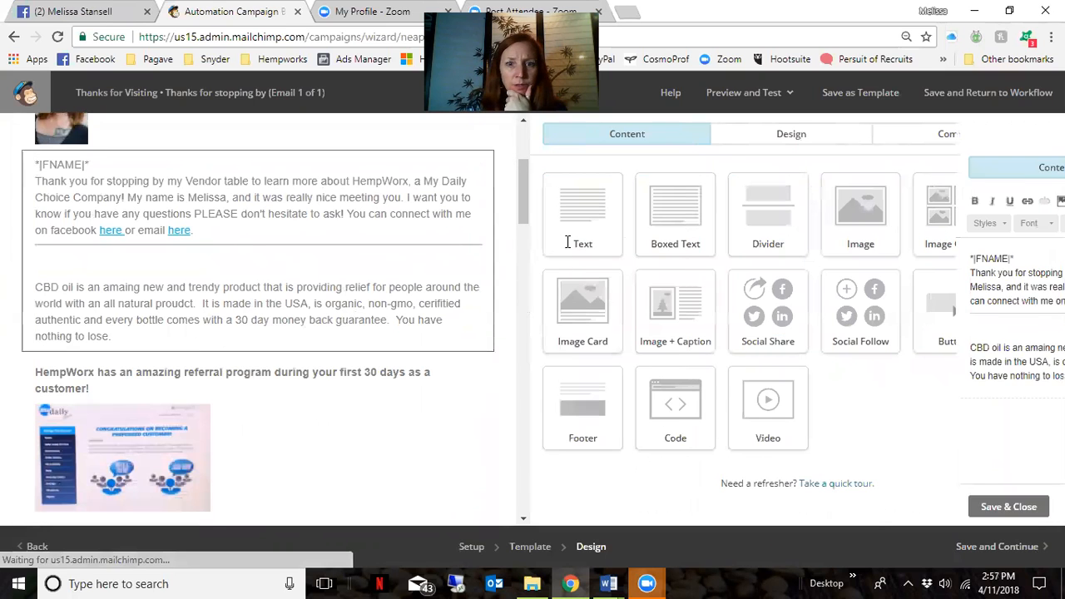
pyautogui.click(744, 385)
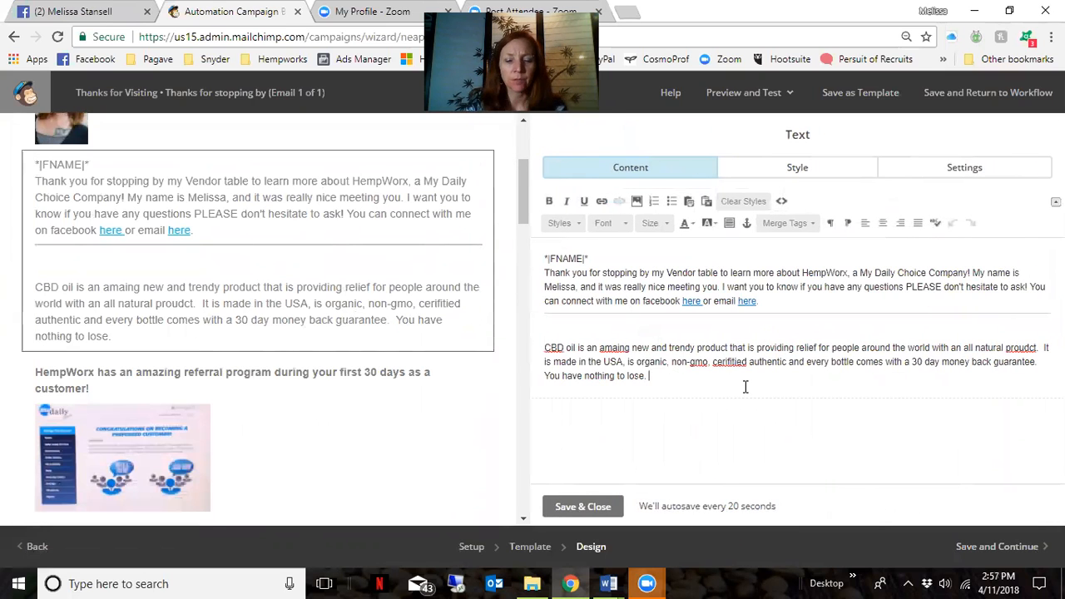
pyautogui.write('If you would li')
pyautogui.write('ke to place you')
pyautogui.press('BackSpace')
pyautogui.press('BackSpace')
pyautogui.press('BackSpace')
pyautogui.press('BackSpace')
pyautogui.write('an order clicke here.')
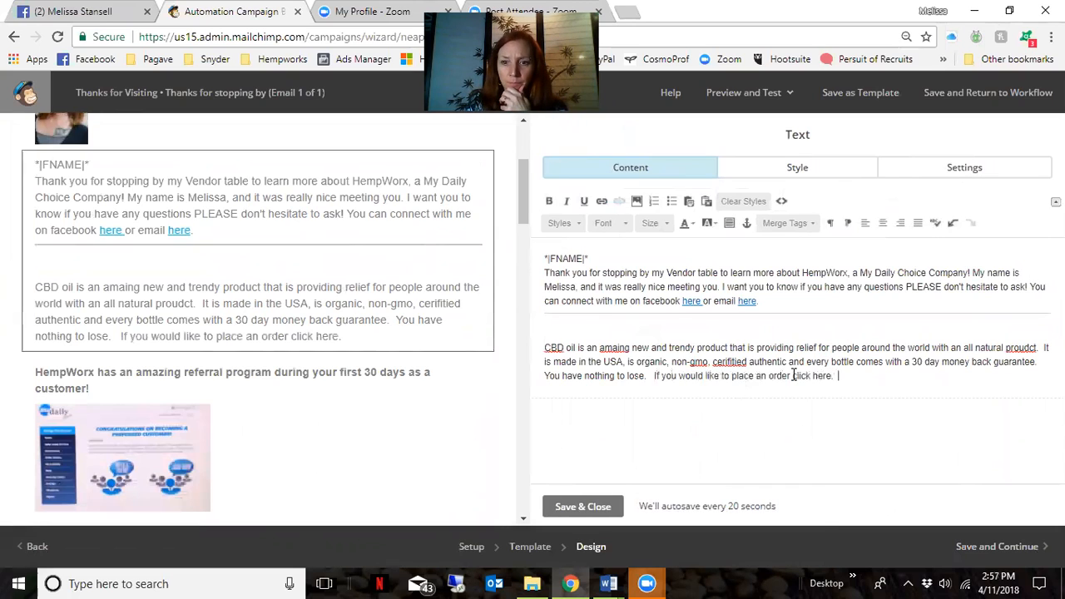
pyautogui.moveTo(831, 377); pyautogui.dragTo(839, 378)
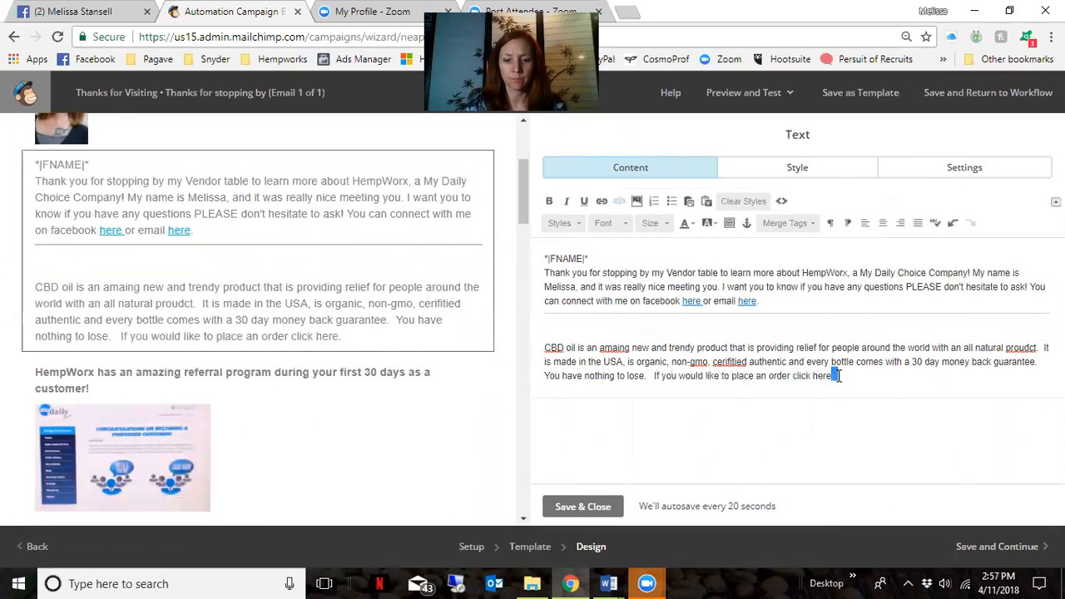
pyautogui.write(': www.hel')
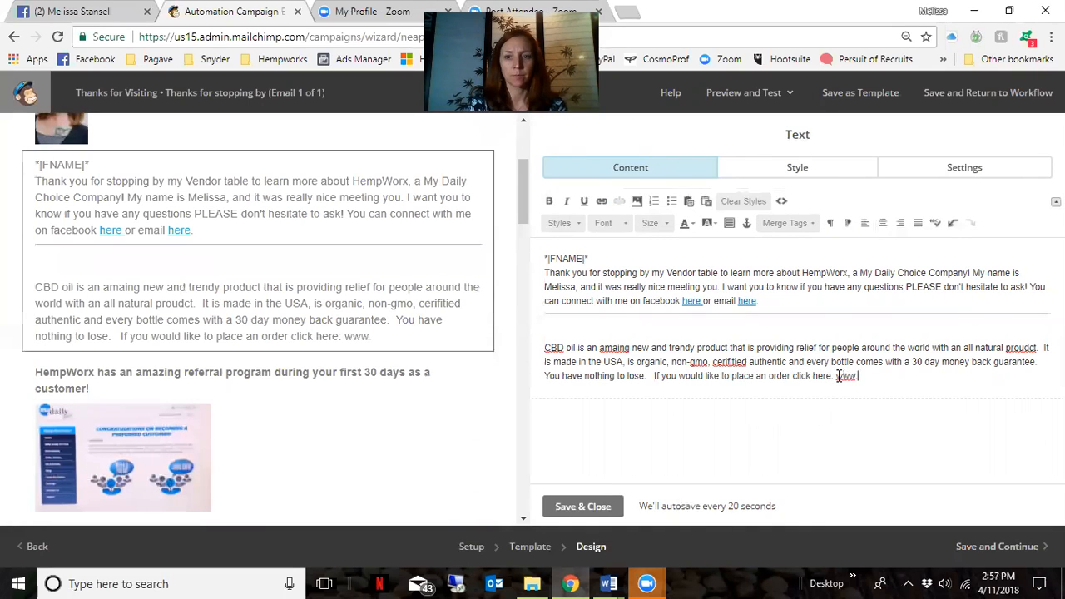
pyautogui.write('pfrom')
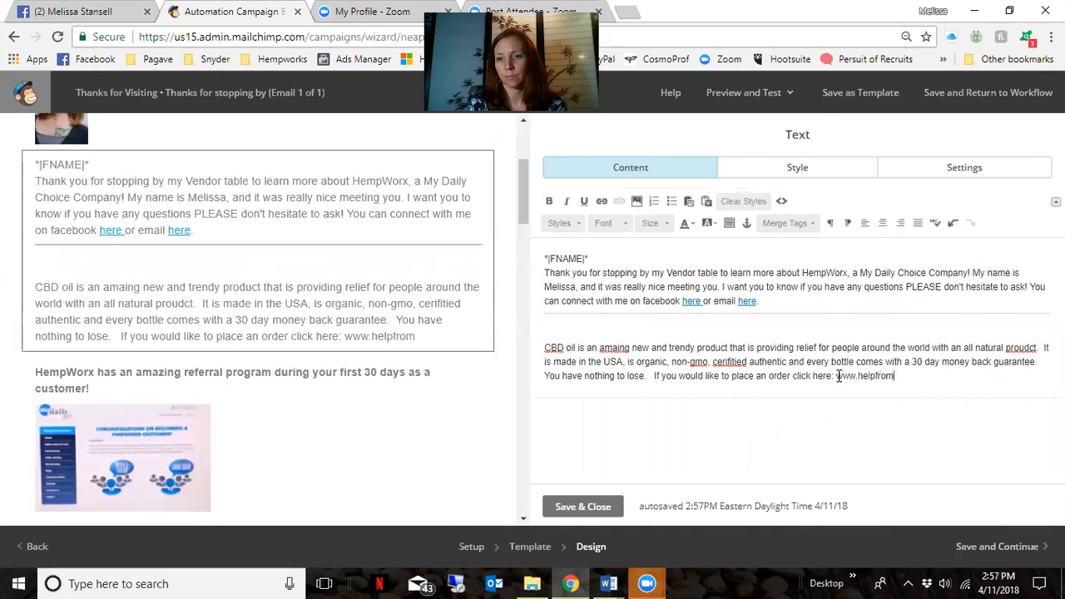
pyautogui.write('hempworx.com')
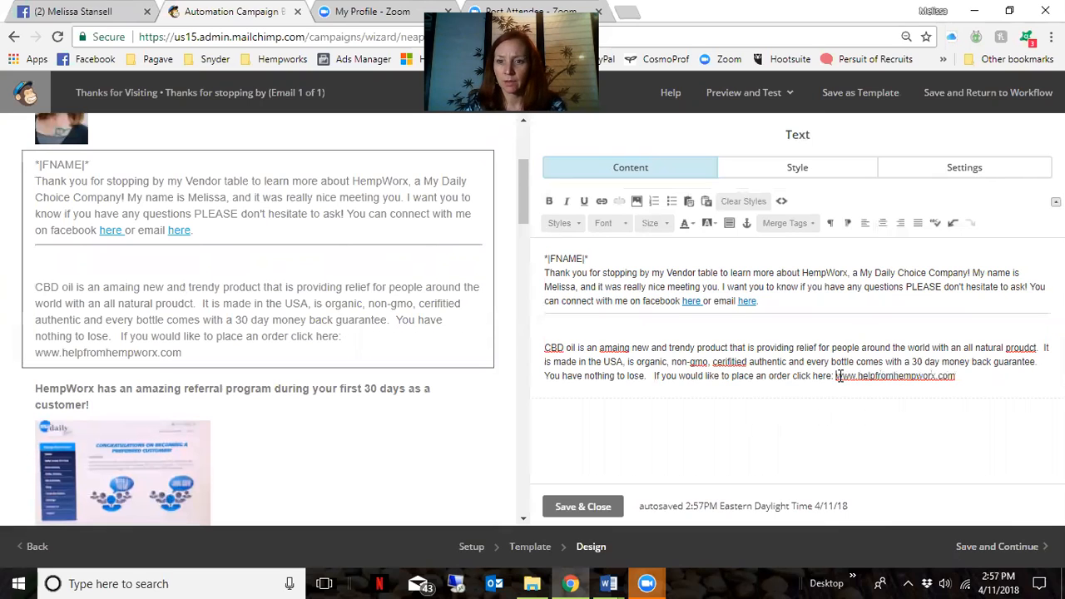
pyautogui.moveTo(836, 376); pyautogui.dragTo(957, 376)
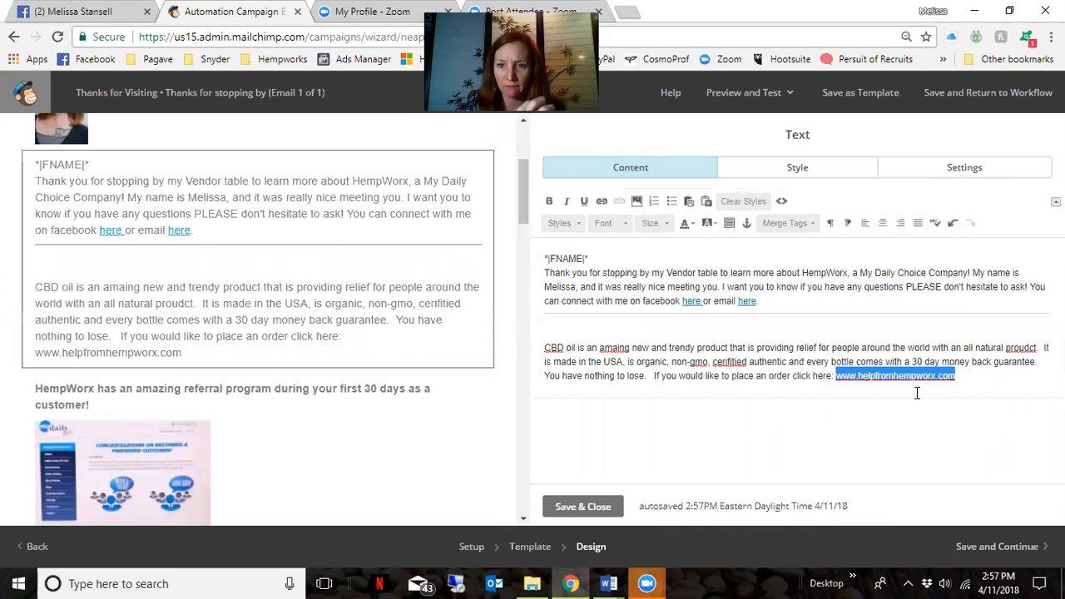
pyautogui.click(600, 202)
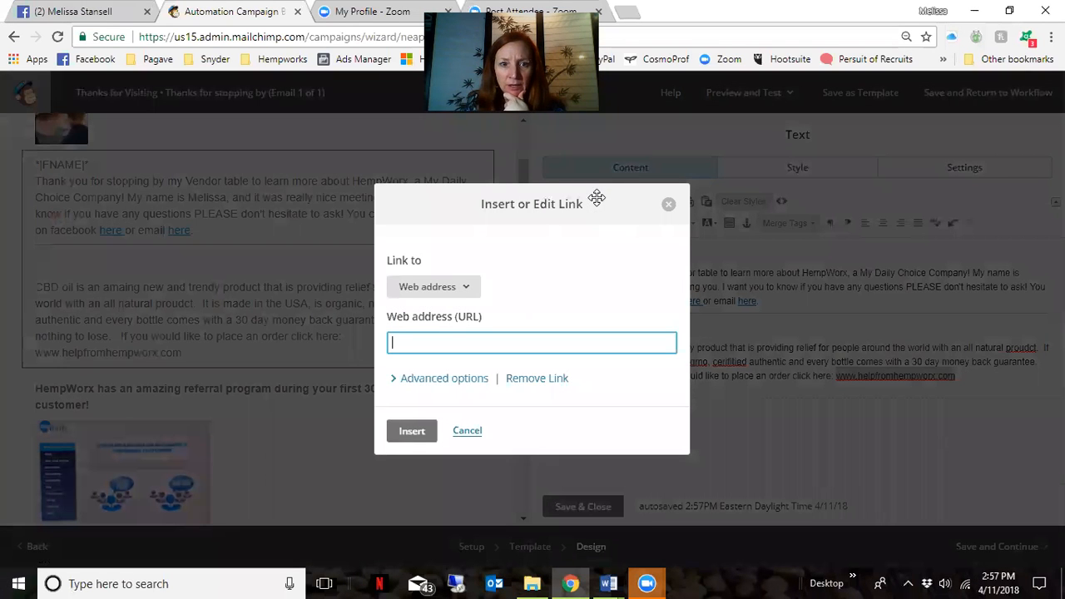
pyautogui.write('www.helpfromhe')
pyautogui.press('BackSpace')
pyautogui.write('hempwor')
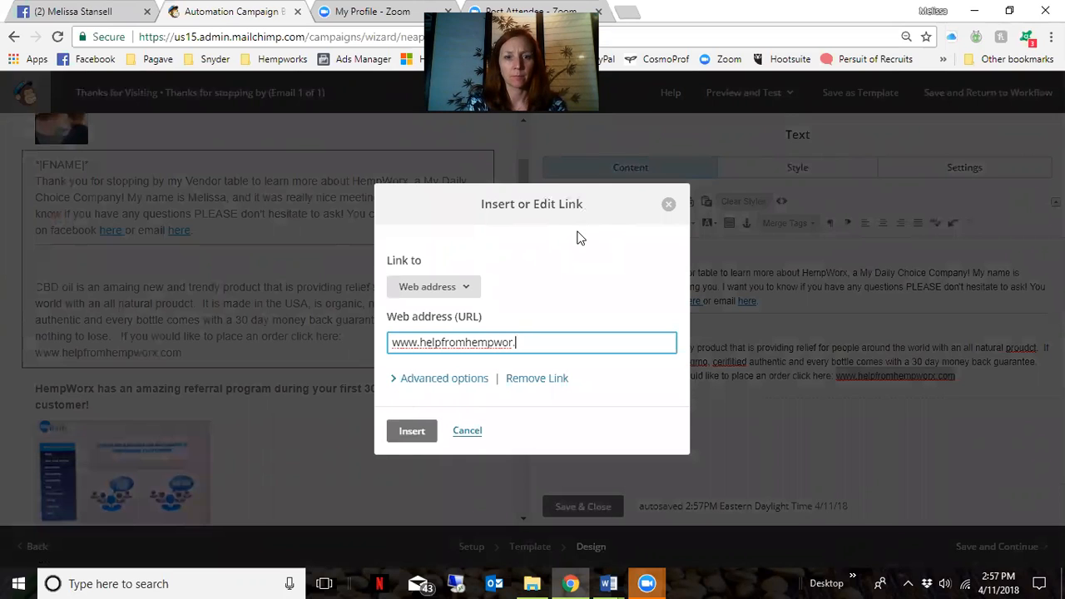
pyautogui.write('x.com')
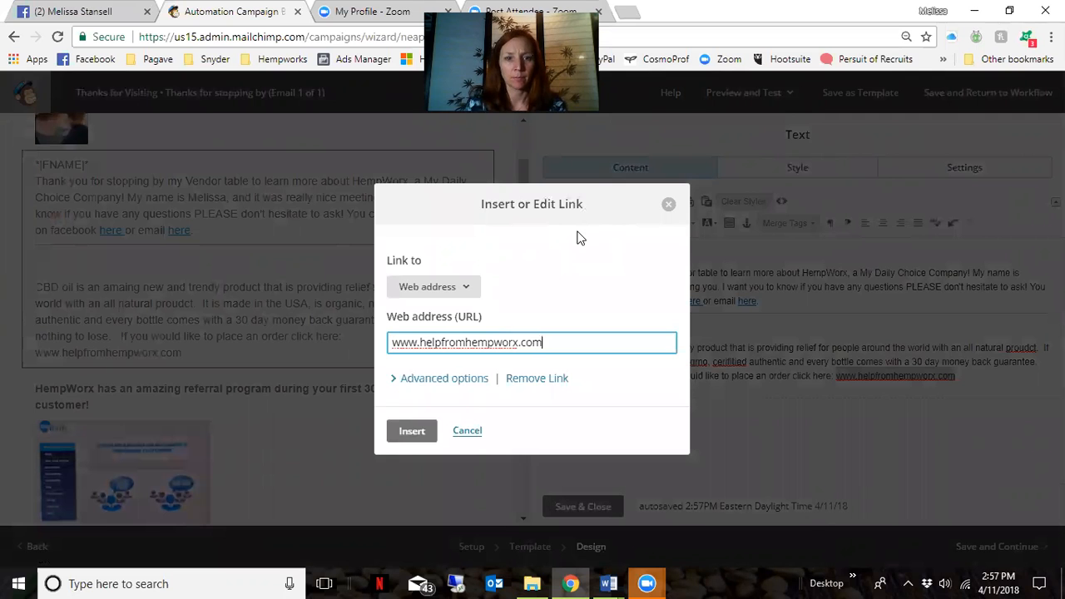
pyautogui.click(401, 431)
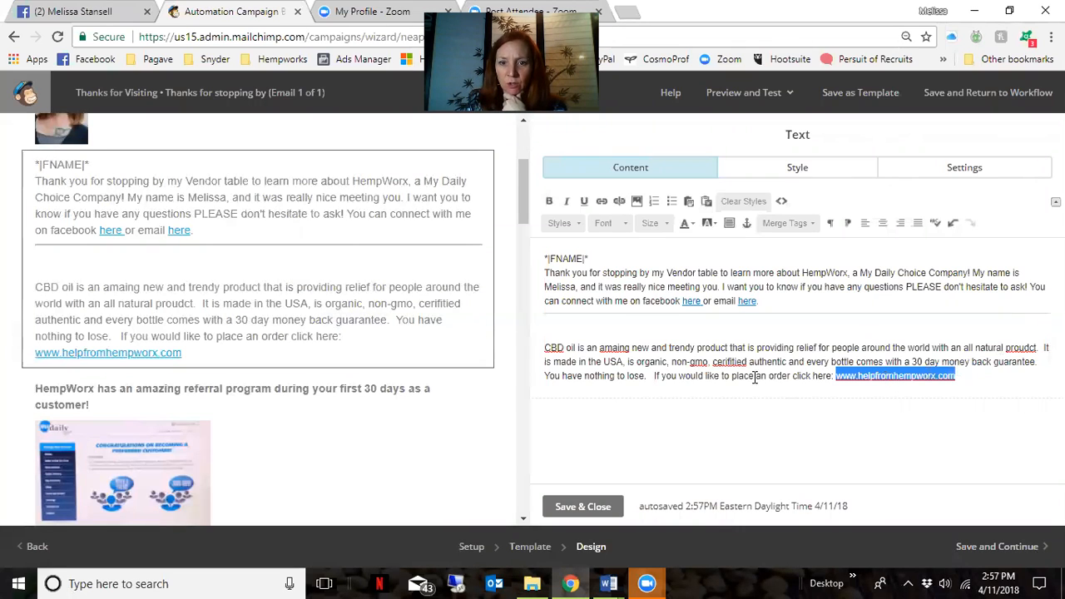
# Correct the typos 'amaing' to 'amazing' and 'cerifified' to 'certified' via spelling suggestions
pyautogui.click(618, 350)
pyautogui.rightClick(618, 350)
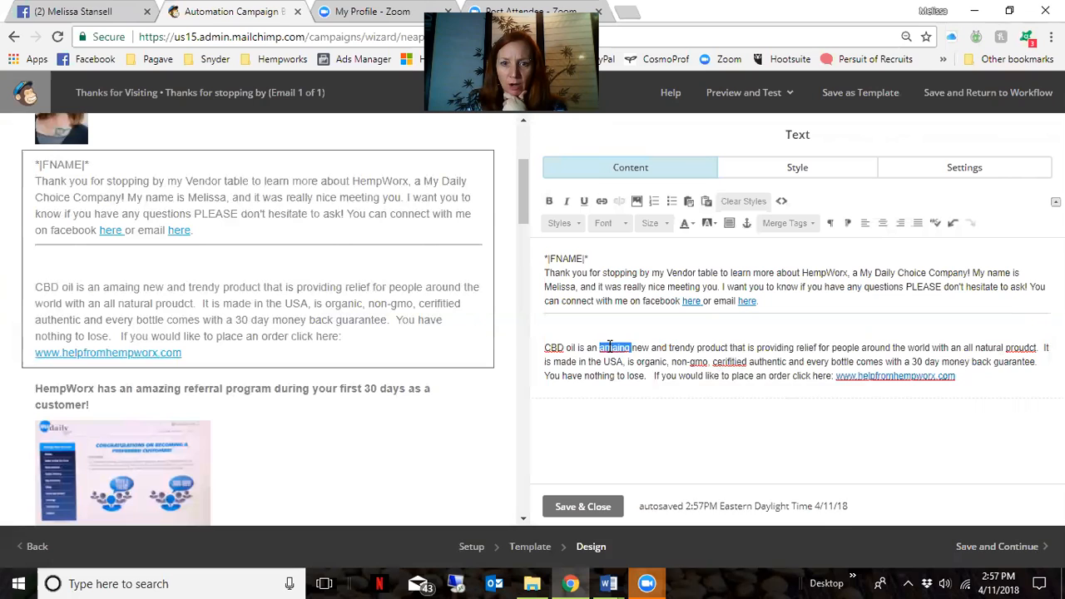
pyautogui.click(645, 363)
pyautogui.doubleClick(735, 363)
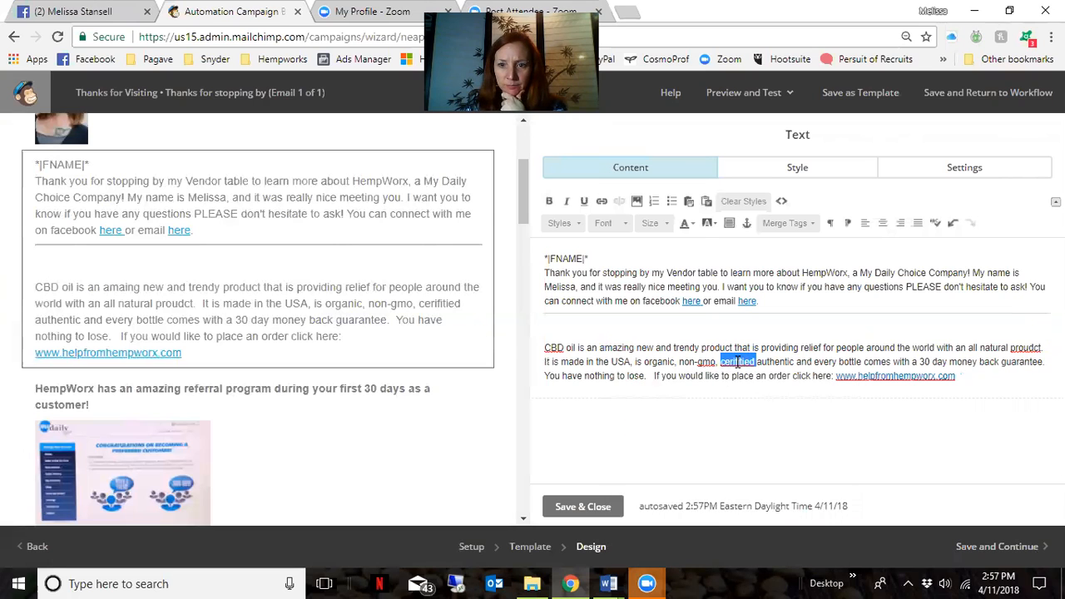
pyautogui.rightClick(735, 363)
pyautogui.click(774, 157)
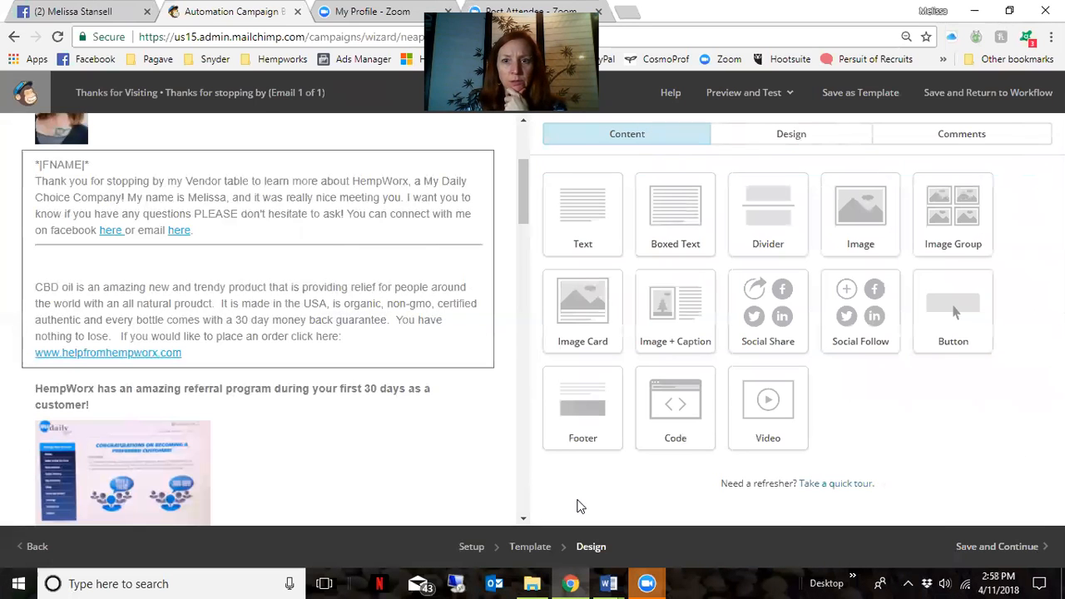
pyautogui.click(772, 97)
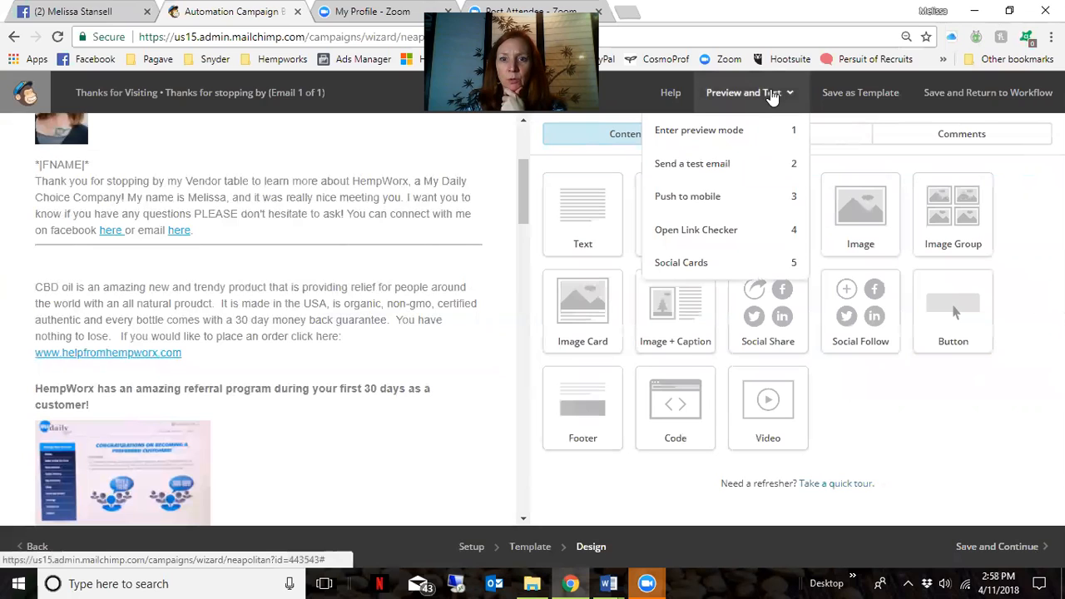
pyautogui.click(737, 135)
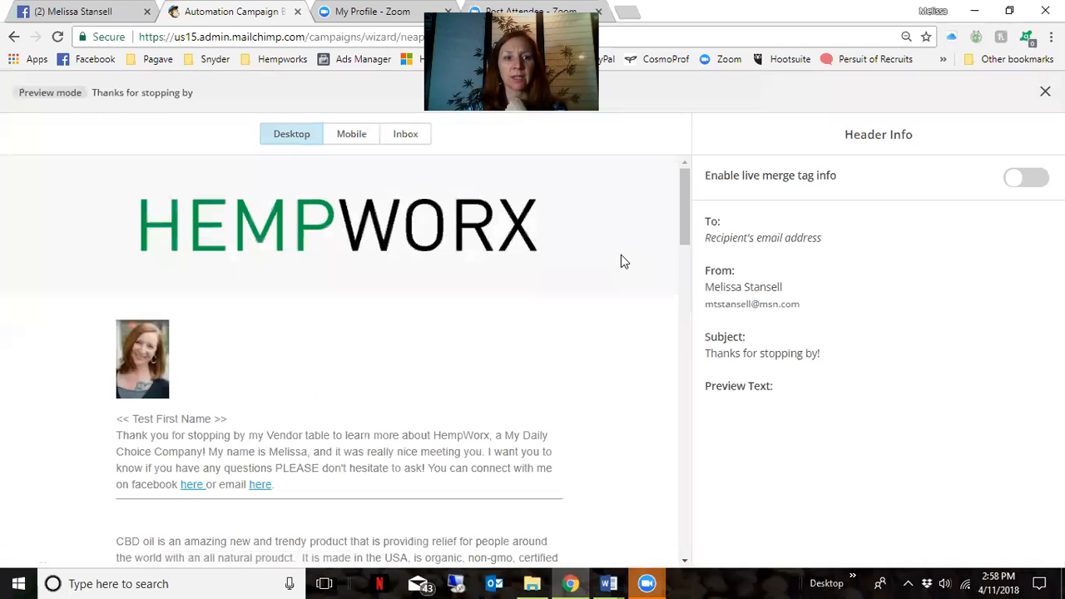
pyautogui.scroll(-9, 620, 255)
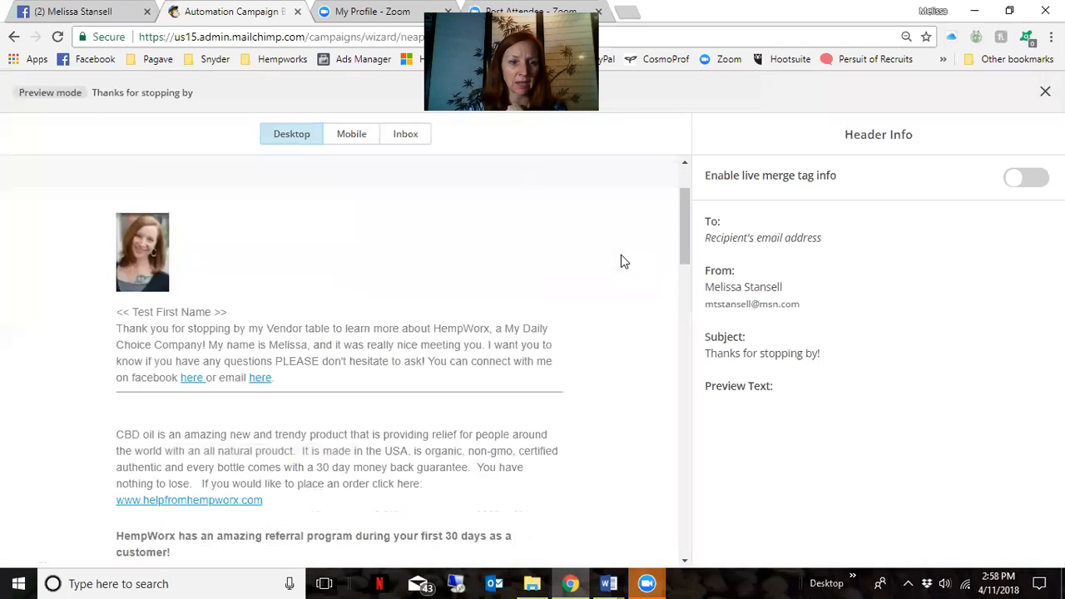
pyautogui.scroll(-15, 621, 261)
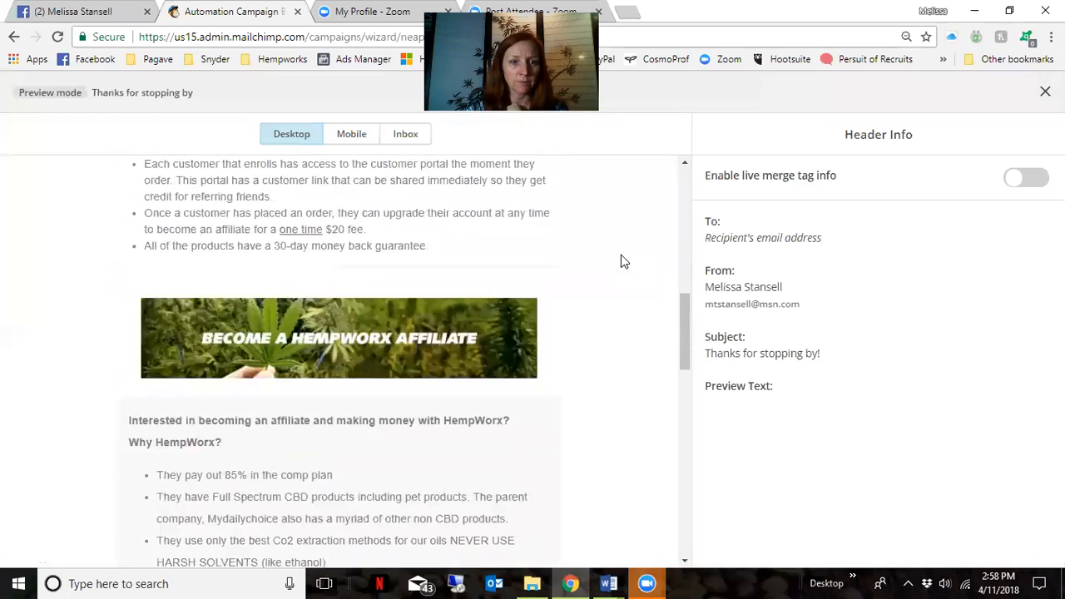
pyautogui.scroll(20, 620, 258)
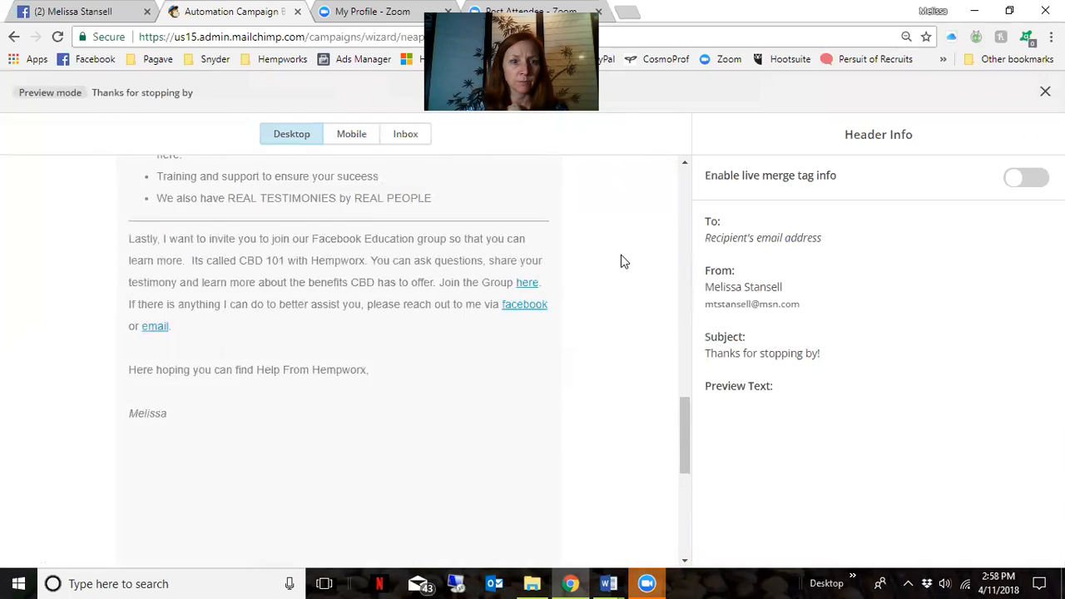
pyautogui.scroll(-2, 366, 266)
pyautogui.scroll(4, 381, 228)
pyautogui.scroll(-3, 337, 237)
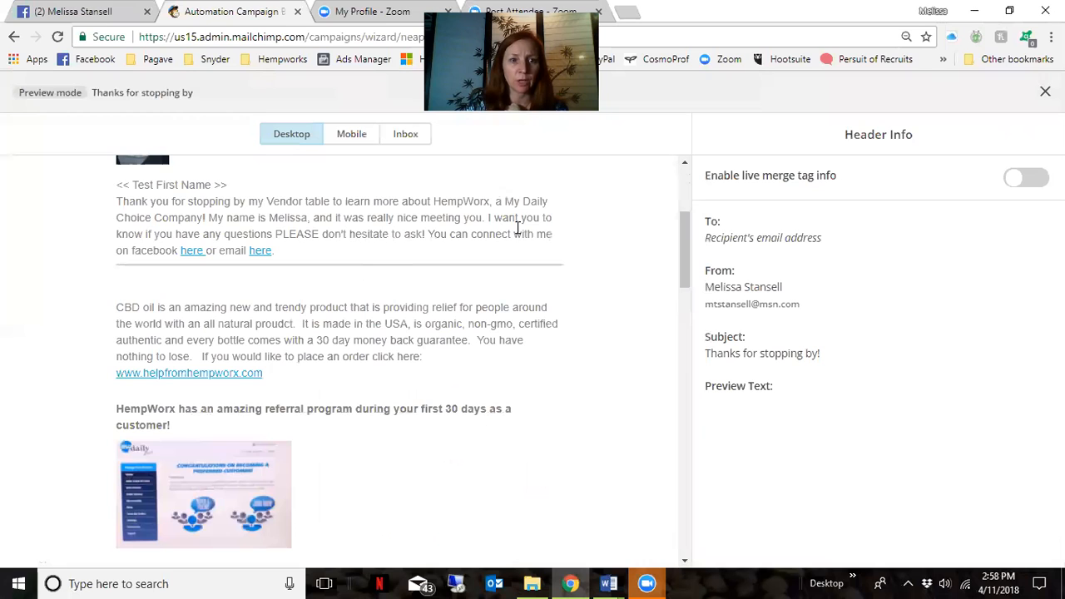
pyautogui.scroll(-1, 499, 325)
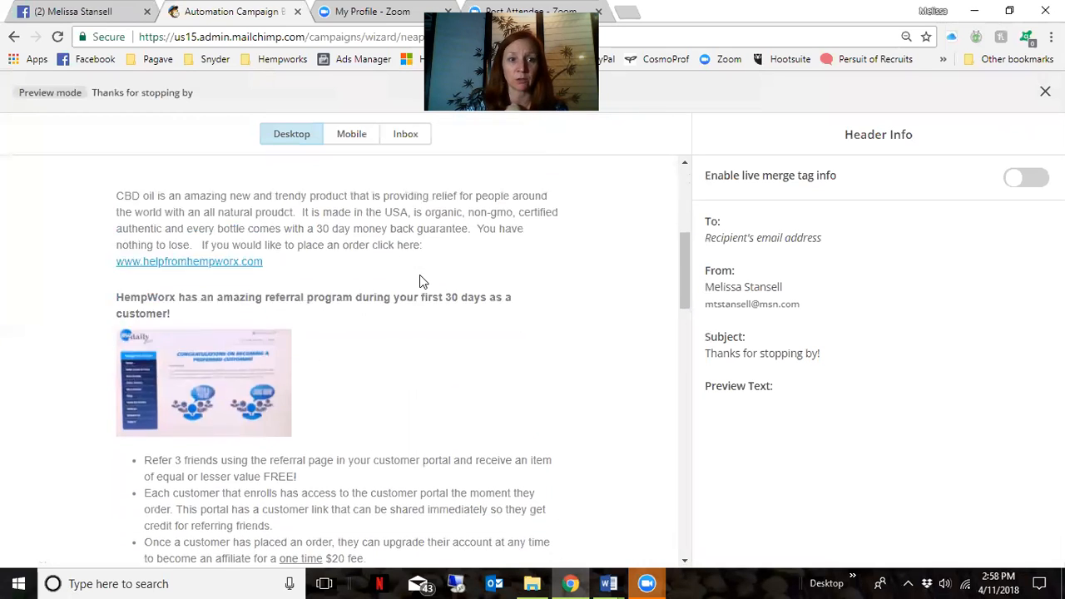
pyautogui.scroll(2, 419, 279)
pyautogui.scroll(2, 419, 280)
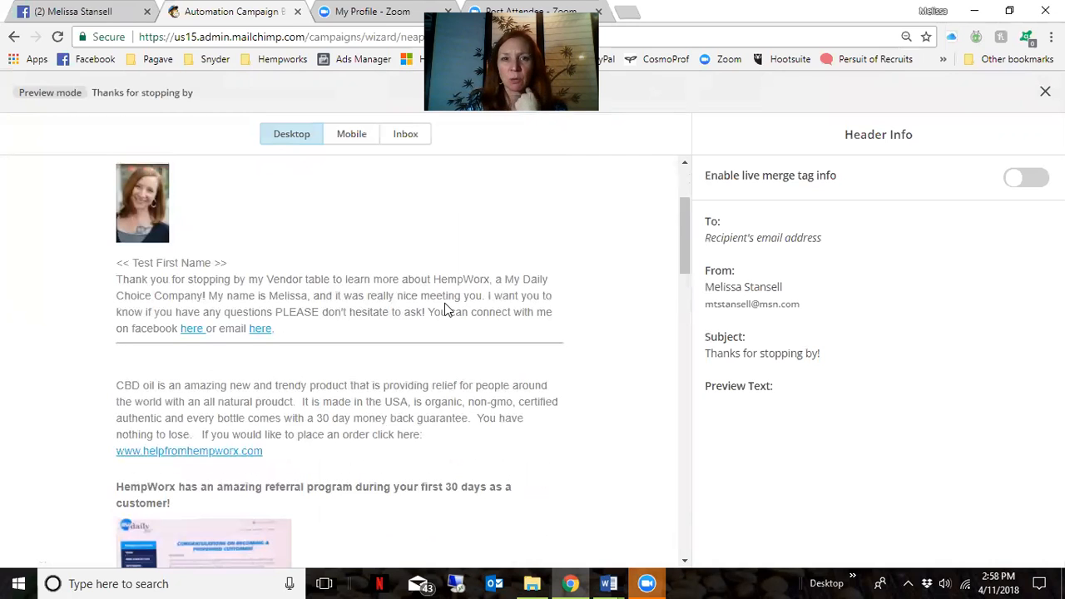
pyautogui.scroll(-7, 444, 310)
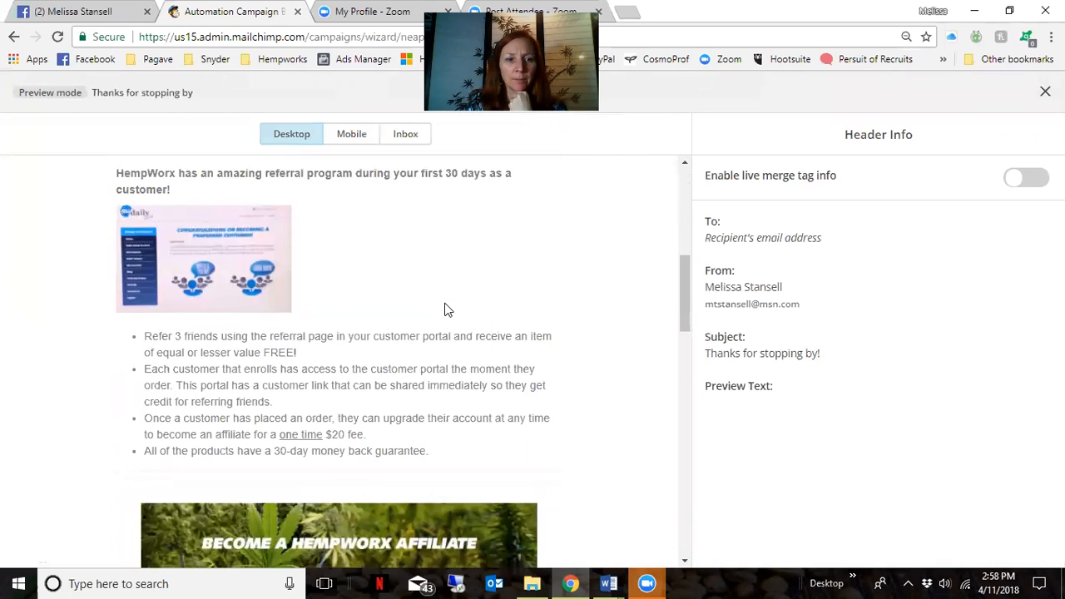
pyautogui.scroll(-6, 445, 304)
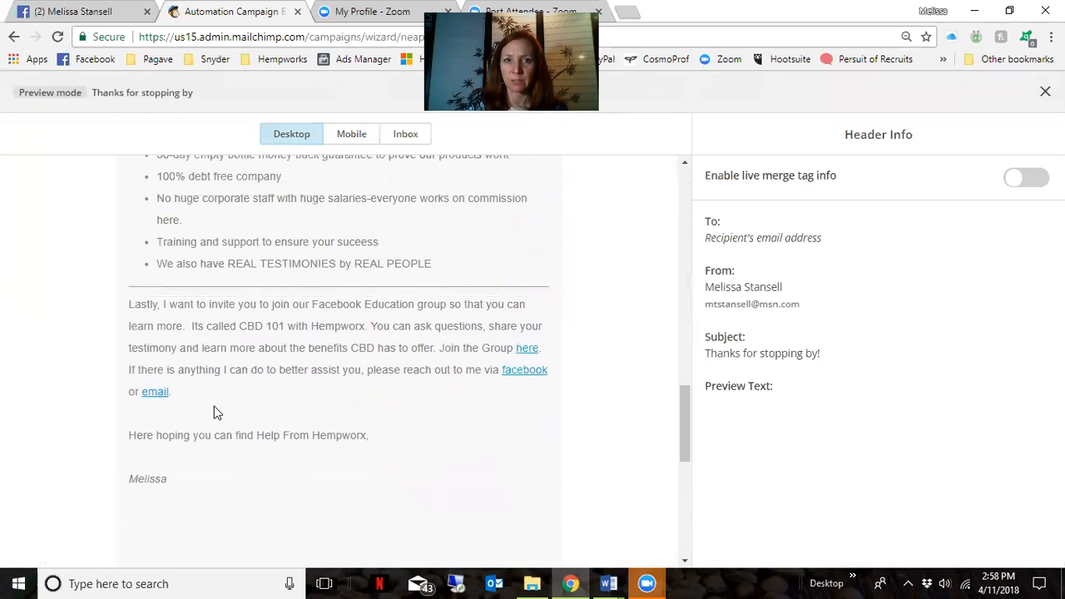
pyautogui.scroll(12, 214, 406)
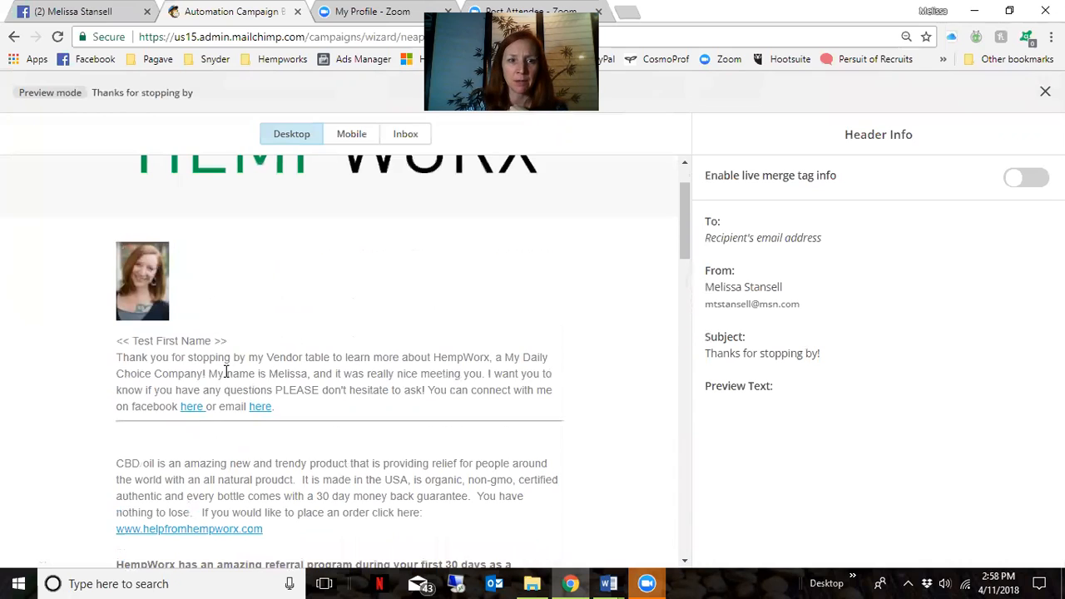
pyautogui.scroll(-1, 343, 387)
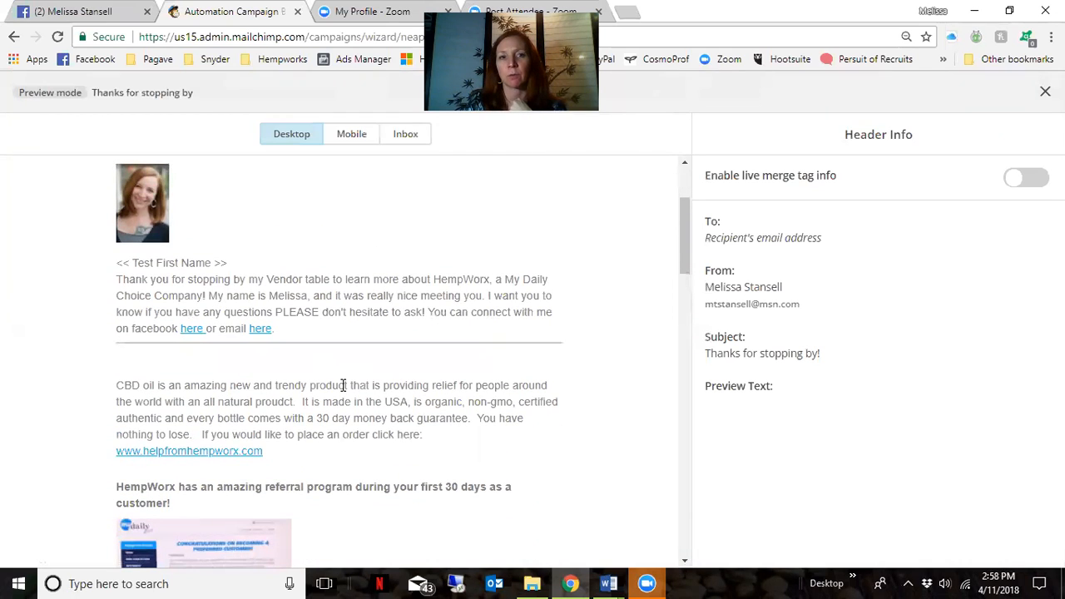
pyautogui.scroll(-1, 412, 364)
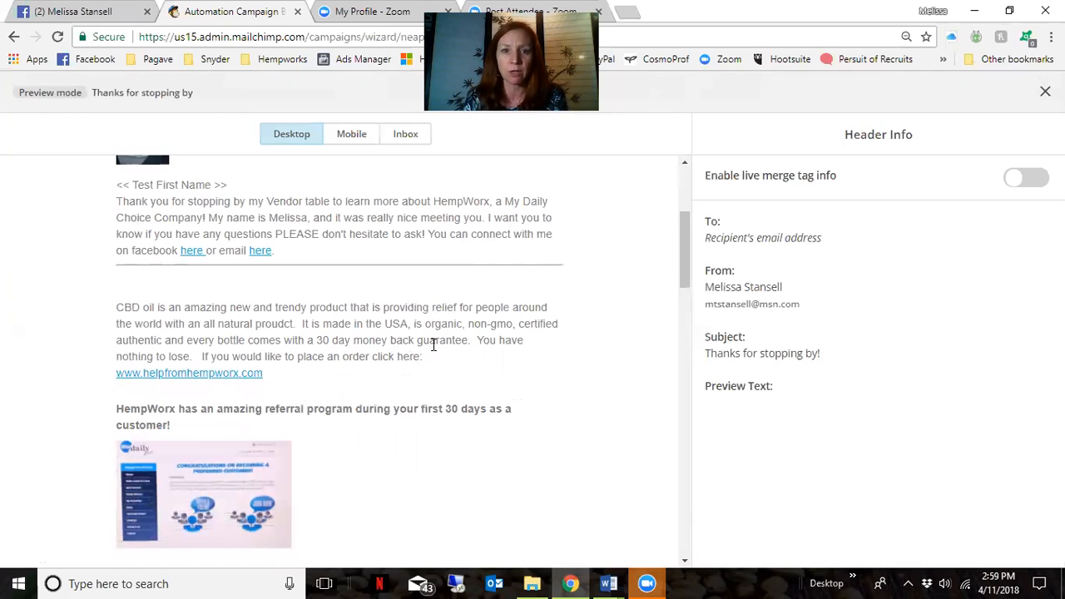
pyautogui.scroll(3, 433, 344)
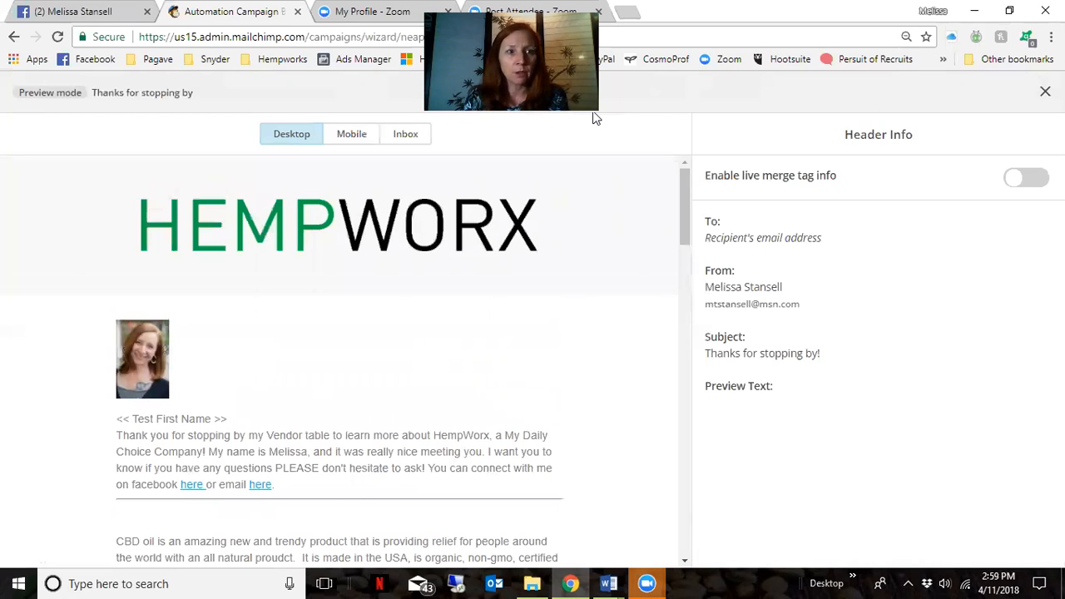
# Send a test email to the sender's own e-mail address and dismiss the confirmation
pyautogui.click(1043, 93)
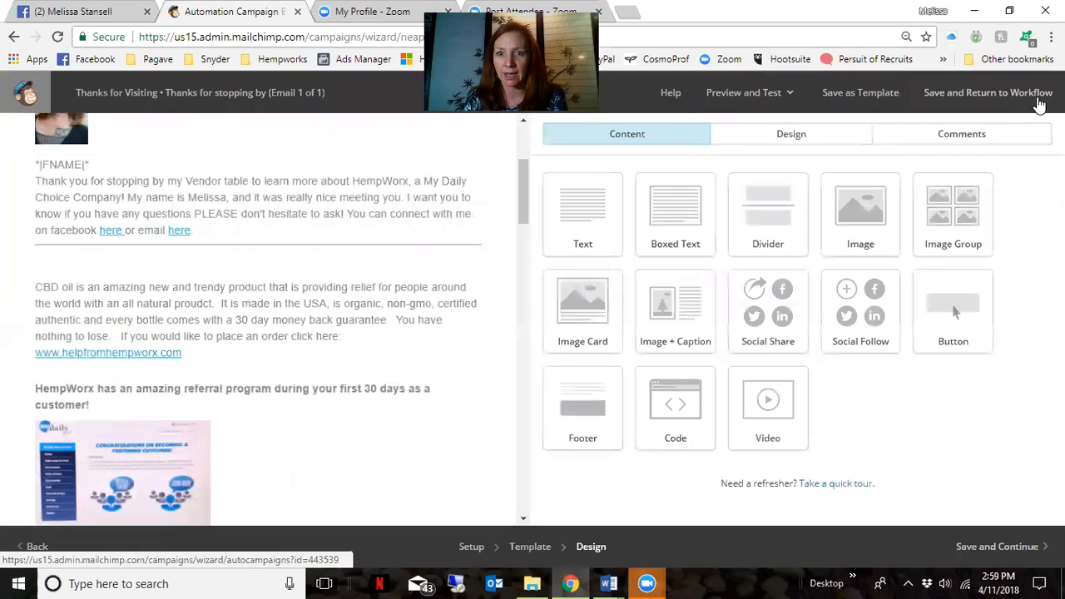
pyautogui.click(784, 96)
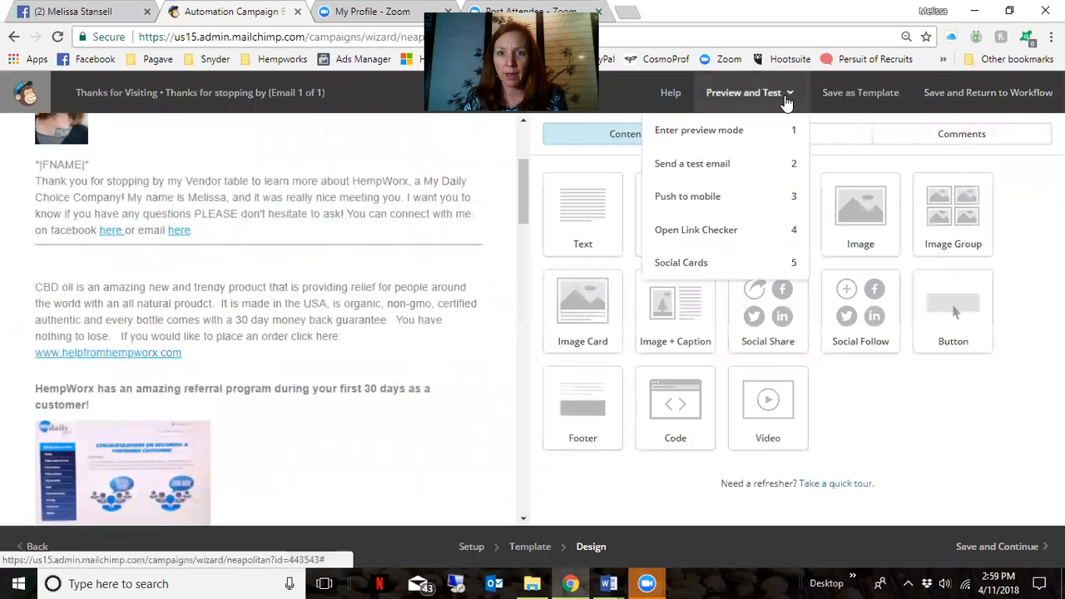
pyautogui.click(720, 163)
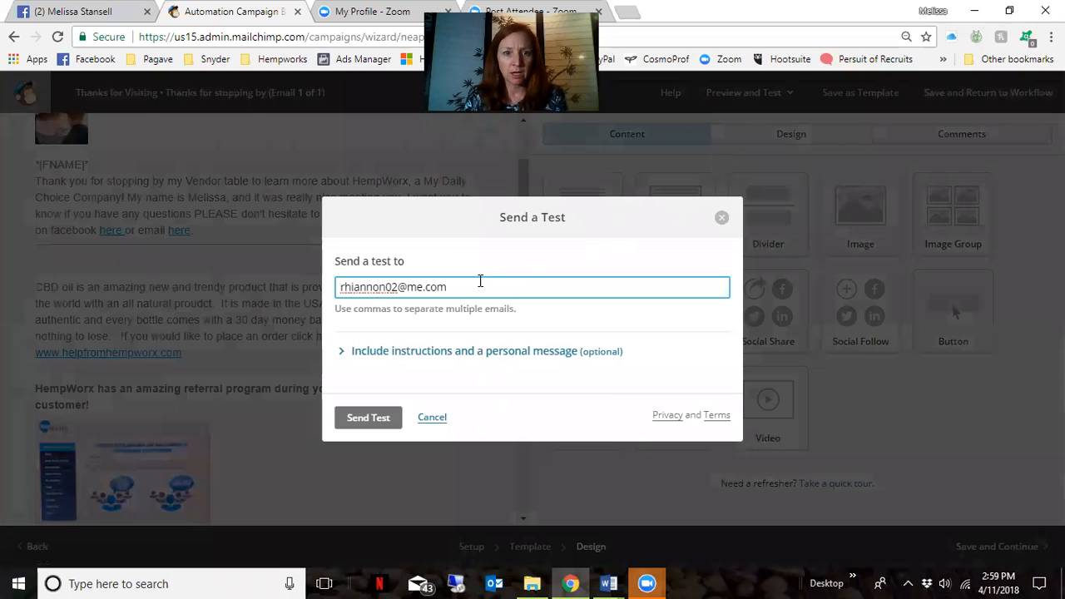
pyautogui.moveTo(470, 284); pyautogui.dragTo(210, 259)
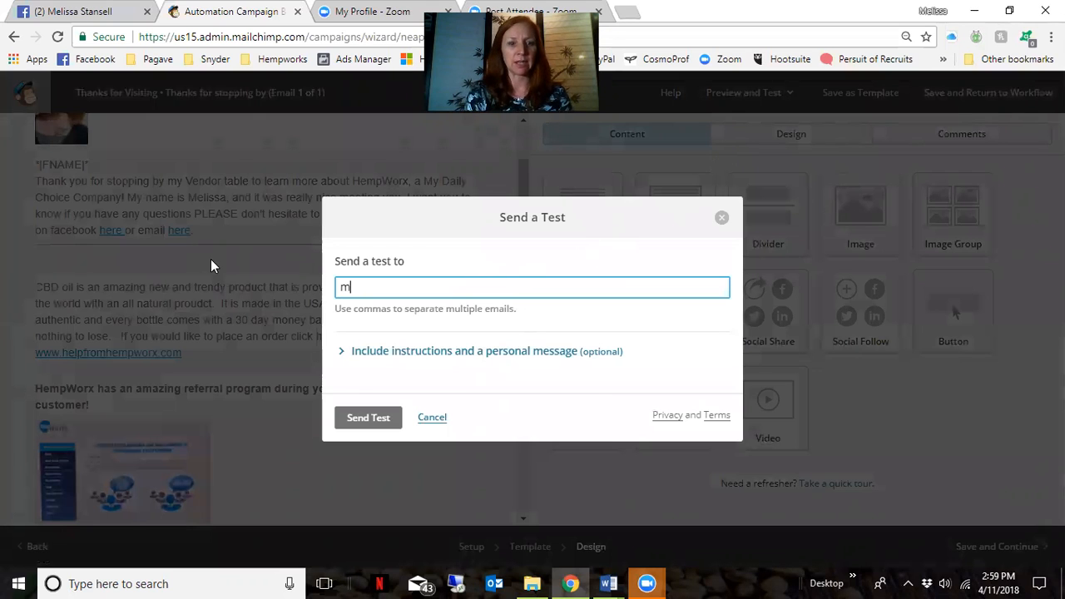
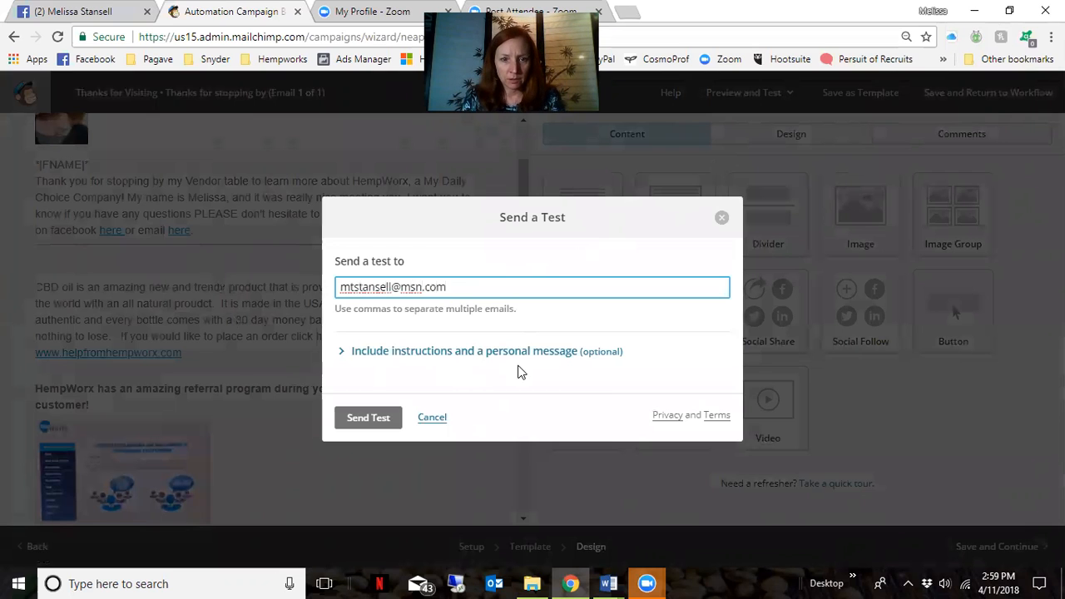
pyautogui.click(349, 419)
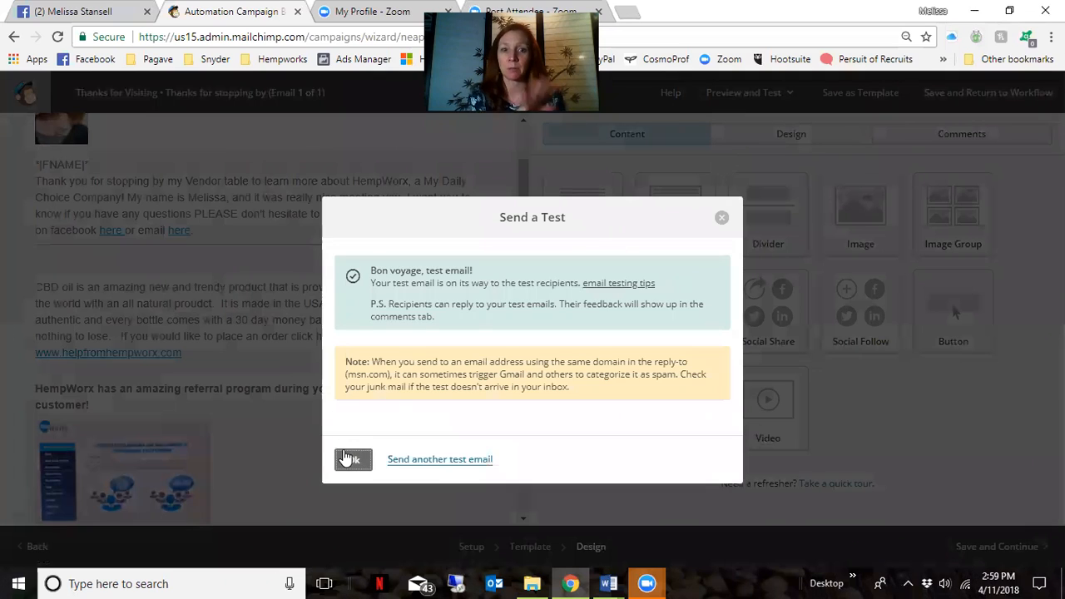
pyautogui.click(722, 221)
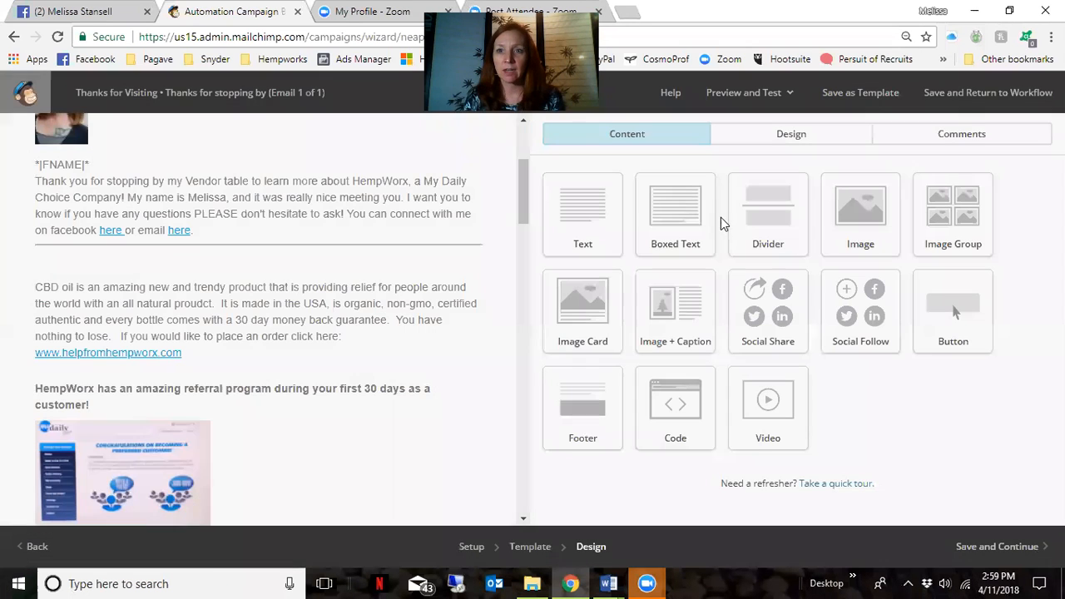
# Save the email, finish the Thanks for Visiting automation and confirm Start Workflow
pyautogui.click(951, 94)
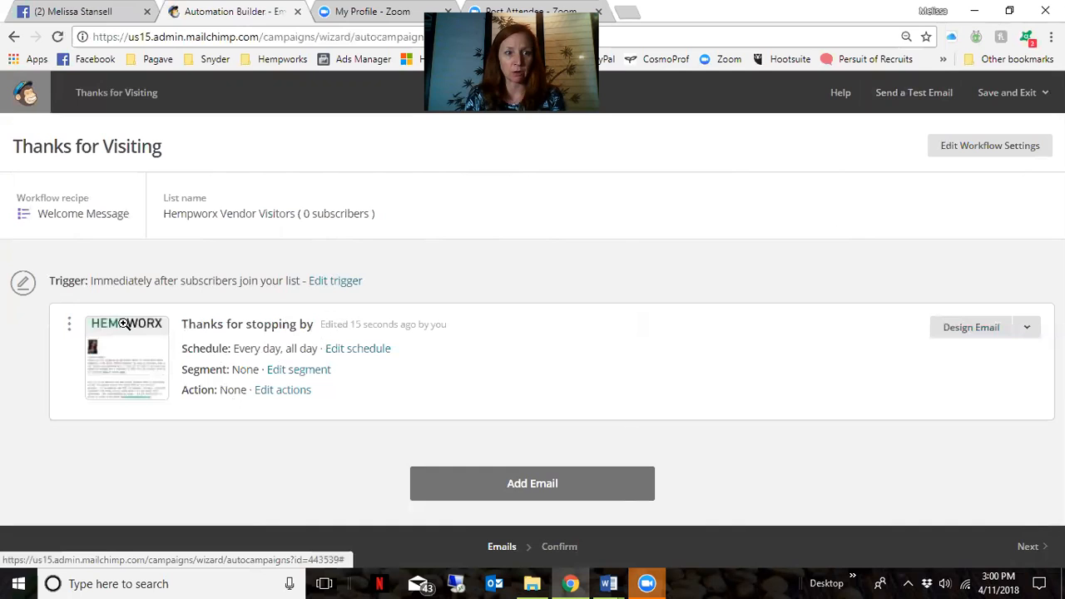
pyautogui.click(26, 93)
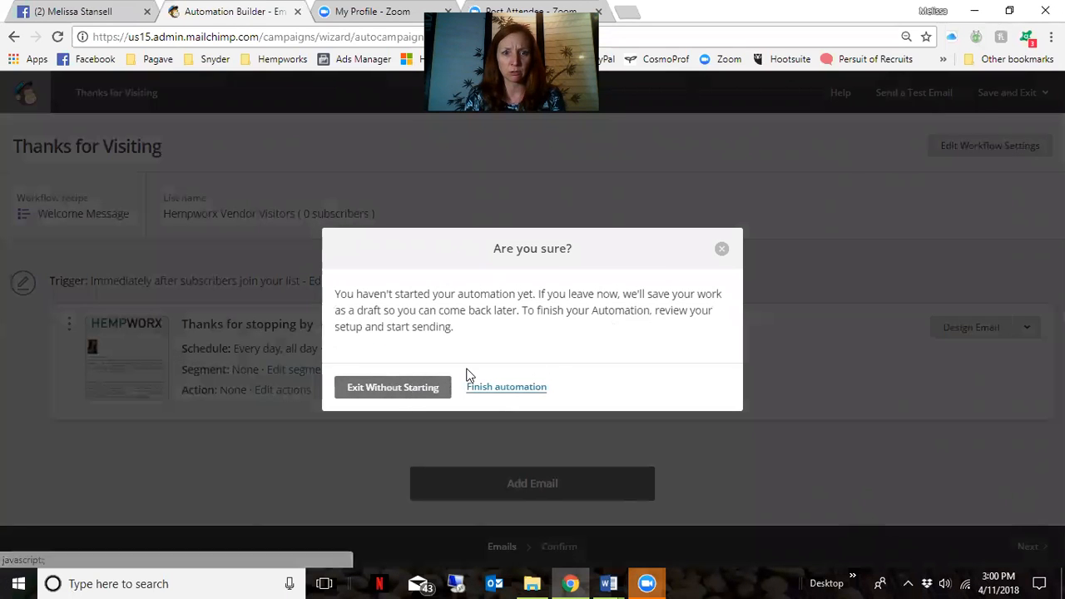
pyautogui.click(528, 387)
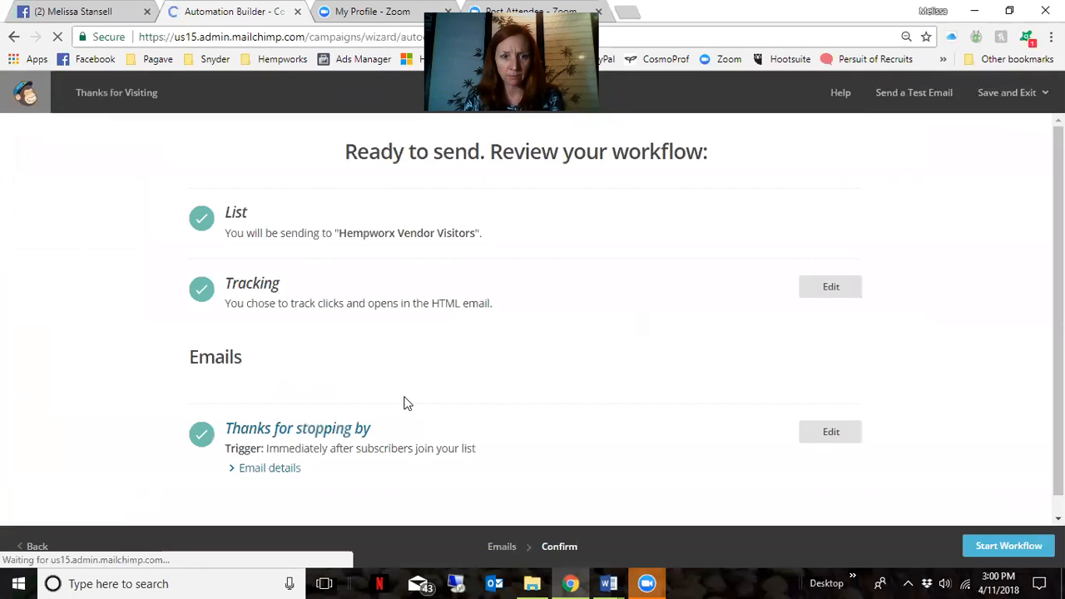
pyautogui.scroll(-1, 593, 348)
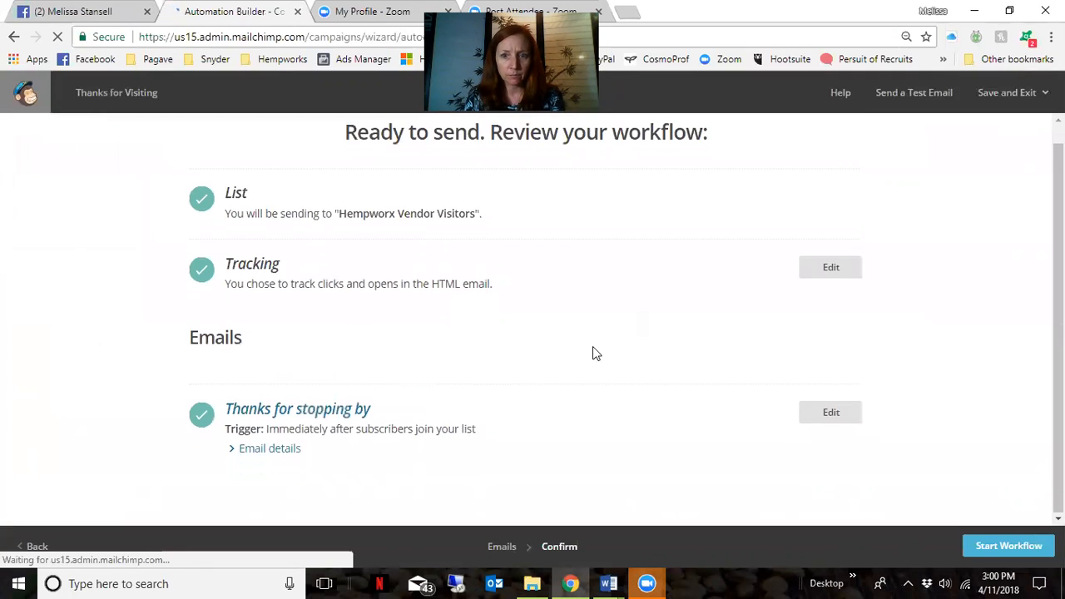
pyautogui.click(1005, 548)
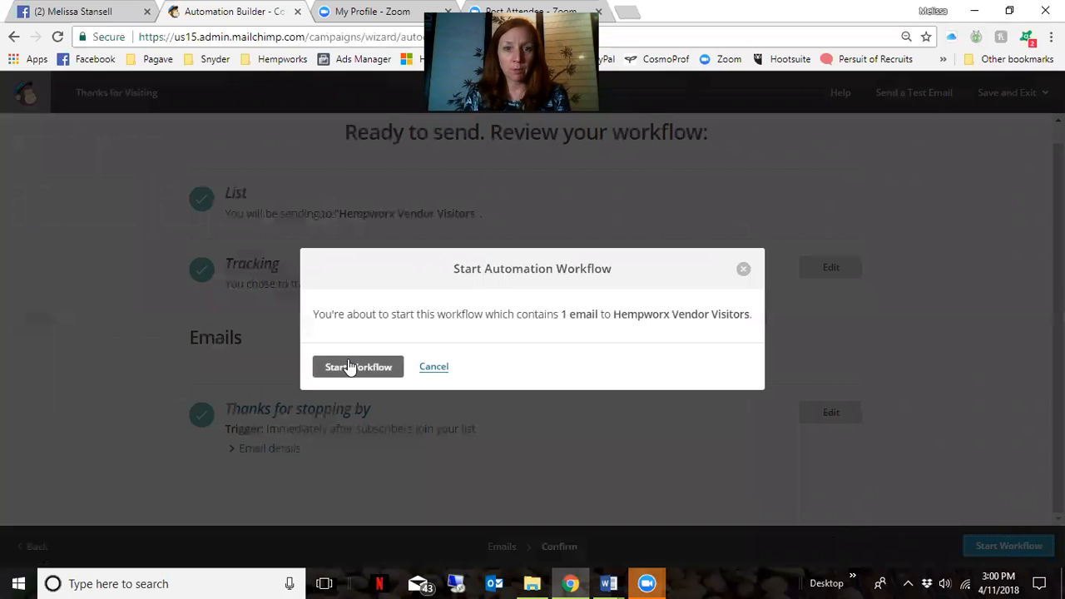
pyautogui.click(342, 369)
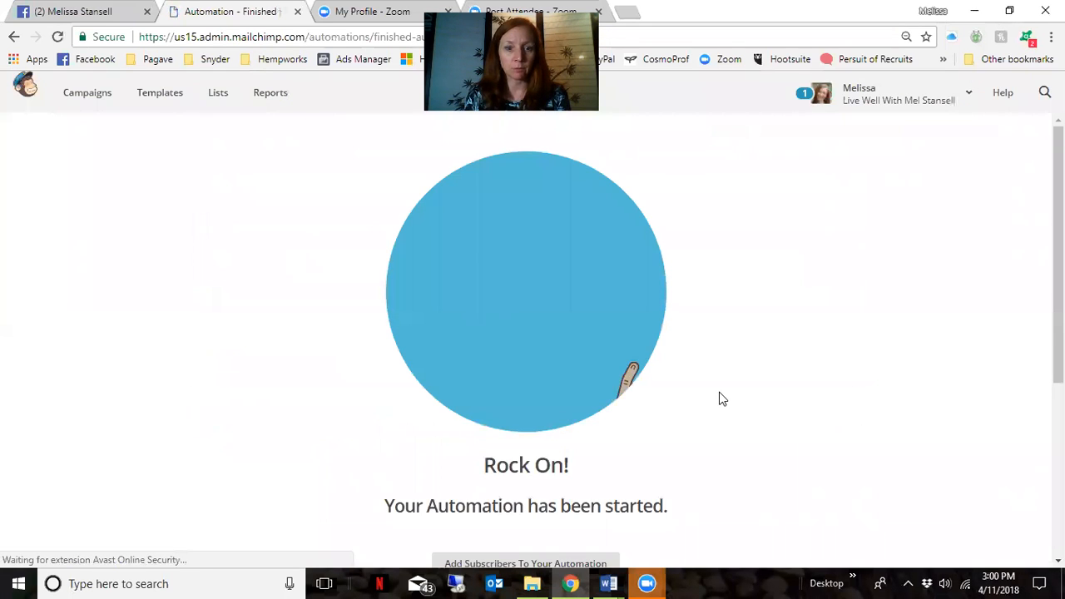
# From Lists, open the Add a subscriber form for Hempworx Vendor Visitors
pyautogui.scroll(-2, 721, 397)
pyautogui.scroll(1, 720, 397)
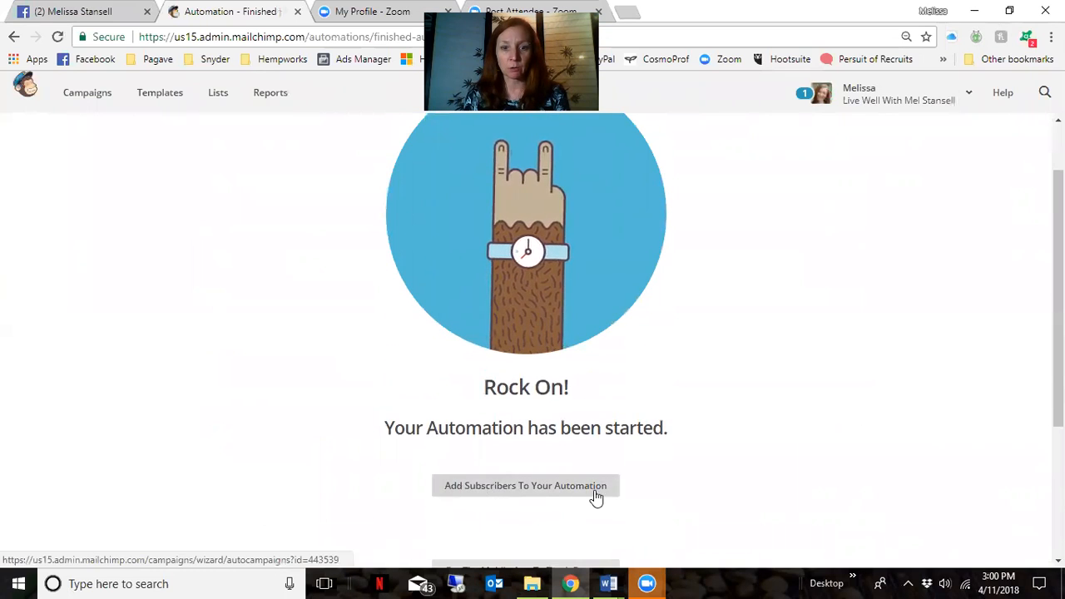
pyautogui.scroll(1, 660, 492)
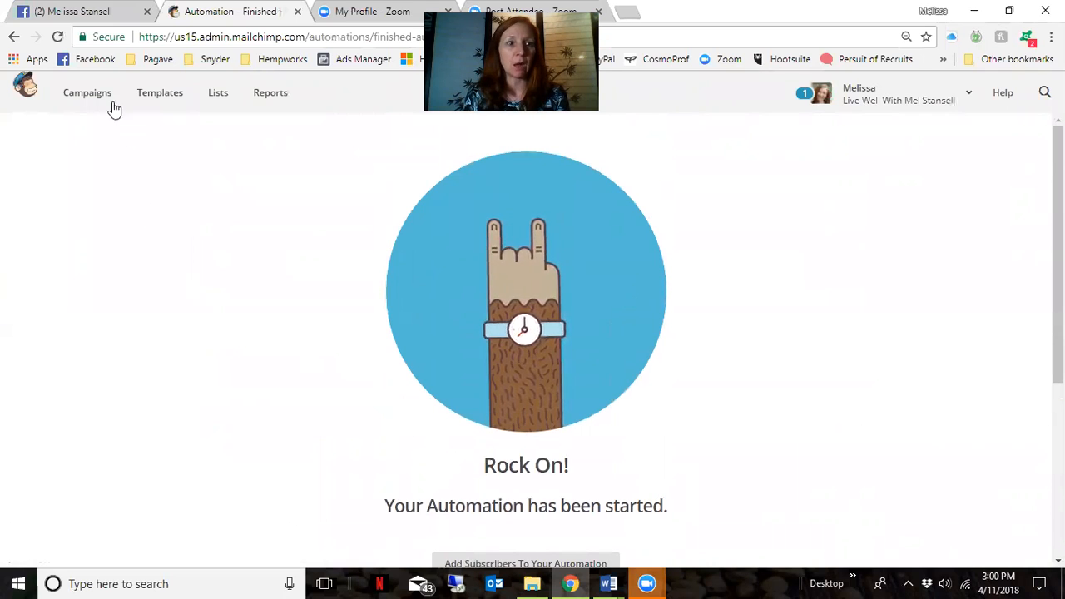
pyautogui.click(218, 93)
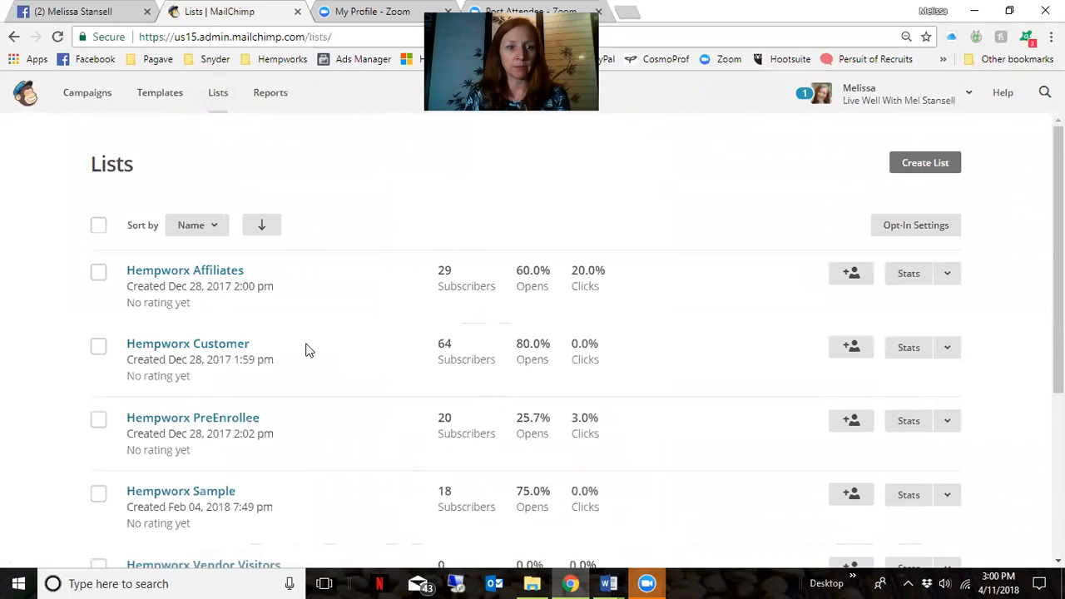
pyautogui.scroll(-3, 305, 350)
pyautogui.scroll(-1, 266, 316)
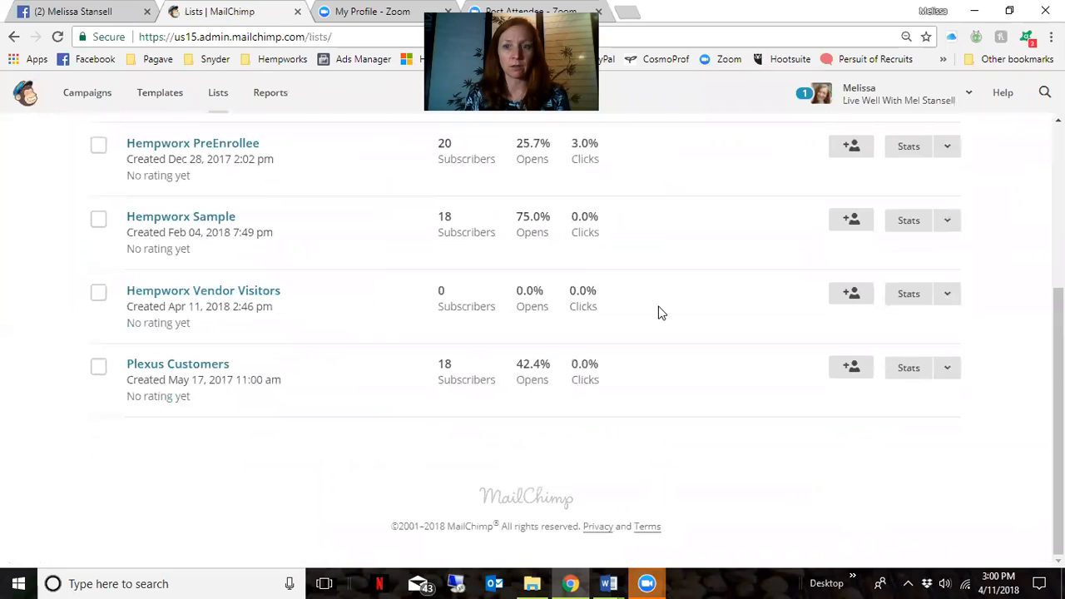
pyautogui.click(853, 296)
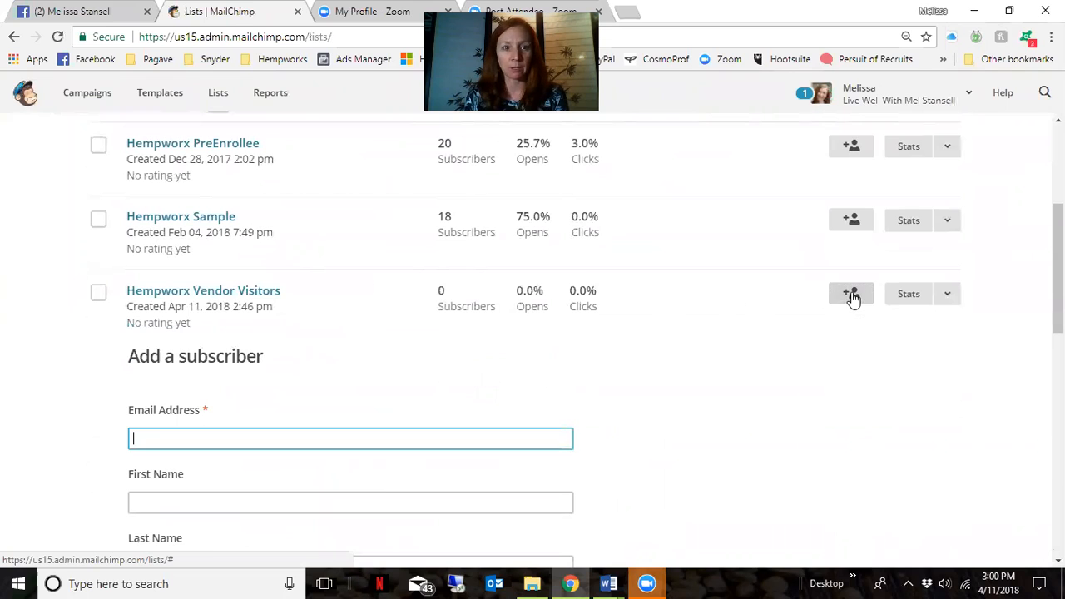
pyautogui.scroll(-5, 224, 421)
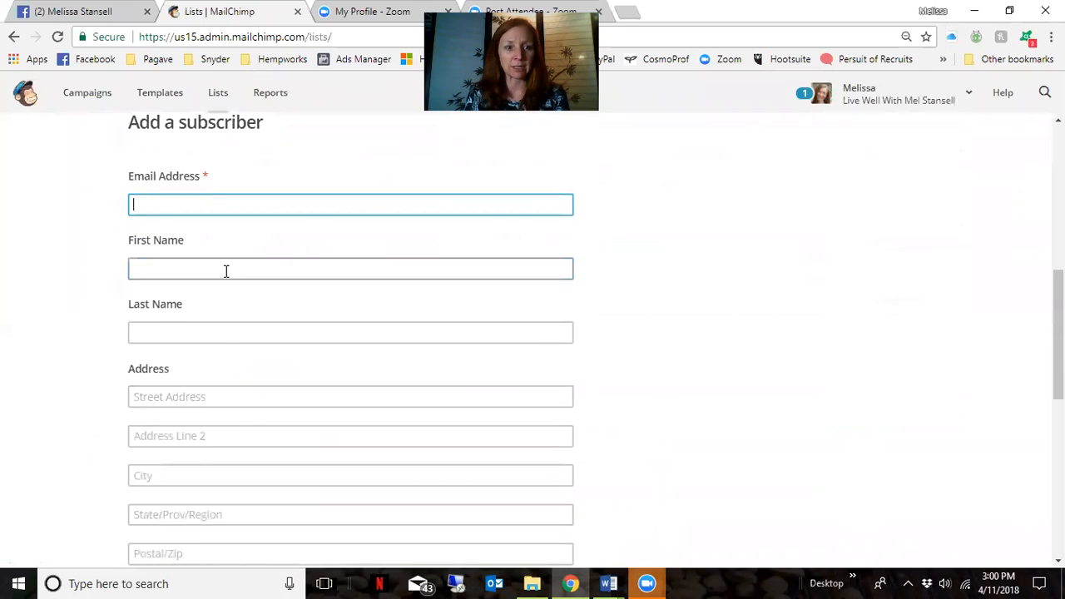
pyautogui.scroll(-3, 228, 350)
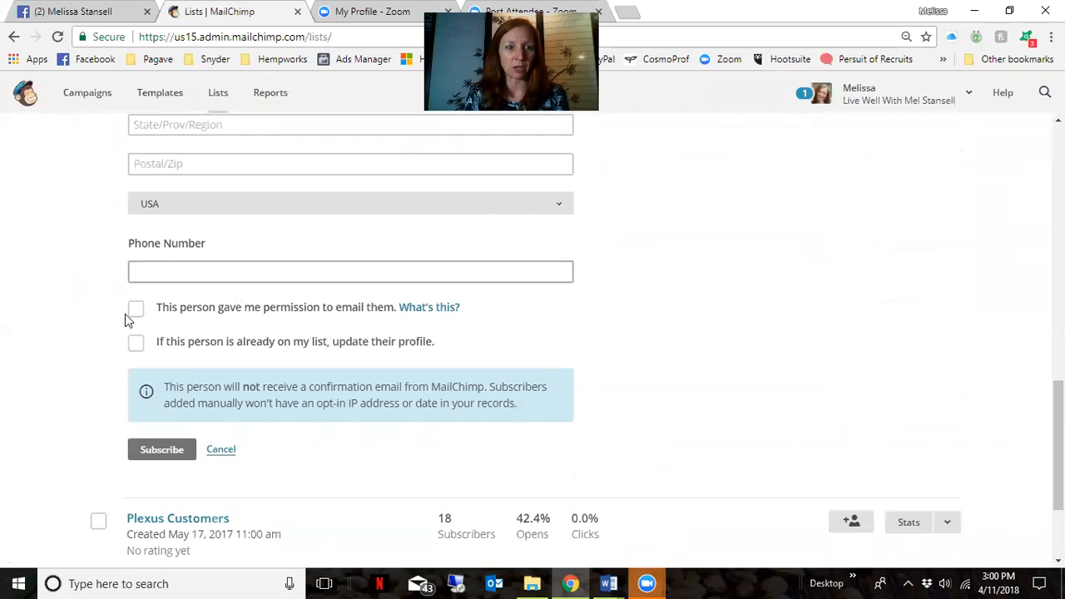